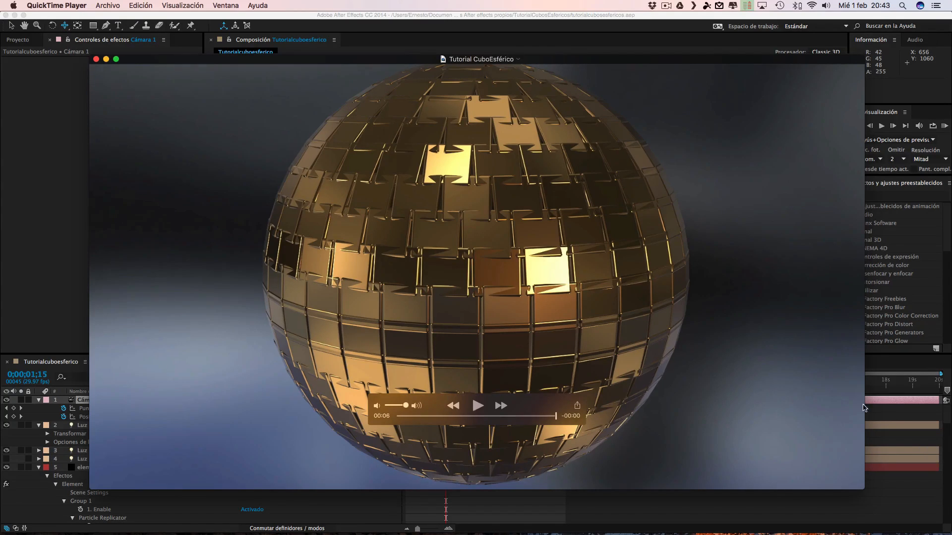
# Play the finished golden cube-sphere video and scrub through its composition to examine the camera animation.
pyautogui.press('space')
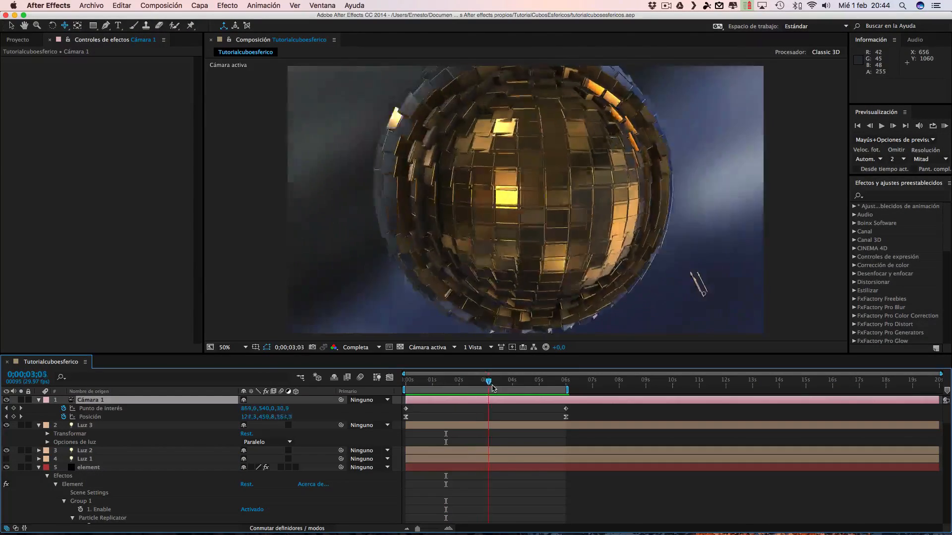
pyautogui.moveTo(493, 387); pyautogui.dragTo(458, 409)
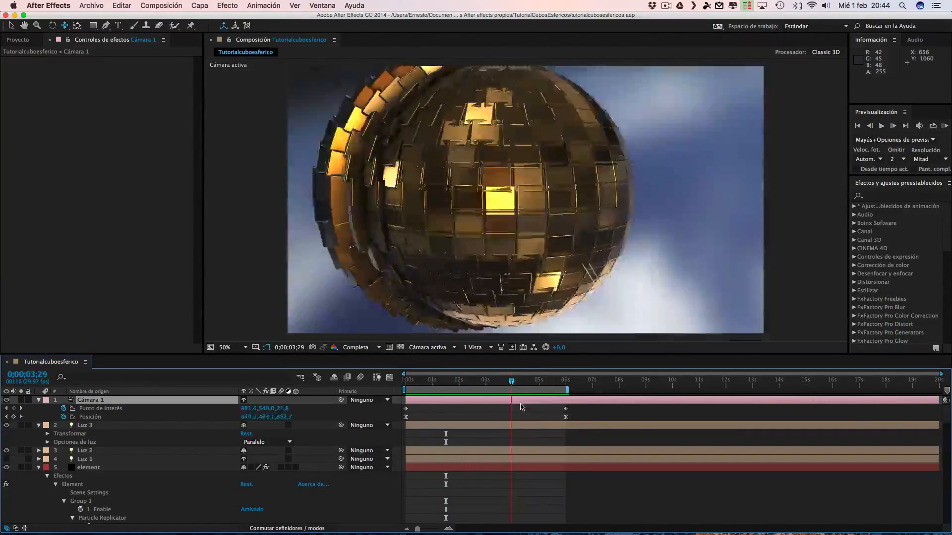
pyautogui.moveTo(526, 408); pyautogui.dragTo(472, 407)
pyautogui.moveTo(553, 402); pyautogui.dragTo(461, 403)
# Start a new empty project.
pyautogui.click(84, 4)
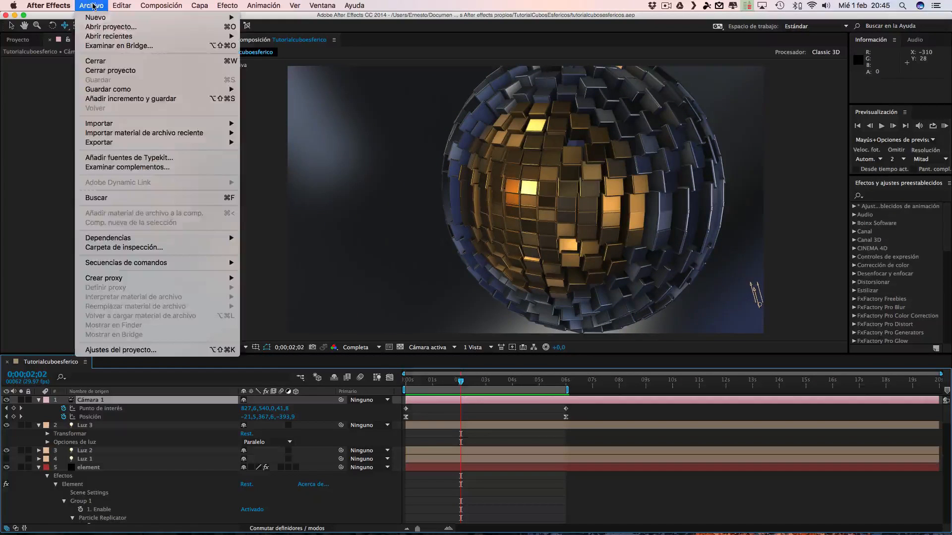
pyautogui.moveTo(101, 19)
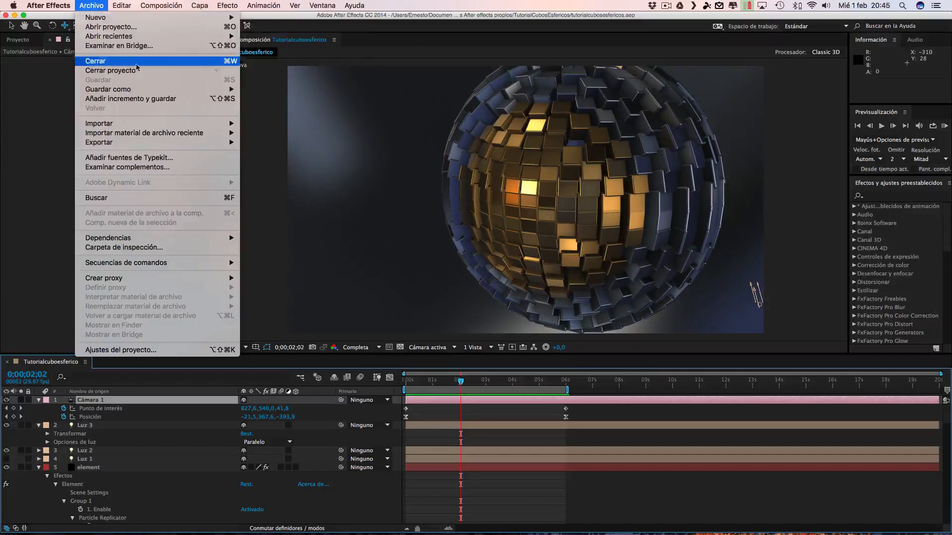
pyautogui.moveTo(134, 89)
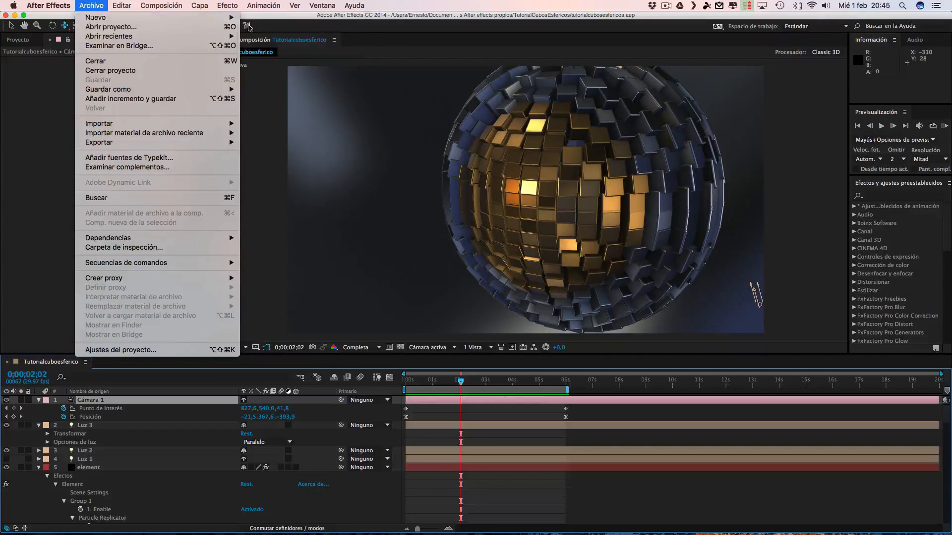
pyautogui.click(273, 20)
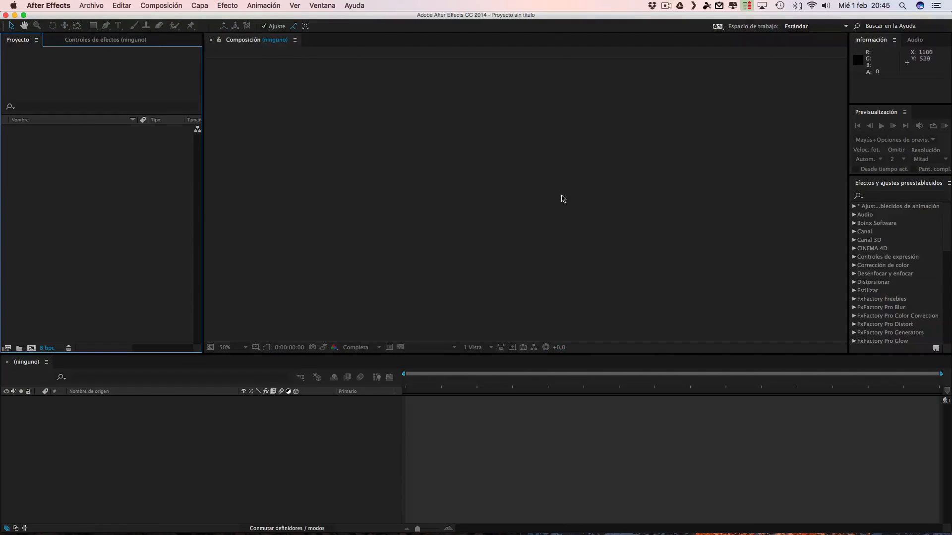
# Create an HDTV 1080 29,97 composition named cuboesfera with a duration of 0;00;06;00.
pyautogui.click(164, 6)
pyautogui.click(171, 19)
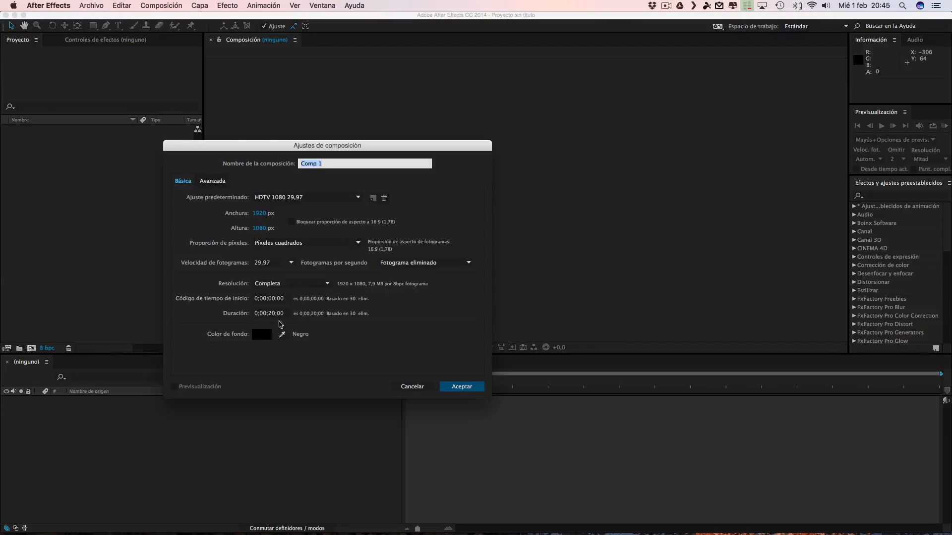
pyautogui.click(271, 314)
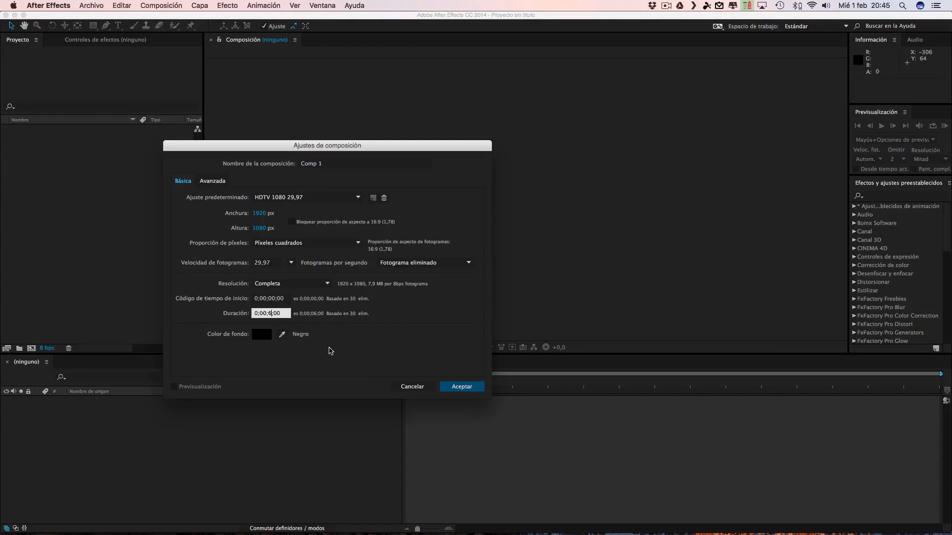
pyautogui.click(330, 349)
pyautogui.click(341, 163)
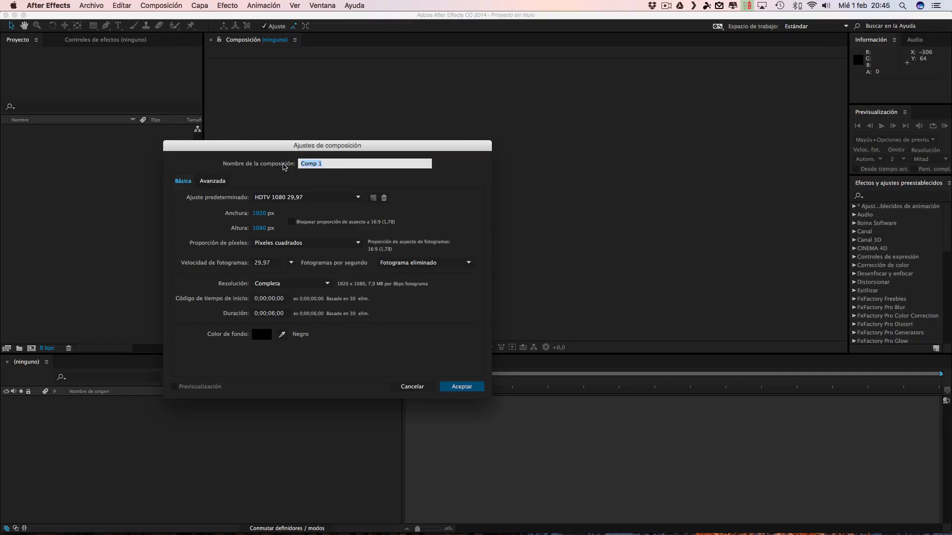
pyautogui.write('cuboesfera')
pyautogui.click(464, 387)
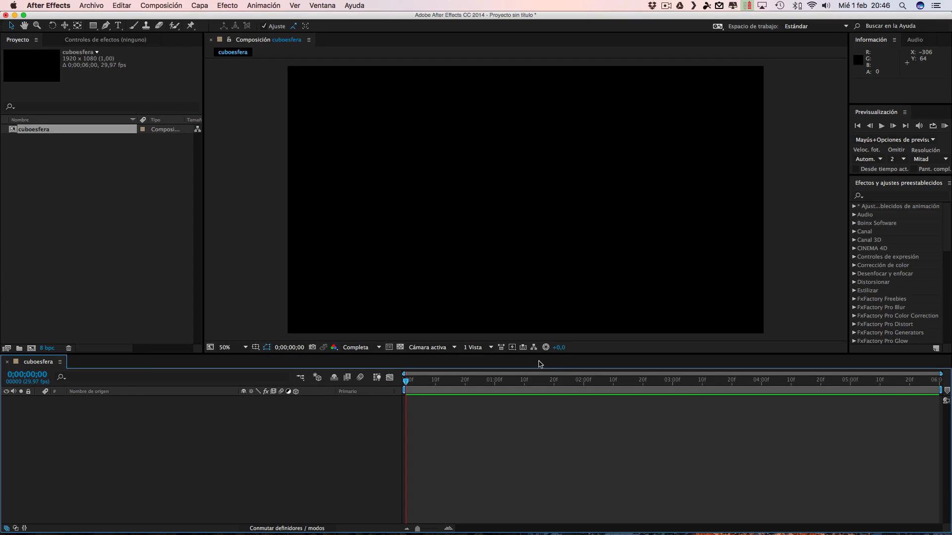
# Add a black solid layer named element at the composition's size.
pyautogui.click(198, 5)
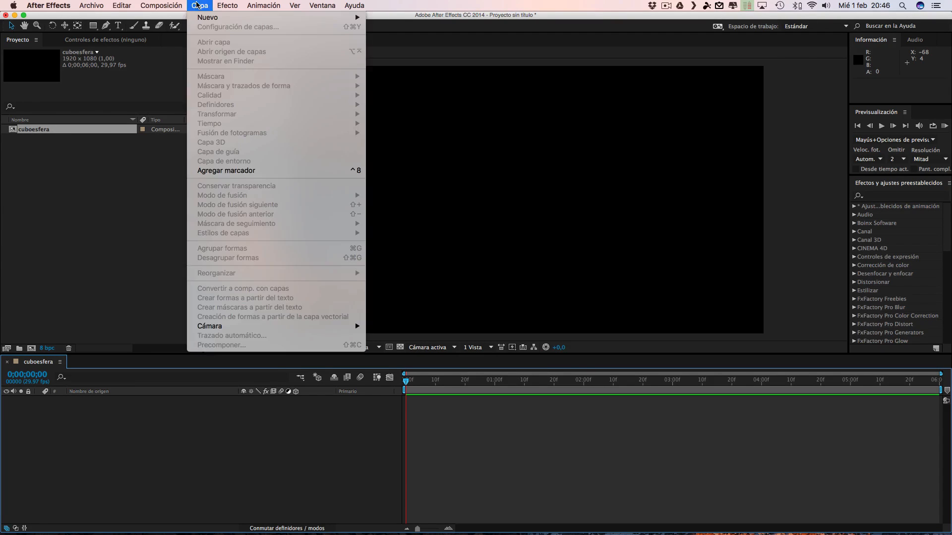
pyautogui.moveTo(209, 23)
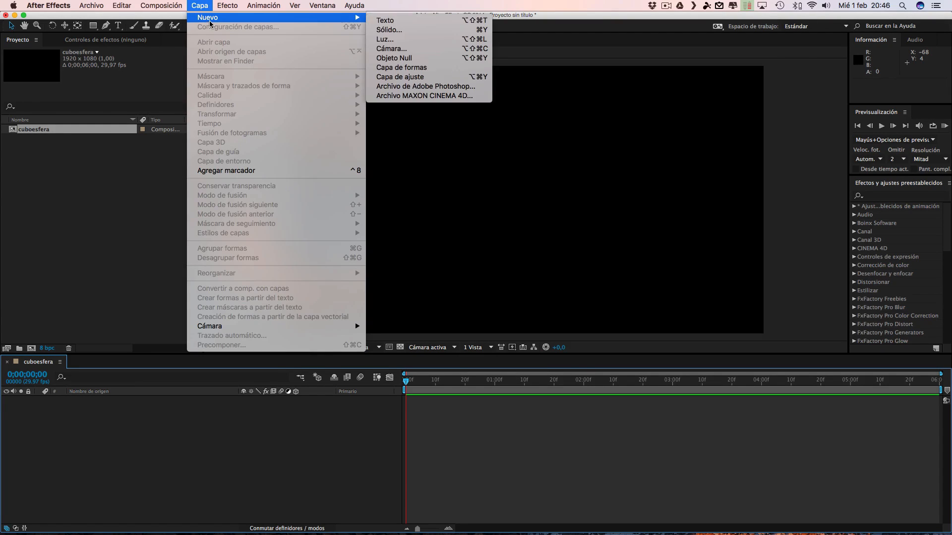
pyautogui.click(389, 31)
pyautogui.moveTo(320, 149); pyautogui.dragTo(252, 145)
pyautogui.write('e')
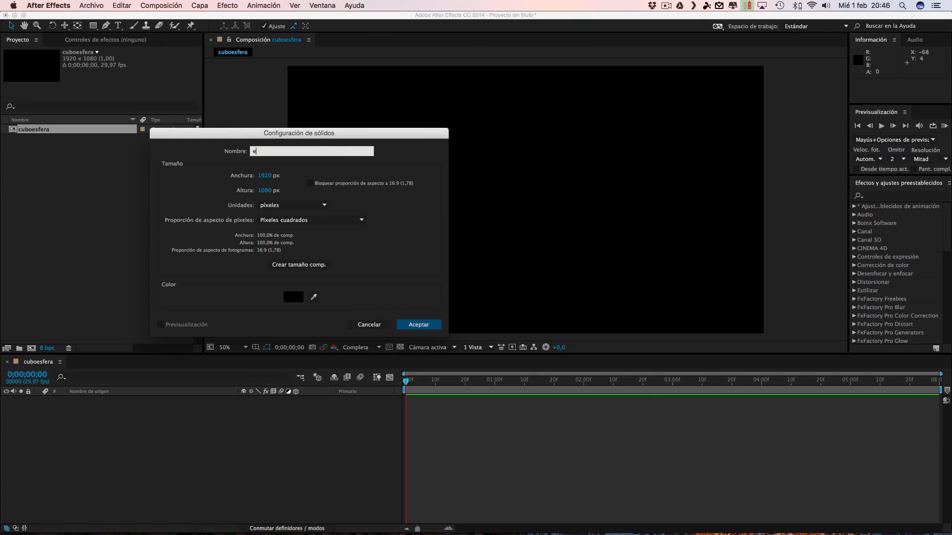
pyautogui.write('lement')
pyautogui.click(421, 325)
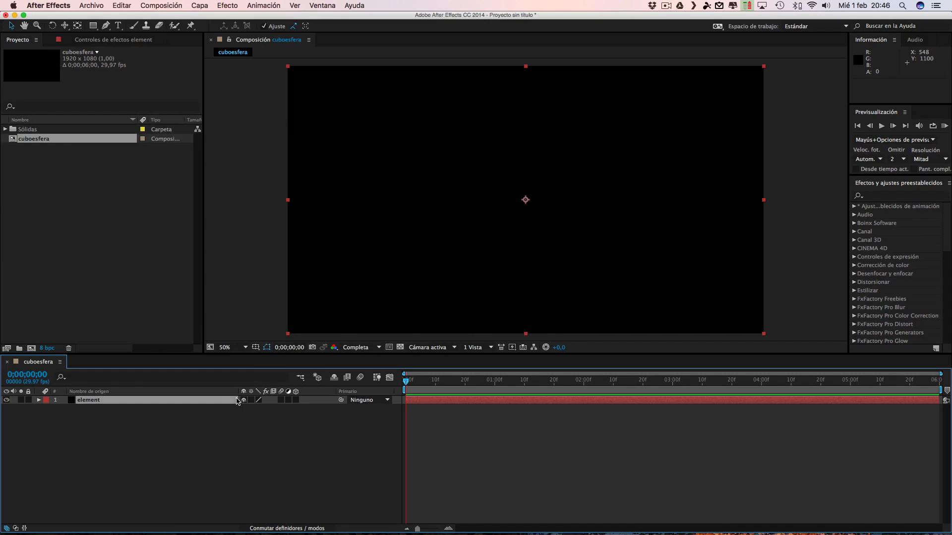
# Apply the Video Copilot Element effect to the element solid.
pyautogui.click(227, 5)
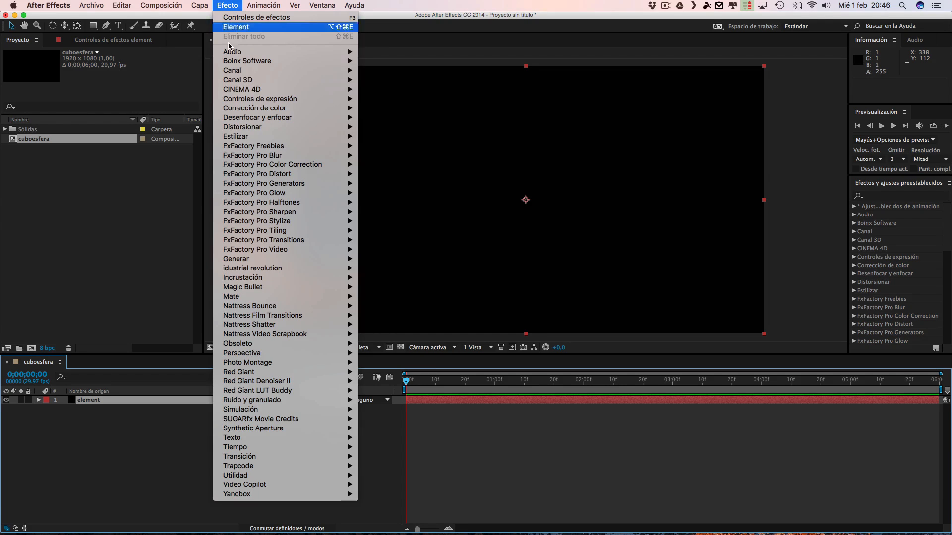
pyautogui.moveTo(295, 486)
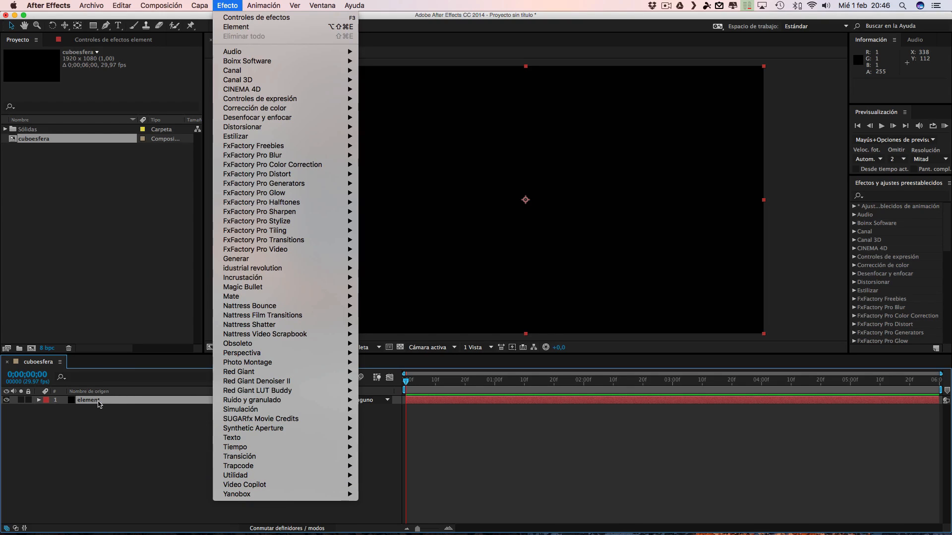
pyautogui.moveTo(248, 486)
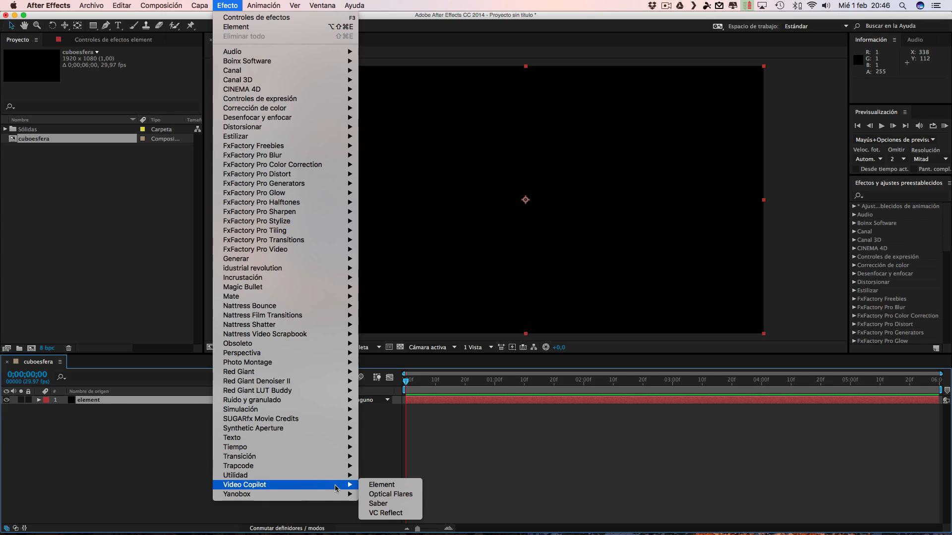
pyautogui.click(381, 485)
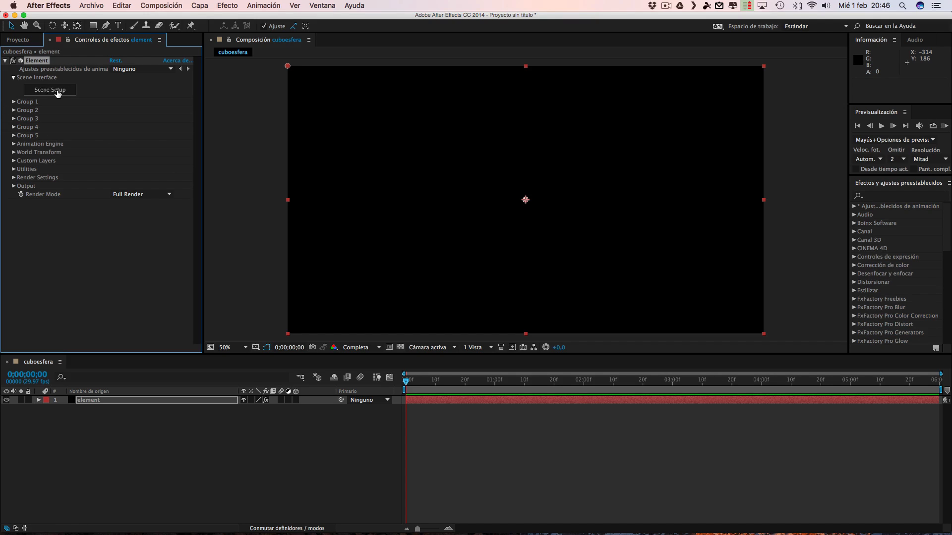
# Open the Element effect's Scene Setup and create a box primitive.
pyautogui.click(58, 93)
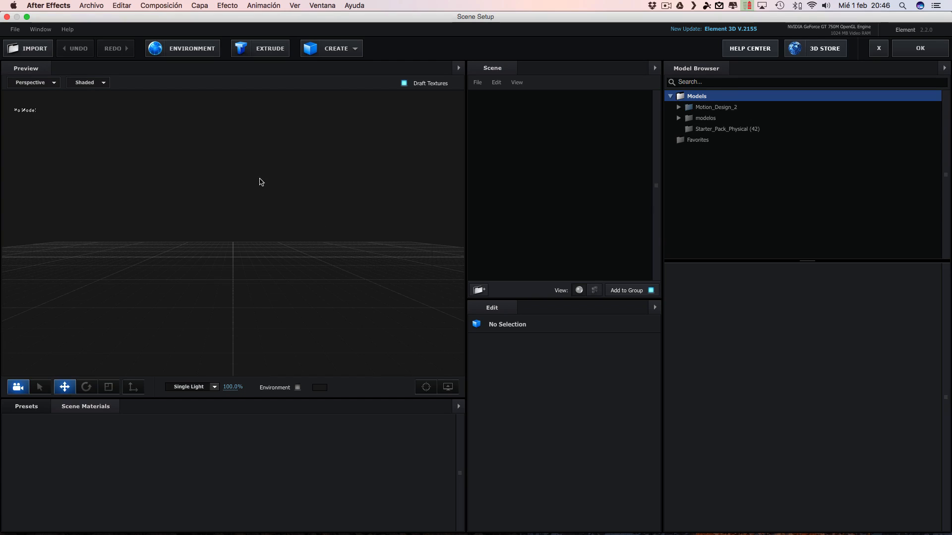
pyautogui.click(336, 48)
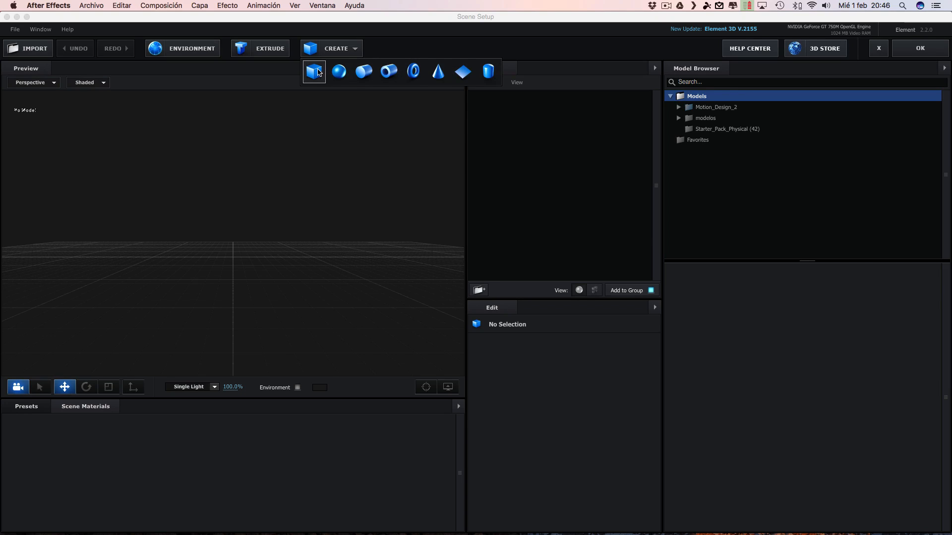
pyautogui.click(314, 72)
pyautogui.moveTo(330, 344); pyautogui.dragTo(367, 319)
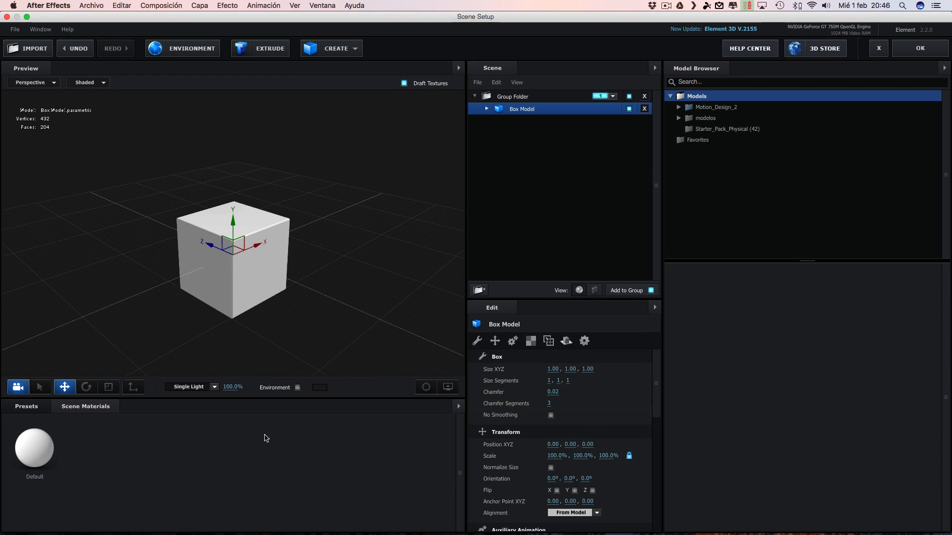
# Apply the Chrome material from the Physical presets to the box.
pyautogui.click(27, 407)
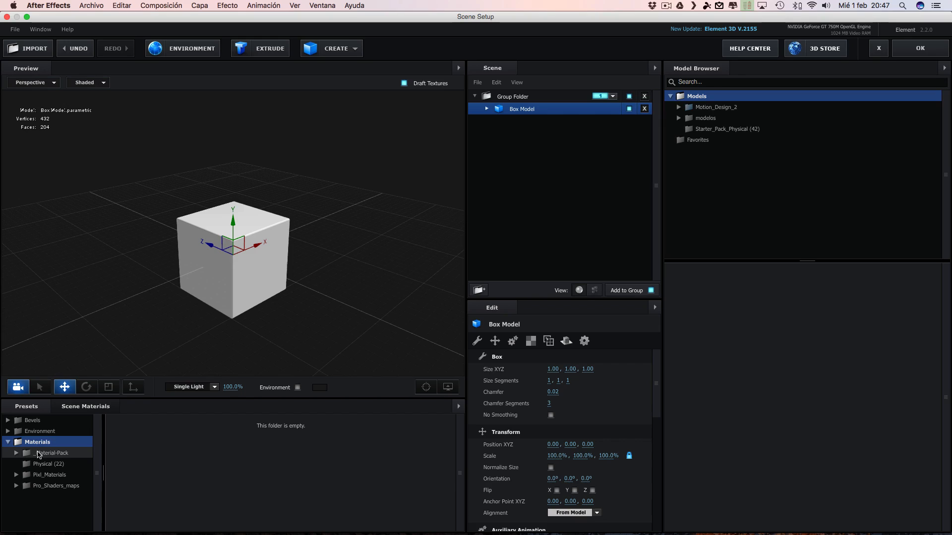
pyautogui.doubleClick(43, 454)
pyautogui.click(34, 442)
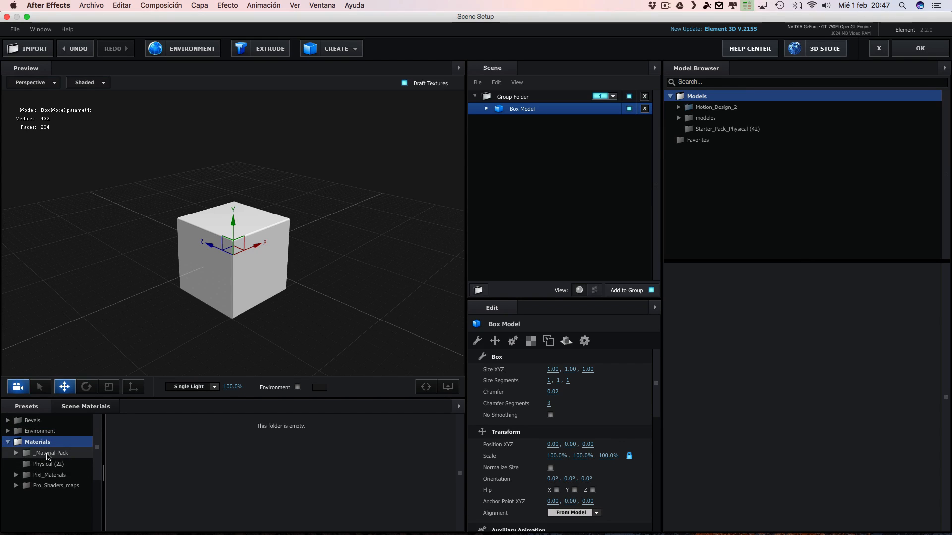
pyautogui.doubleClick(43, 453)
pyautogui.click(31, 447)
pyautogui.click(44, 464)
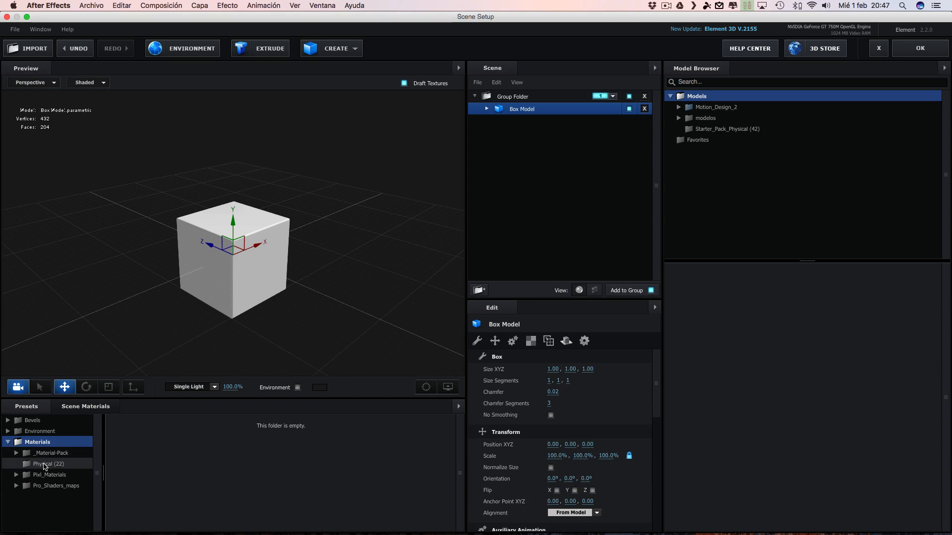
pyautogui.moveTo(371, 452); pyautogui.dragTo(247, 274)
# Set the box's Chamfer to 0.08 and its Chamfer Segments to 20.
pyautogui.moveTo(285, 303); pyautogui.dragTo(288, 254)
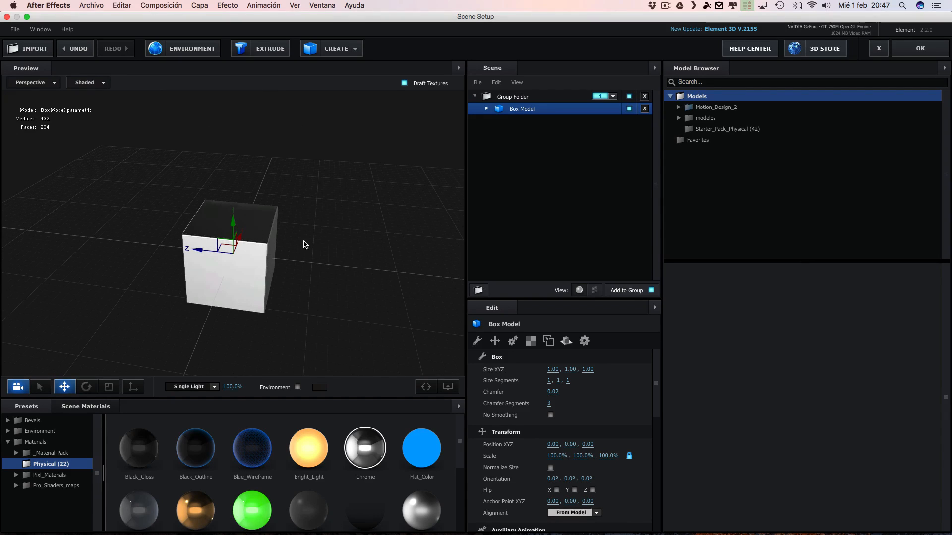
pyautogui.moveTo(552, 393); pyautogui.dragTo(568, 393)
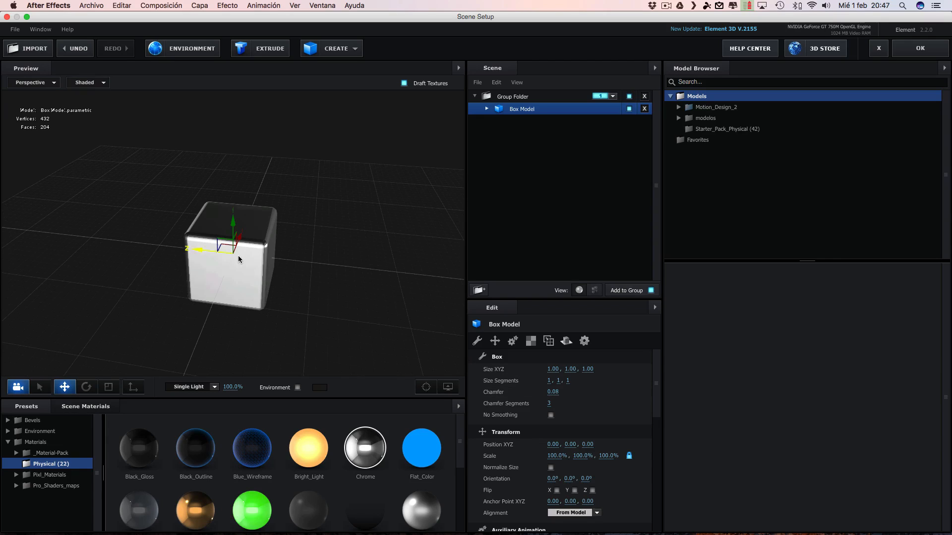
pyautogui.scroll(5, 239, 260)
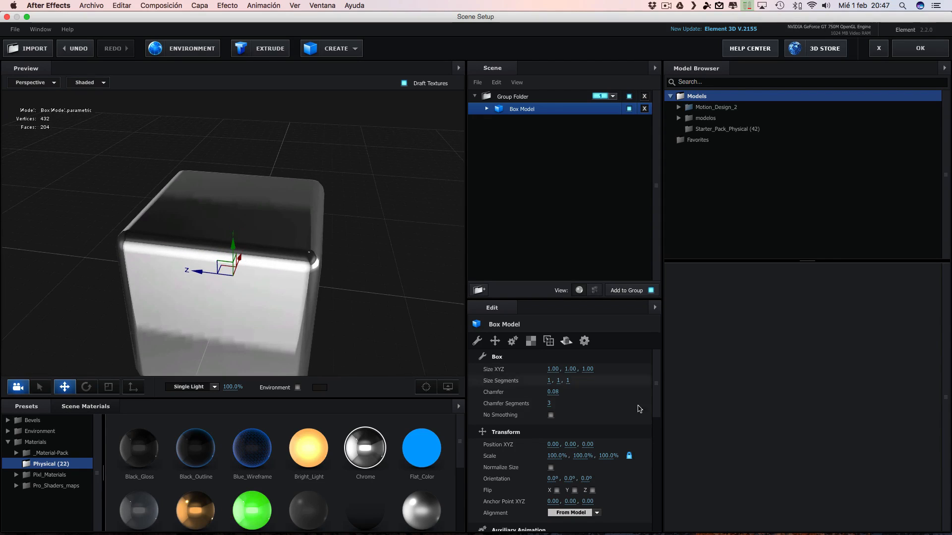
pyautogui.moveTo(551, 404); pyautogui.dragTo(599, 404)
pyautogui.moveTo(397, 332); pyautogui.dragTo(291, 281)
pyautogui.moveTo(155, 279); pyautogui.dragTo(368, 209)
pyautogui.scroll(-5, 374, 275)
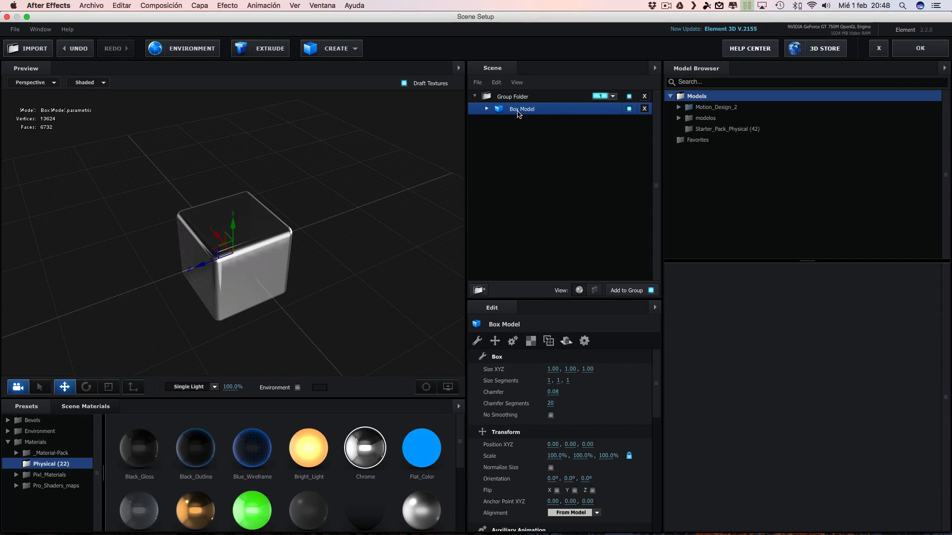
# Duplicate the box model and move the copy out of the group folder.
pyautogui.press('super+d')
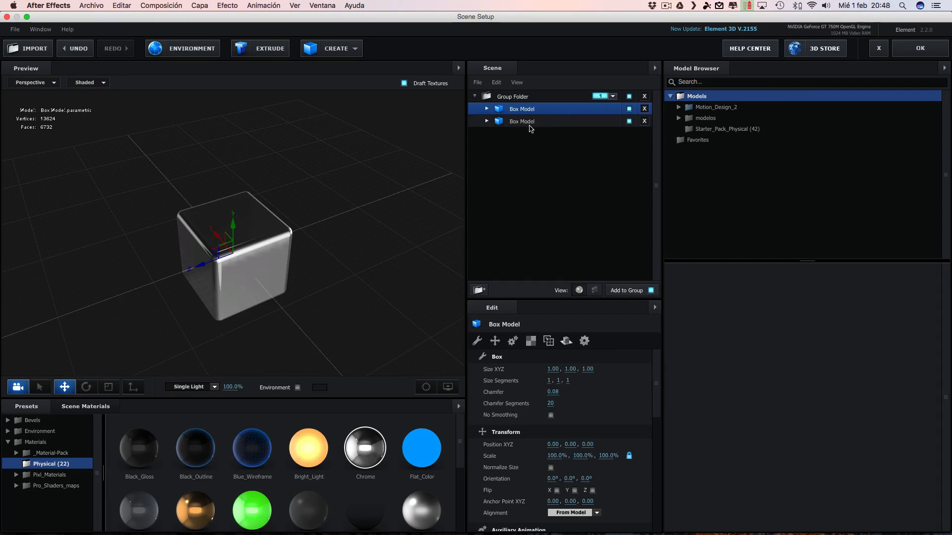
pyautogui.click(526, 124)
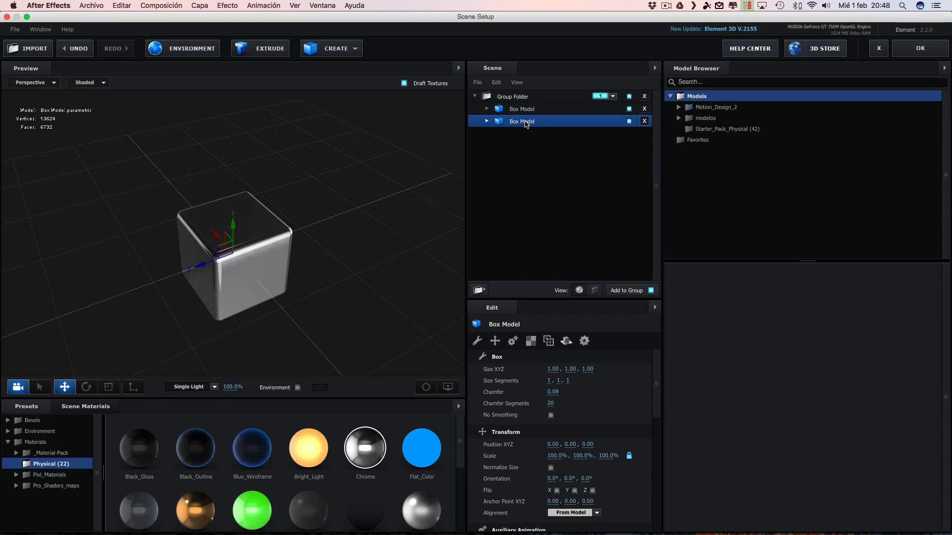
pyautogui.moveTo(526, 124); pyautogui.dragTo(529, 223)
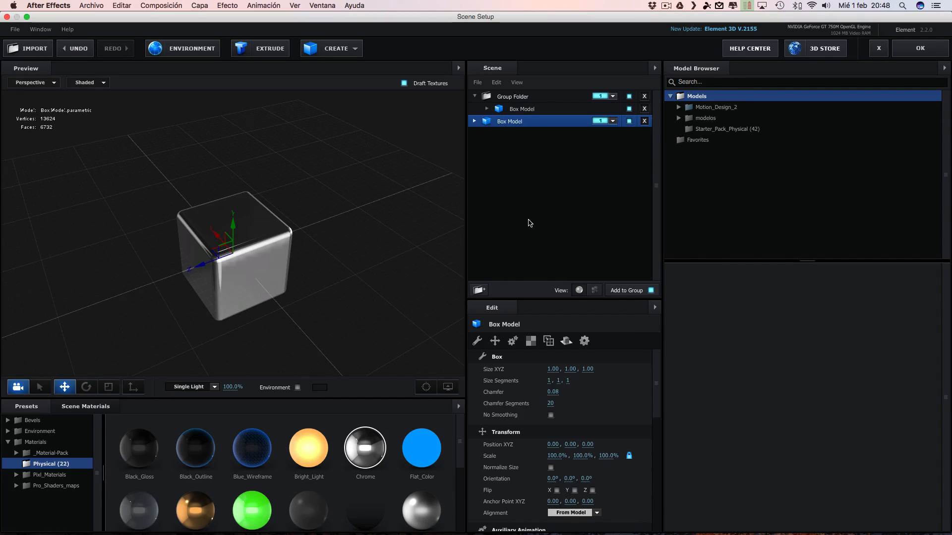
# Assign the duplicated box outside the group folder to group 2 and leave it selected.
pyautogui.click(613, 122)
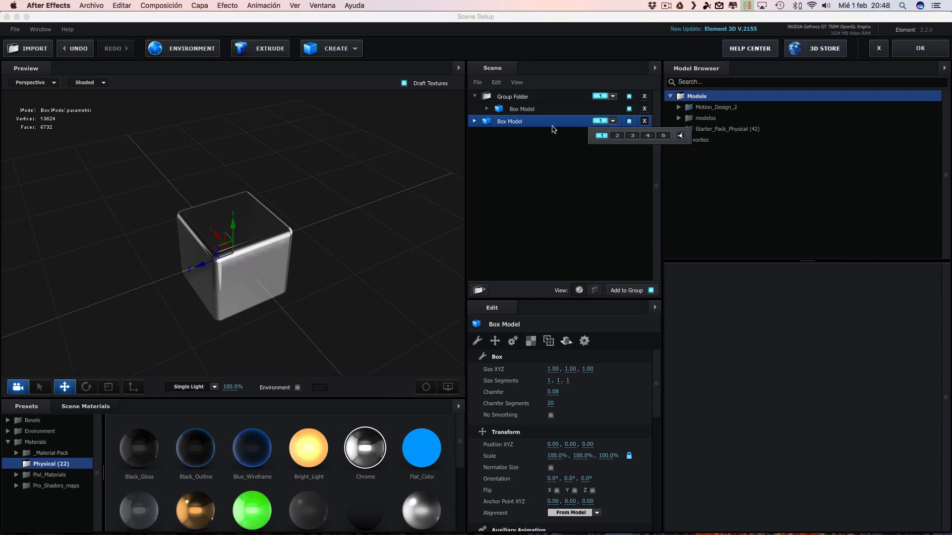
pyautogui.click(617, 136)
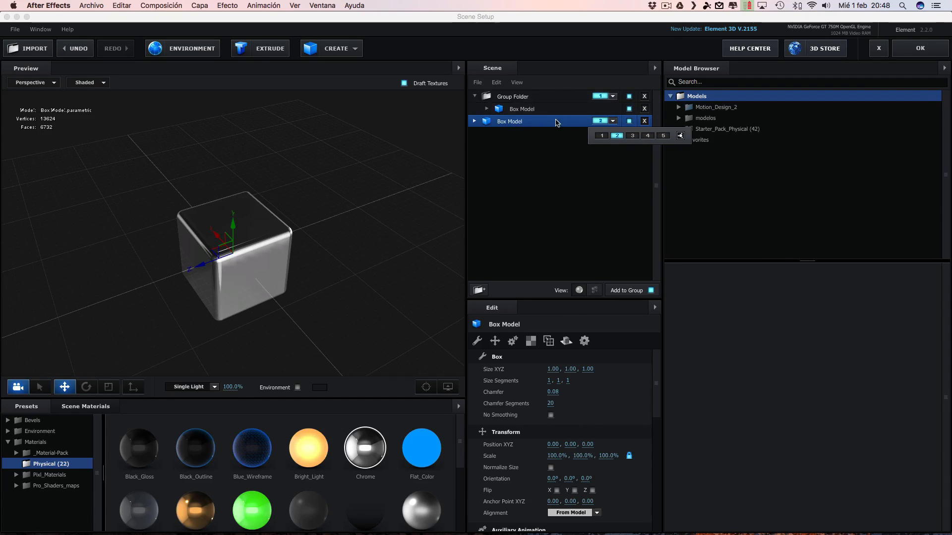
pyautogui.click(516, 109)
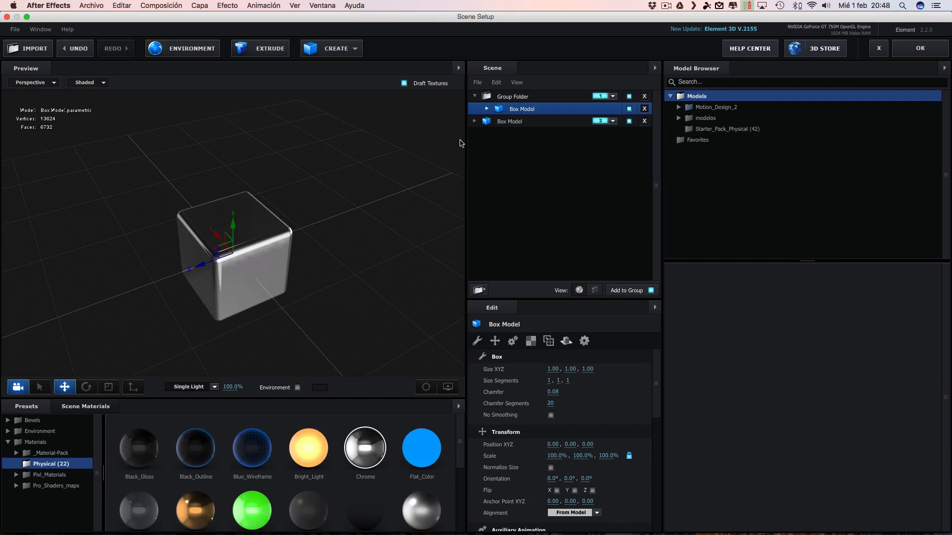
pyautogui.click(517, 123)
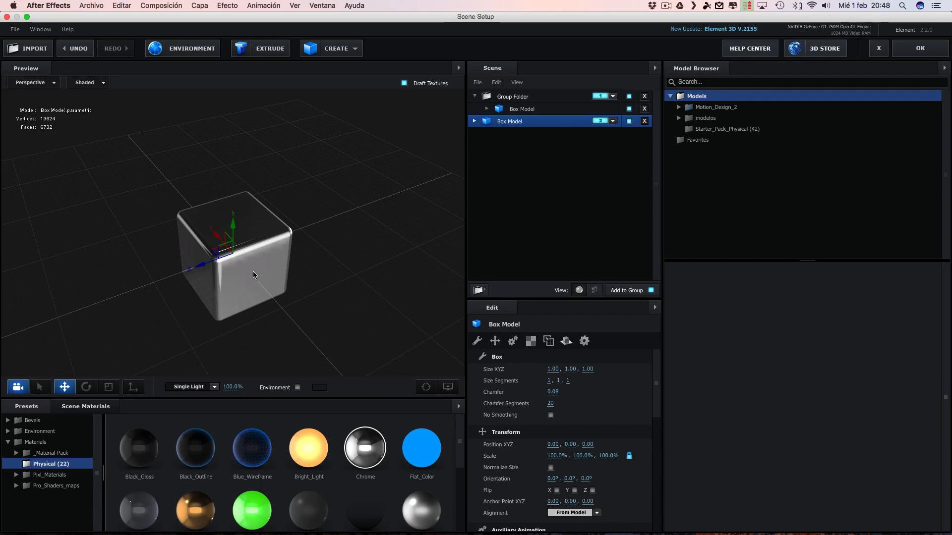
# Apply the Gold material from the Physical presets to the duplicated box in group 2 and inspect it from several angles.
pyautogui.scroll(-2, 223, 488)
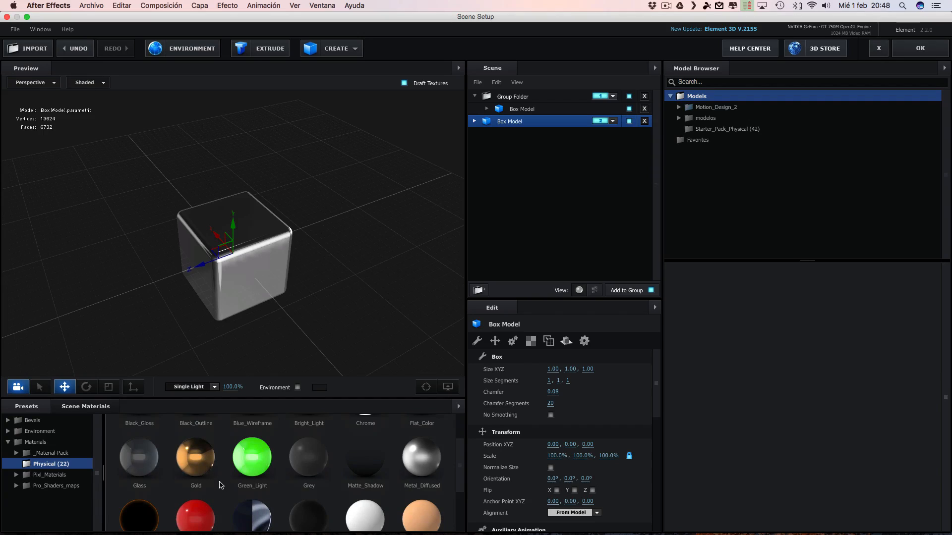
pyautogui.moveTo(197, 464); pyautogui.dragTo(511, 95)
pyautogui.moveTo(427, 171); pyautogui.dragTo(512, 124)
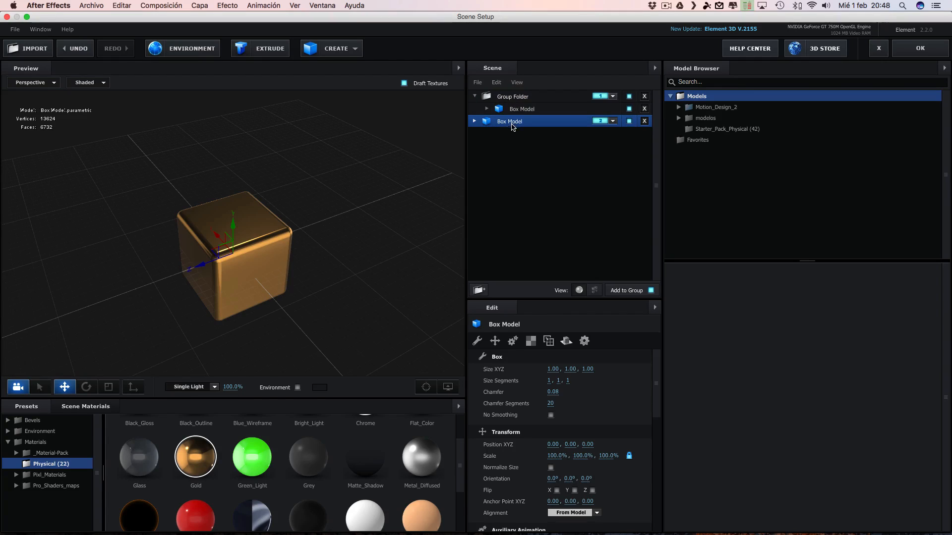
pyautogui.click(527, 98)
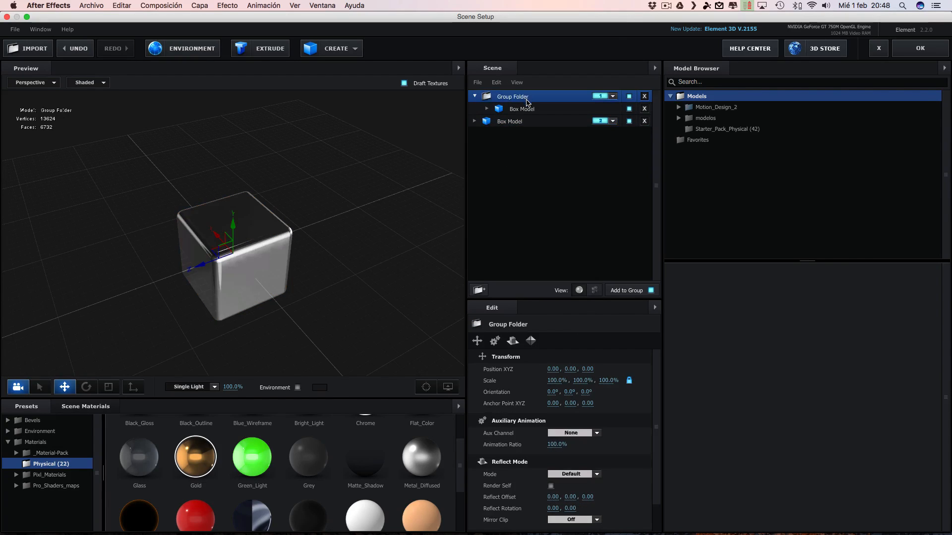
pyautogui.click(515, 123)
pyautogui.moveTo(352, 312); pyautogui.dragTo(357, 285)
pyautogui.moveTo(397, 225); pyautogui.dragTo(248, 346)
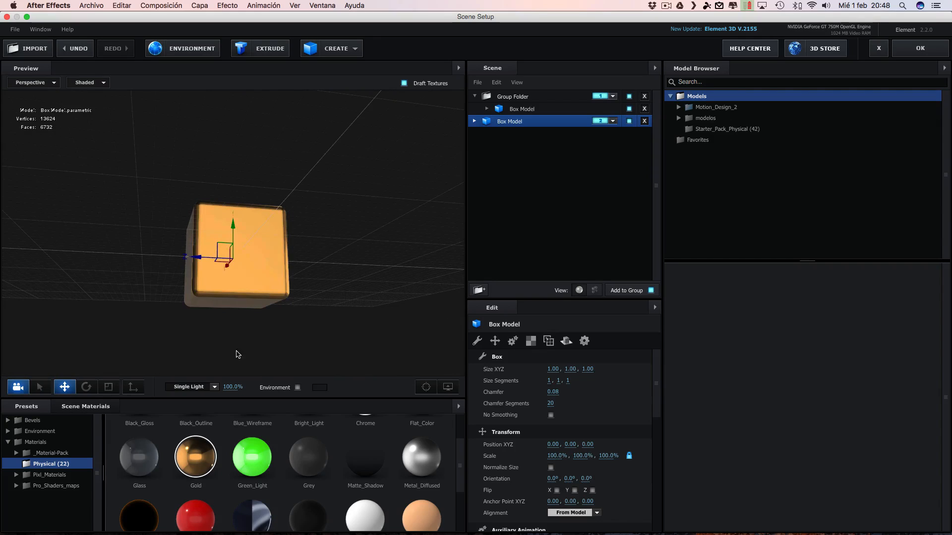
pyautogui.moveTo(329, 192); pyautogui.dragTo(272, 266)
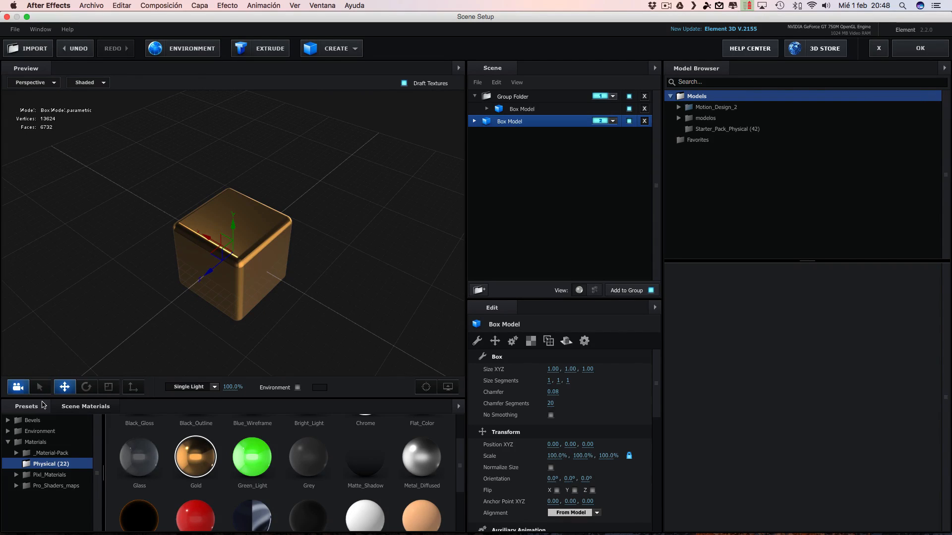
# Apply the Roof environment from the V1_Environment presets and show the environment in the scene preview.
pyautogui.click(39, 431)
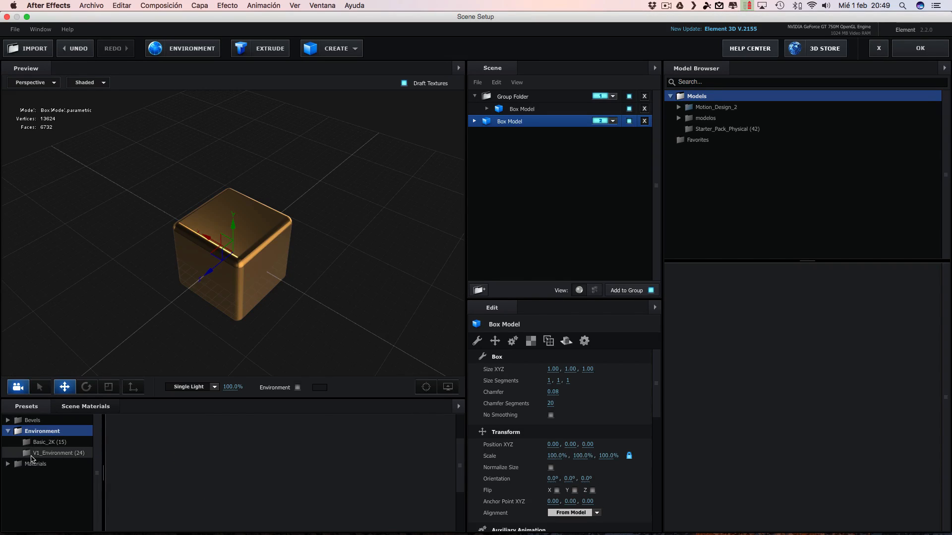
pyautogui.click(60, 453)
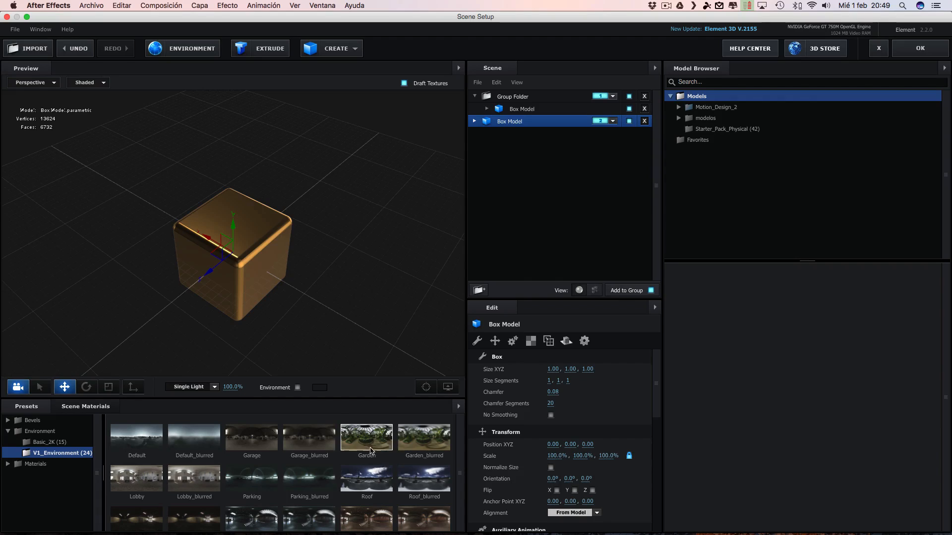
pyautogui.click(369, 480)
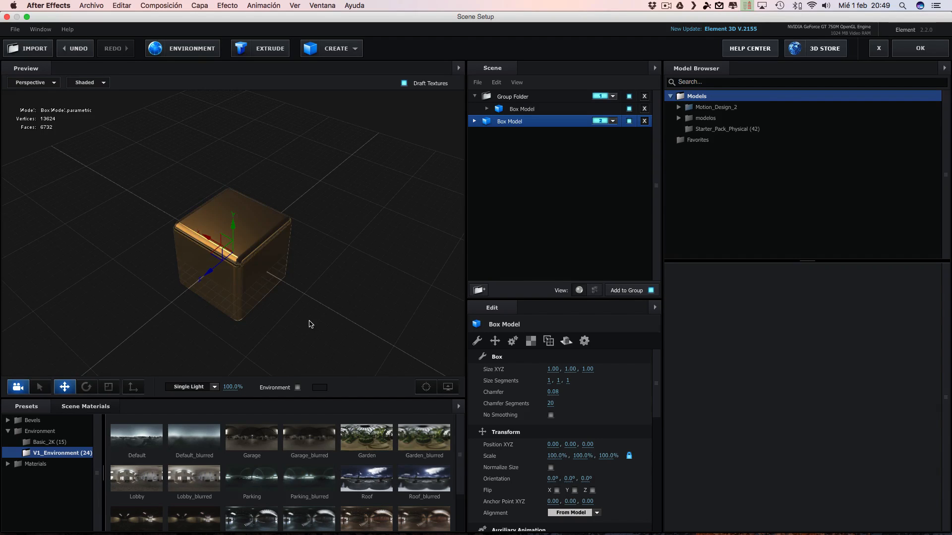
pyautogui.click(298, 388)
pyautogui.moveTo(318, 285); pyautogui.dragTo(270, 247)
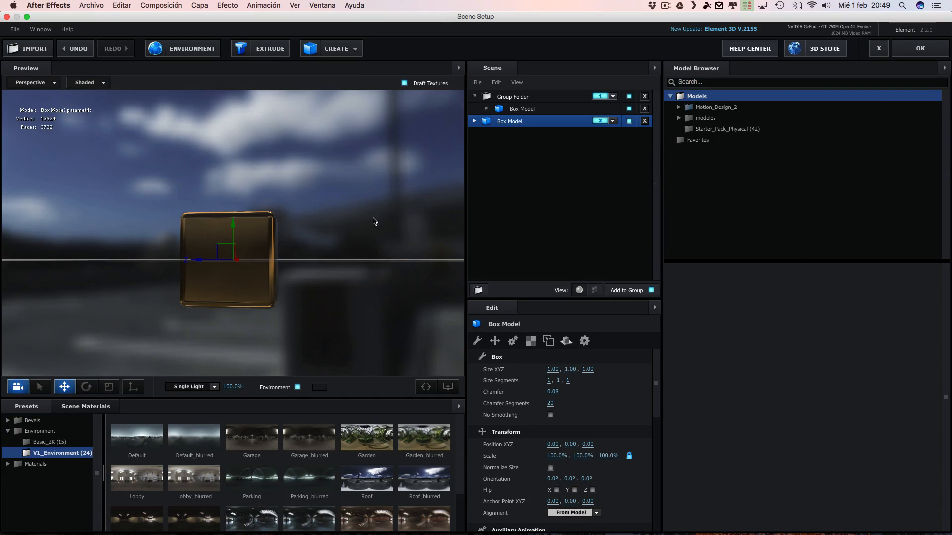
# Switch the environment to Roof_blurred and check its reflections on the chrome box inside the group folder.
pyautogui.click(425, 482)
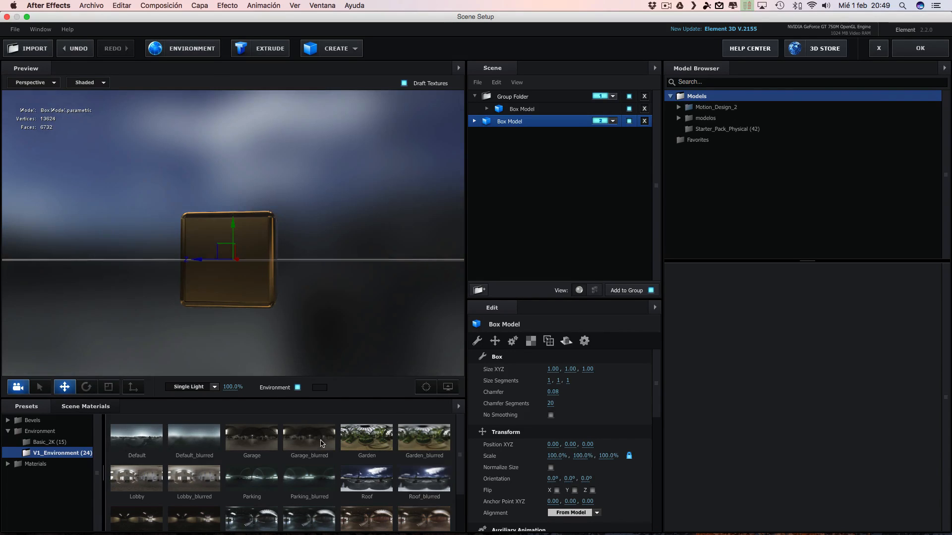
pyautogui.moveTo(308, 314); pyautogui.dragTo(388, 303)
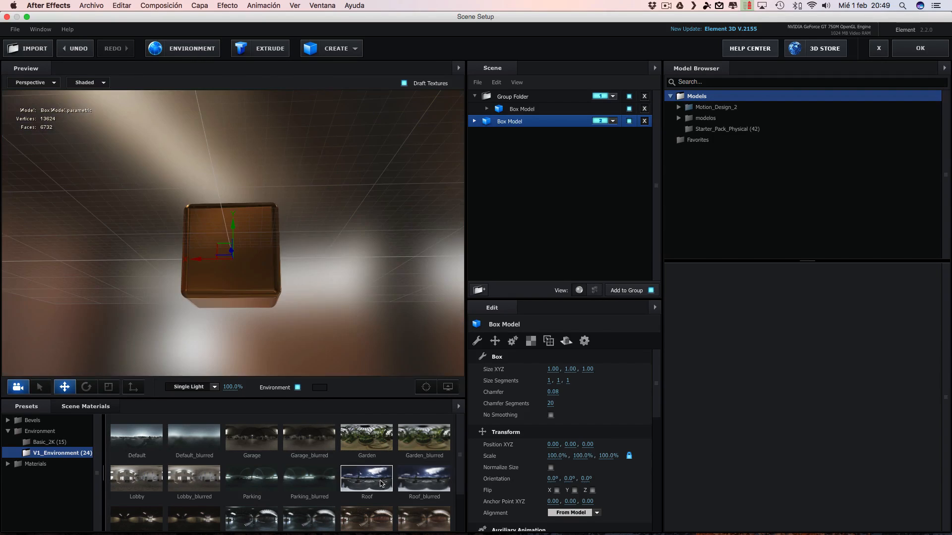
pyautogui.moveTo(378, 282)
pyautogui.mouseDown()
pyautogui.moveTo(336, 310)
pyautogui.moveTo(163, 266)
pyautogui.moveTo(223, 304)
pyautogui.moveTo(386, 271)
pyautogui.mouseUp()
pyautogui.click(518, 110)
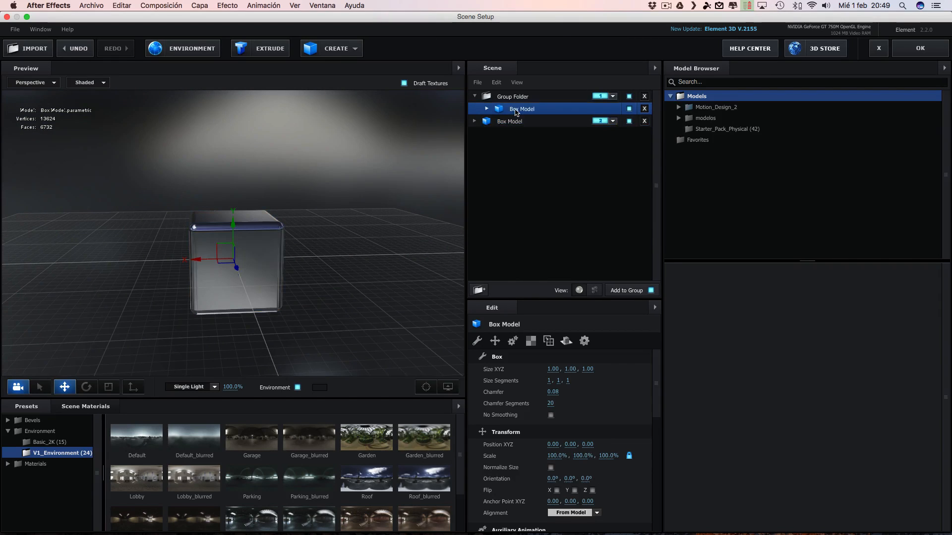
pyautogui.moveTo(349, 225); pyautogui.dragTo(308, 224)
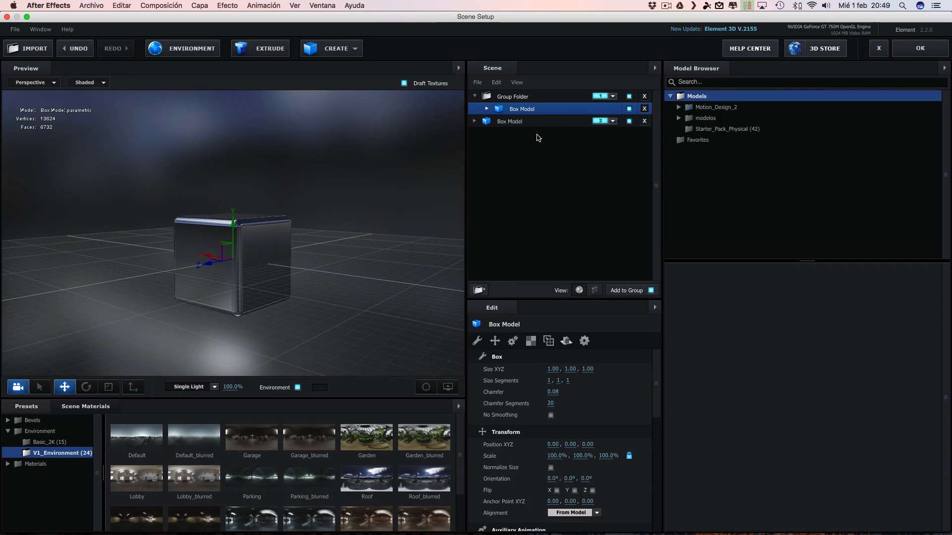
pyautogui.moveTo(314, 325); pyautogui.dragTo(341, 309)
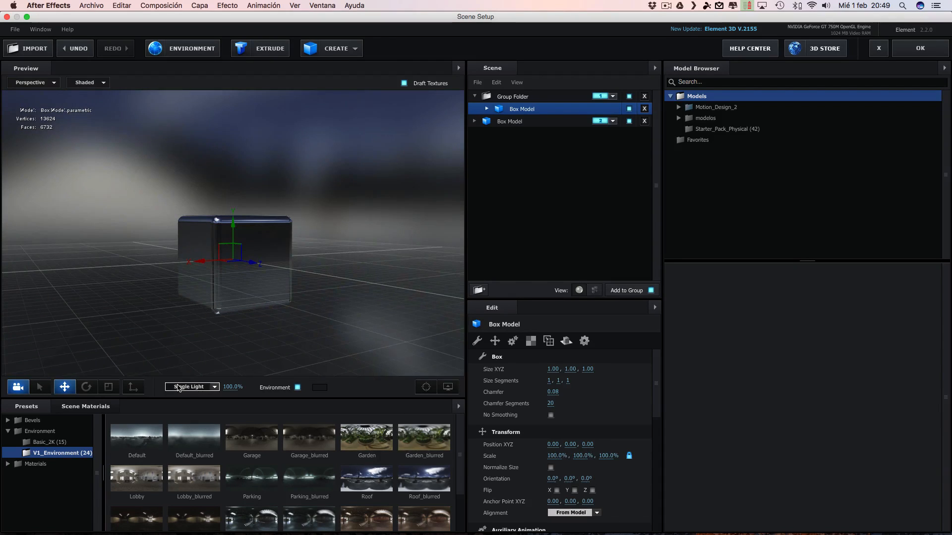
# Set the preview lighting to Dramatic with an intensity of 160%.
pyautogui.click(214, 387)
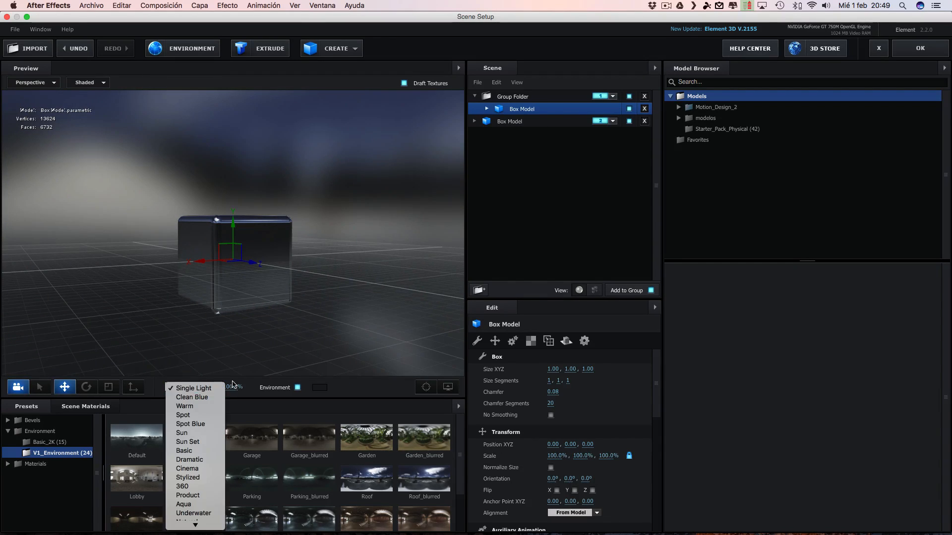
pyautogui.click(191, 460)
pyautogui.moveTo(254, 358); pyautogui.dragTo(290, 373)
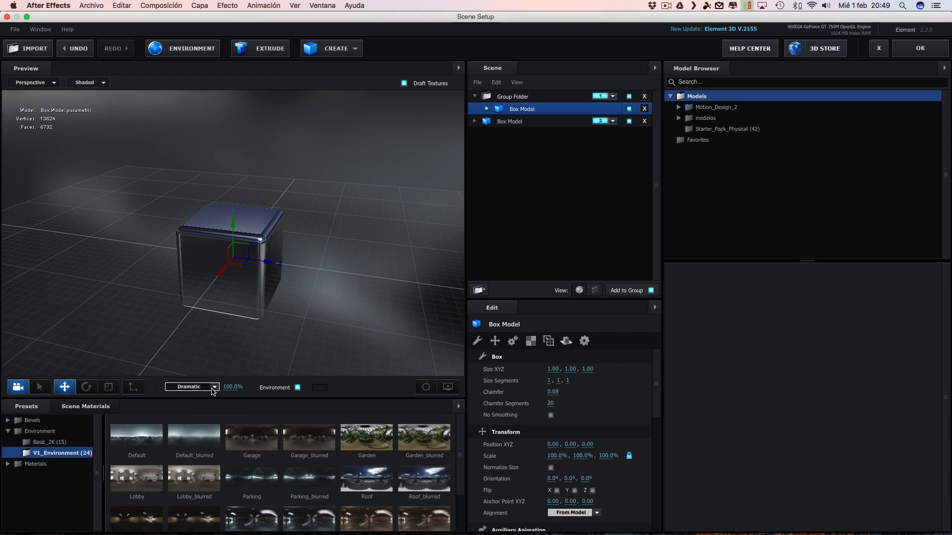
pyautogui.moveTo(231, 387); pyautogui.dragTo(454, 391)
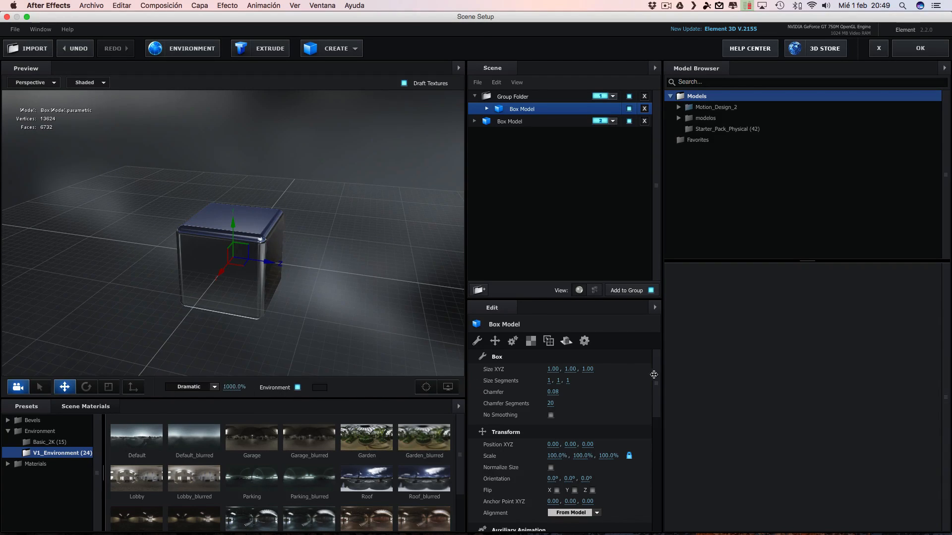
pyautogui.moveTo(827, 358); pyautogui.dragTo(501, 381)
pyautogui.moveTo(403, 281); pyautogui.dragTo(358, 251)
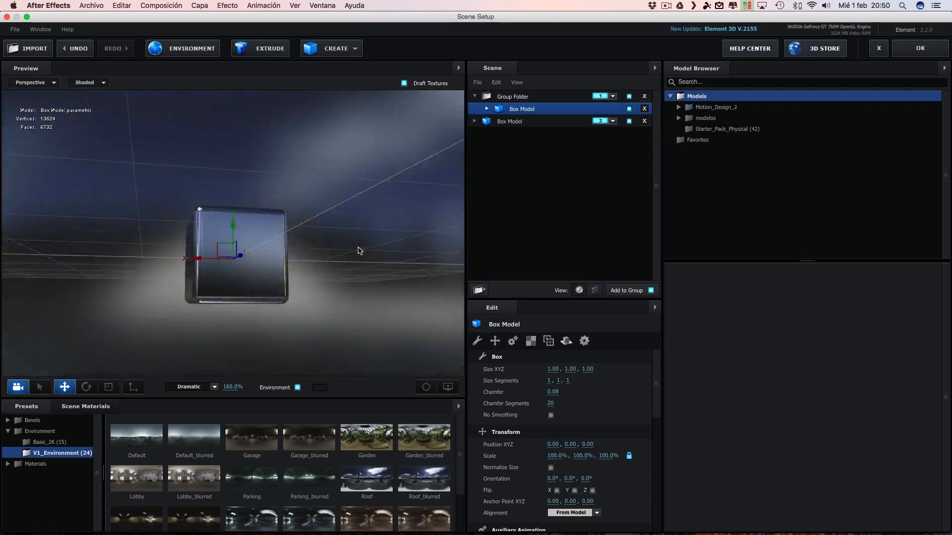
# Check the gold box under the new lighting and accept the scene setup.
pyautogui.click(509, 121)
pyautogui.moveTo(387, 262); pyautogui.dragTo(553, 165)
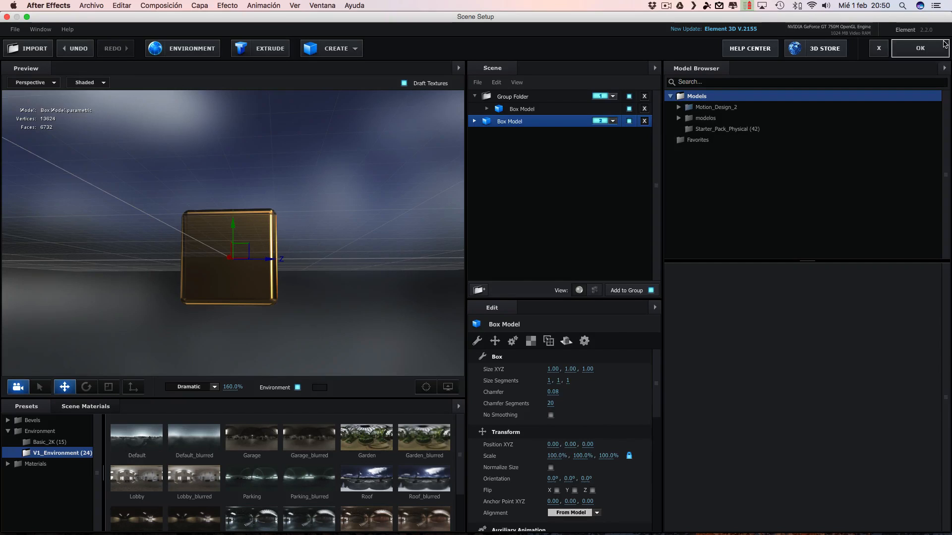
pyautogui.moveTo(293, 242); pyautogui.dragTo(258, 238)
pyautogui.click(911, 53)
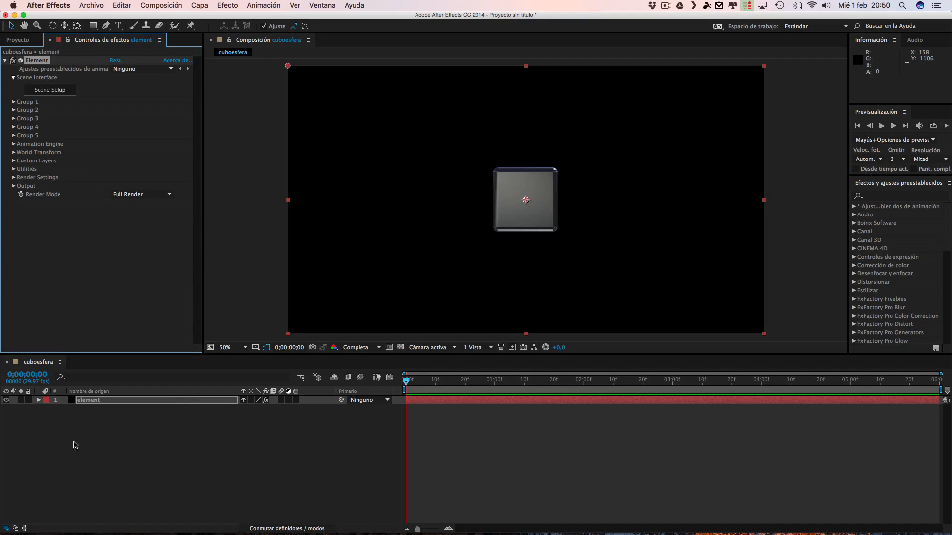
# Add a two-node camera with the 35 mm preset and depth of field off, and orbit it to view the cube at an angle.
pyautogui.click(199, 6)
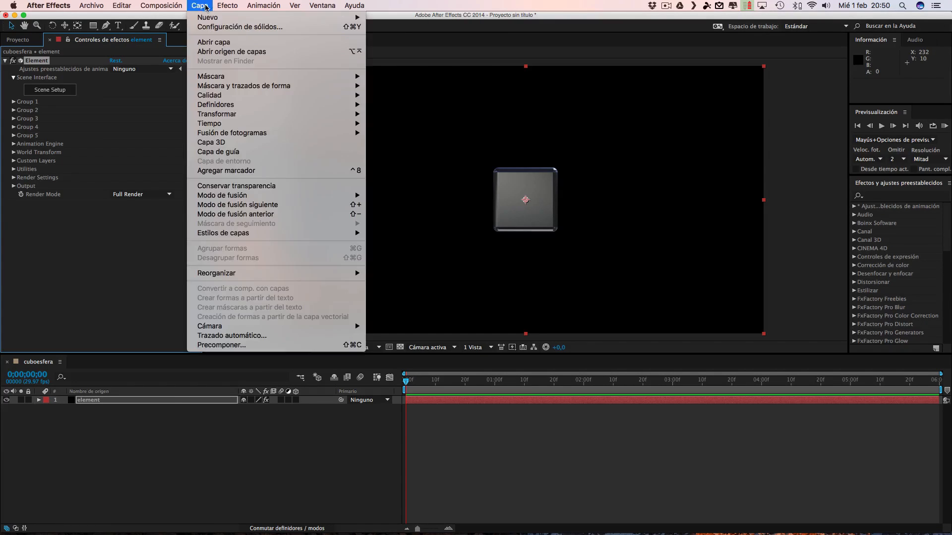
pyautogui.moveTo(206, 21)
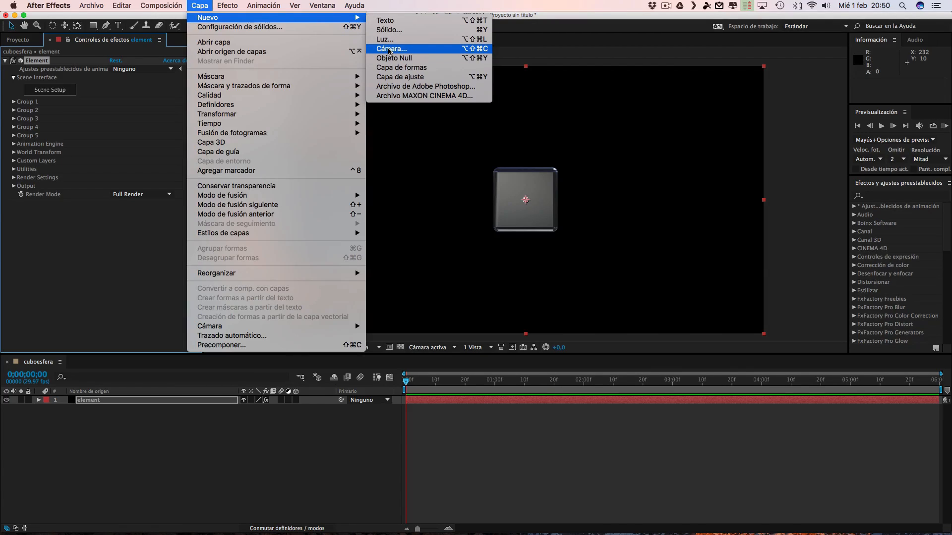
pyautogui.click(390, 49)
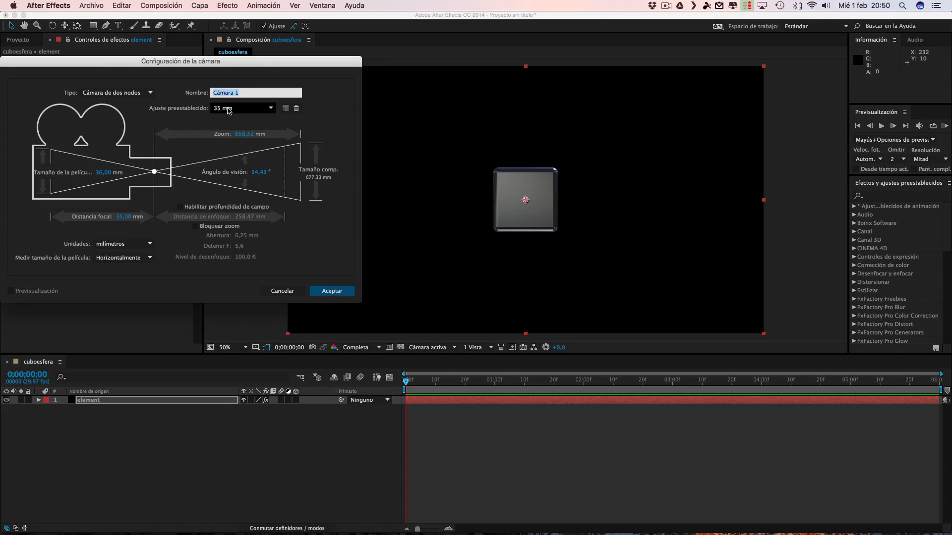
pyautogui.click(185, 208)
pyautogui.click(181, 208)
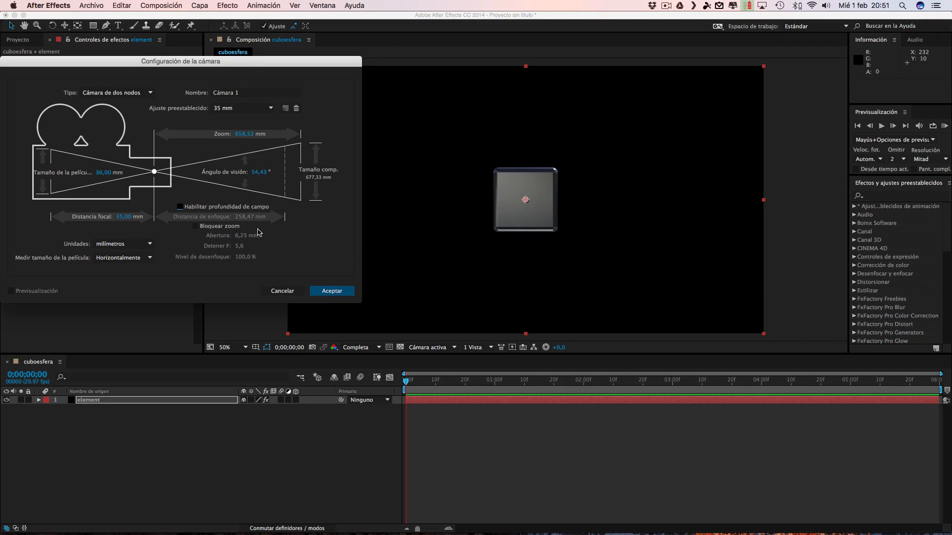
pyautogui.click(336, 293)
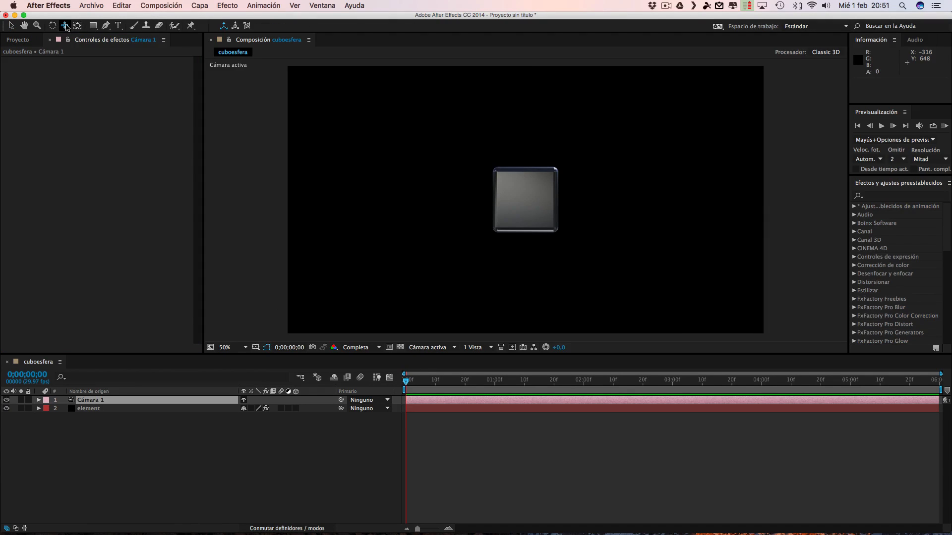
pyautogui.moveTo(66, 27); pyautogui.dragTo(95, 38)
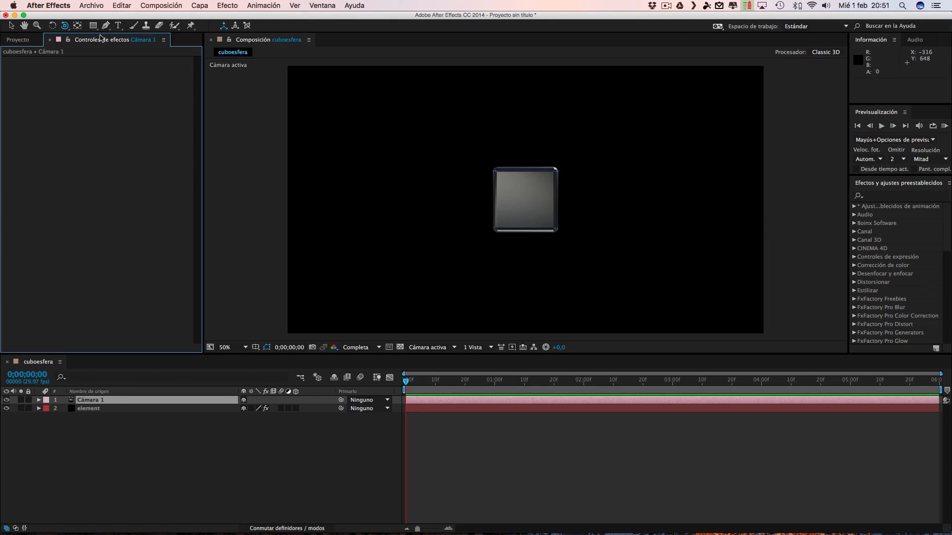
pyautogui.moveTo(490, 191); pyautogui.dragTo(620, 193)
# In the element layer's Group 1 Particle Replicator, set the Particle Count to 500 and the Replicator Shape to Sphere.
pyautogui.click(107, 408)
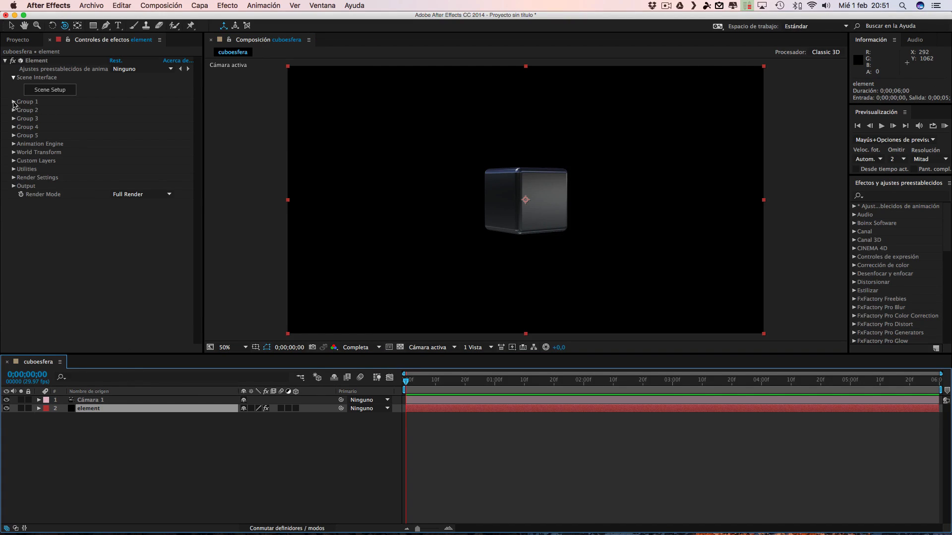
pyautogui.click(14, 102)
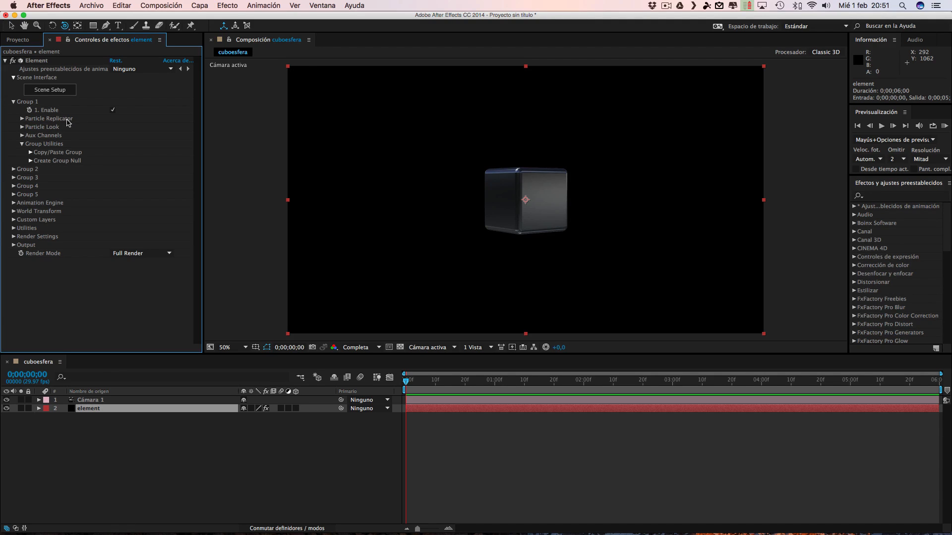
pyautogui.click(22, 119)
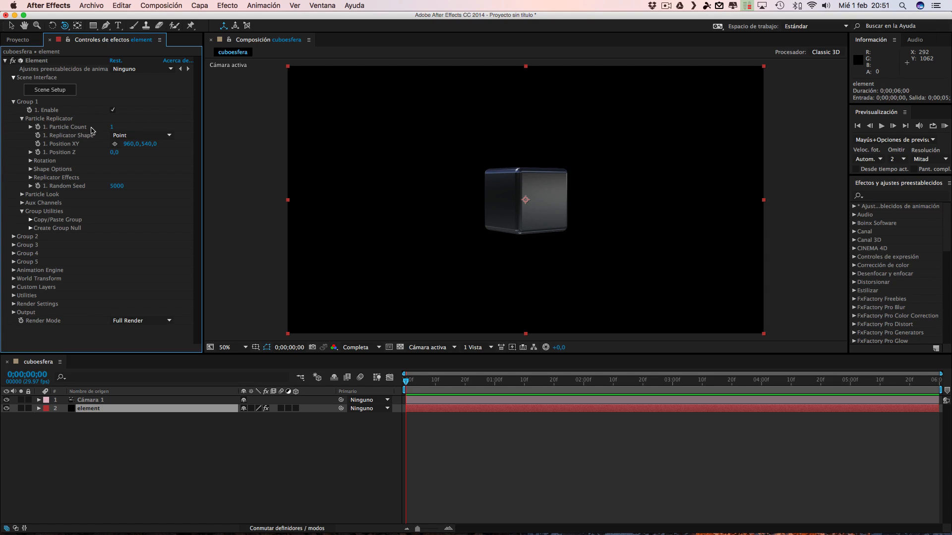
pyautogui.click(113, 127)
pyautogui.click(124, 136)
pyautogui.click(132, 174)
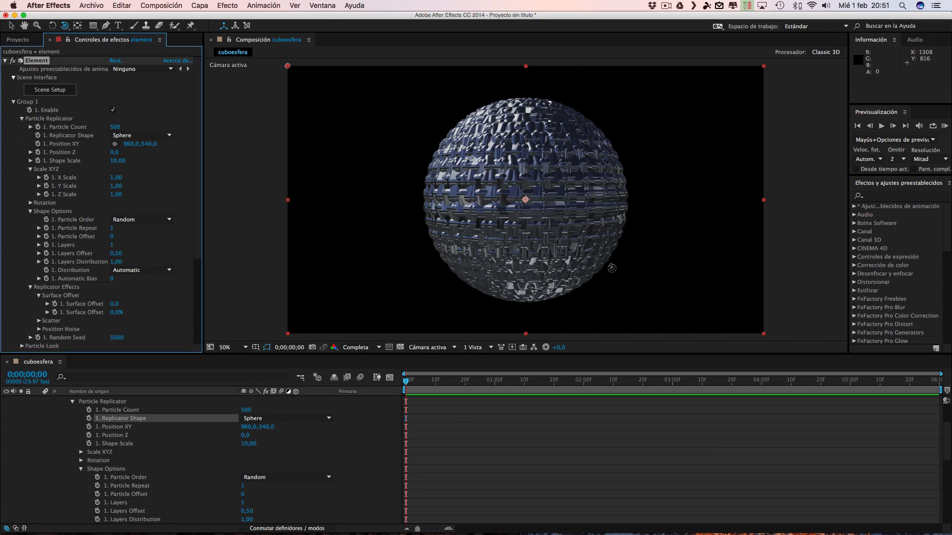
# Set the Group 1 Particle Size to 2.00 in Particle Look.
pyautogui.moveTo(198, 93); pyautogui.dragTo(203, 139)
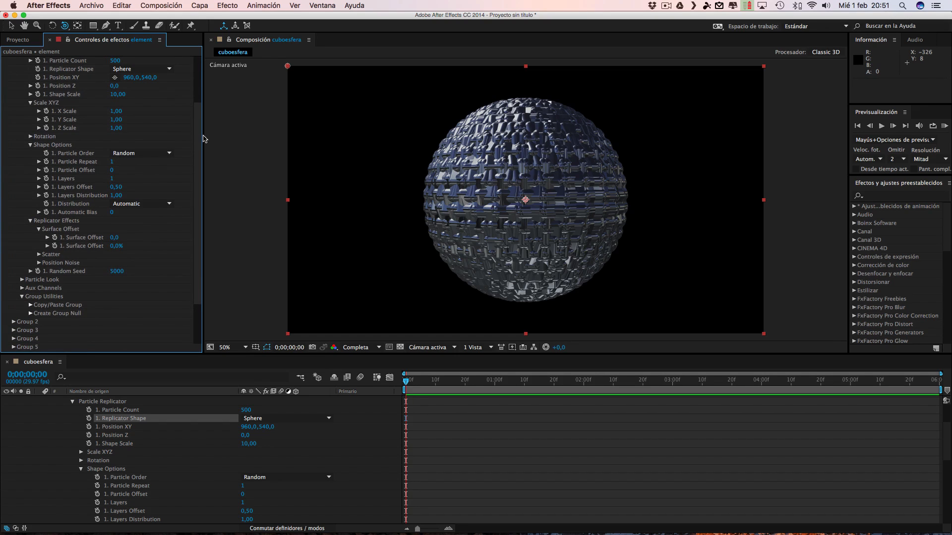
pyautogui.scroll(3, 173, 138)
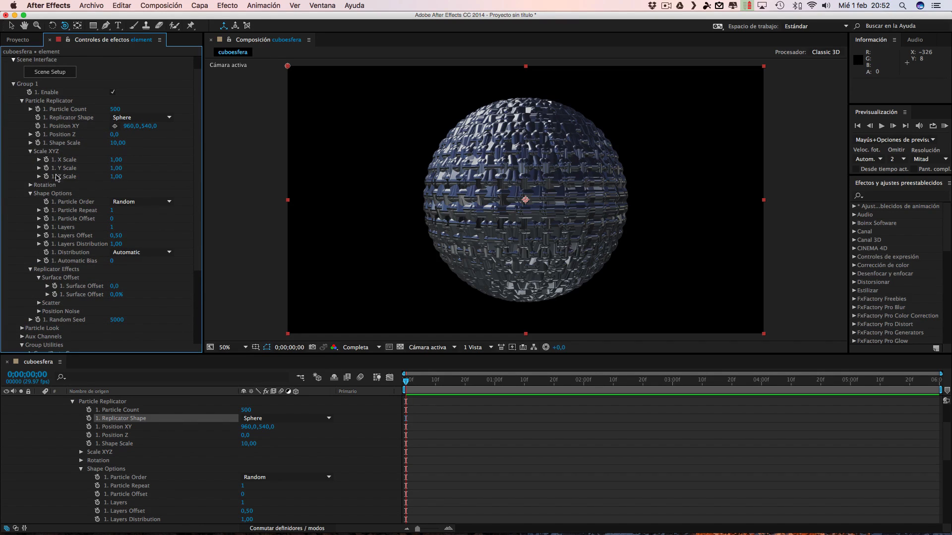
pyautogui.scroll(-6, 127, 200)
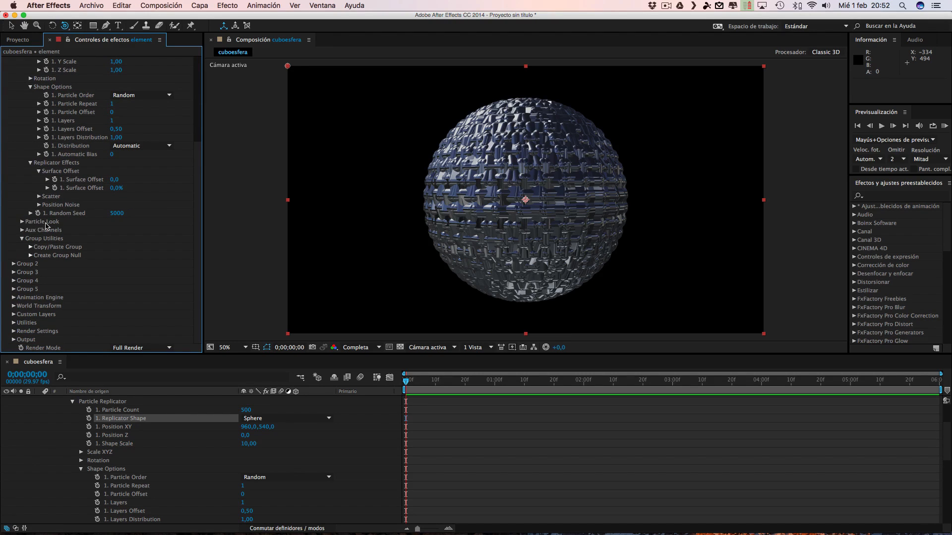
pyautogui.click(22, 222)
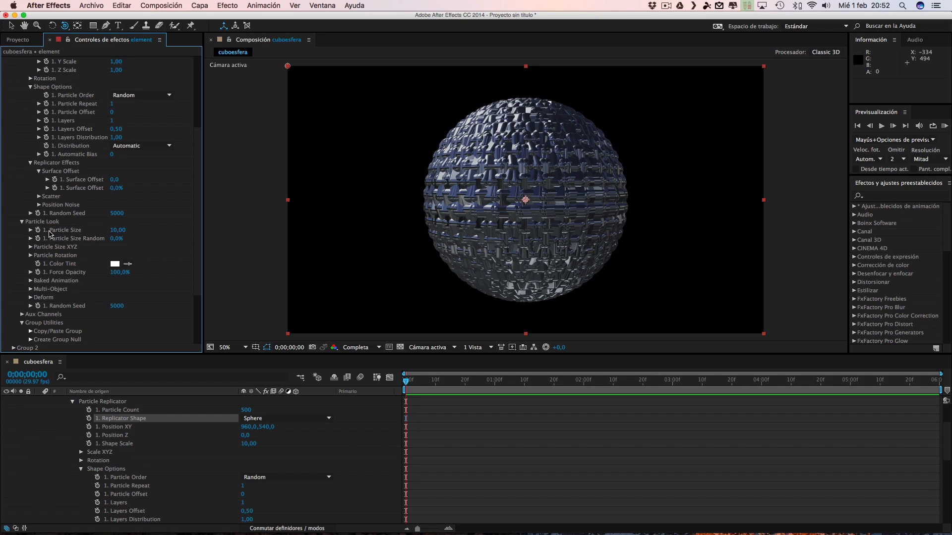
pyautogui.moveTo(115, 230)
pyautogui.mouseDown()
pyautogui.moveTo(83, 230)
pyautogui.moveTo(114, 229)
pyautogui.moveTo(107, 229)
pyautogui.mouseUp()
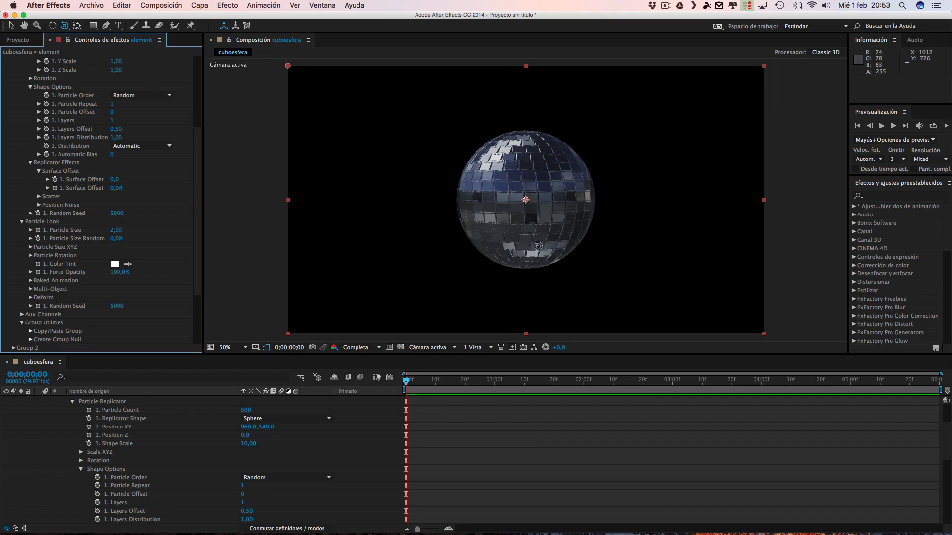
# Orbit the camera slightly, and in Group 2's Particle Replicator set the Particle Count to 500 and the Replicator Shape to Sphere.
pyautogui.moveTo(539, 245); pyautogui.dragTo(516, 244)
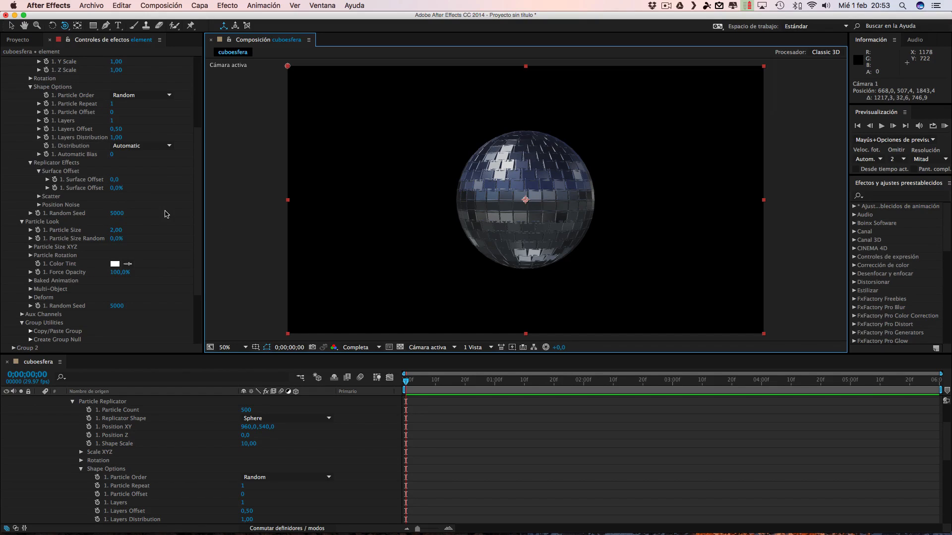
pyautogui.scroll(10, 198, 214)
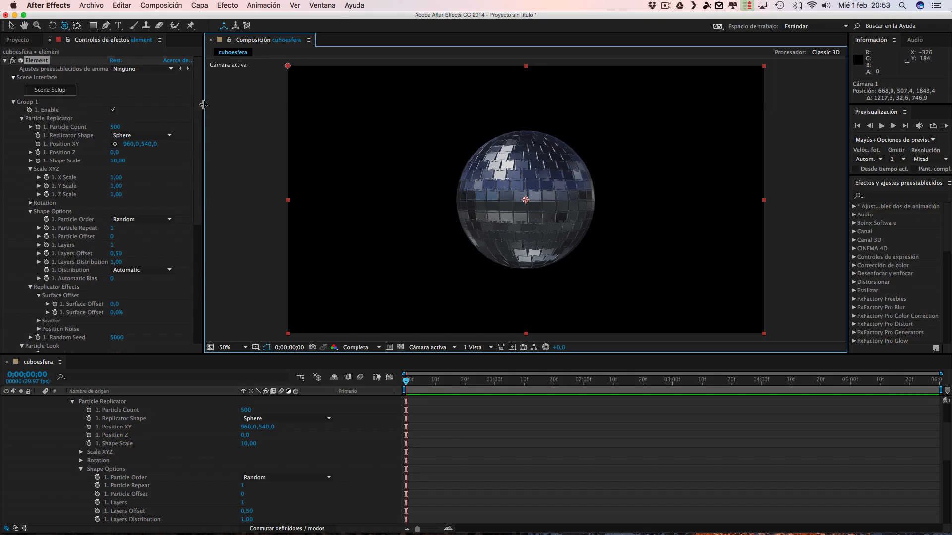
pyautogui.scroll(-3, 200, 115)
pyautogui.scroll(4, 200, 115)
pyautogui.click(14, 102)
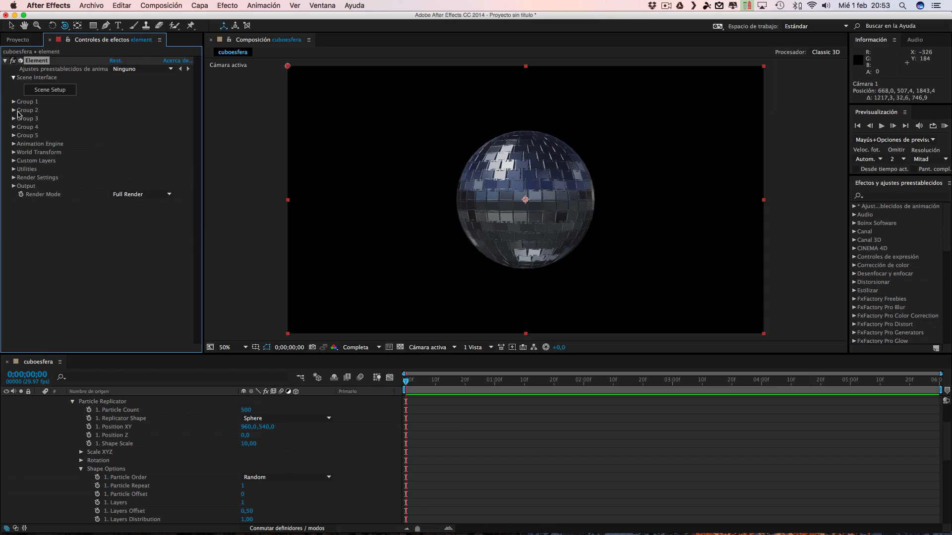
pyautogui.click(13, 111)
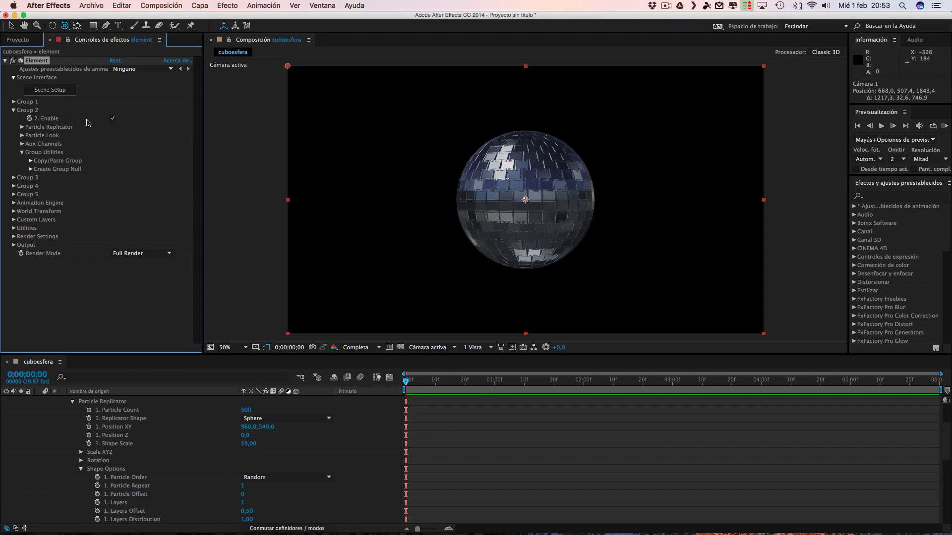
pyautogui.click(22, 128)
pyautogui.click(112, 136)
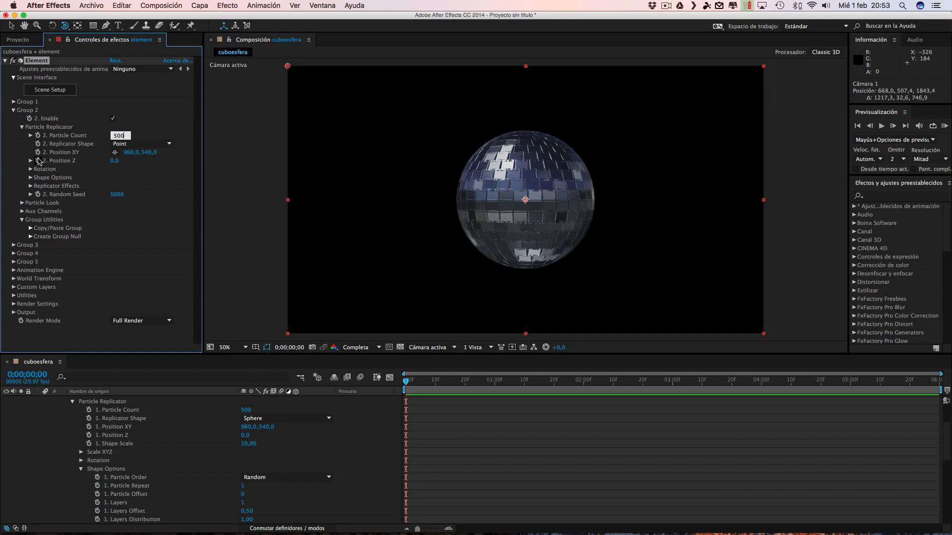
pyautogui.click(149, 144)
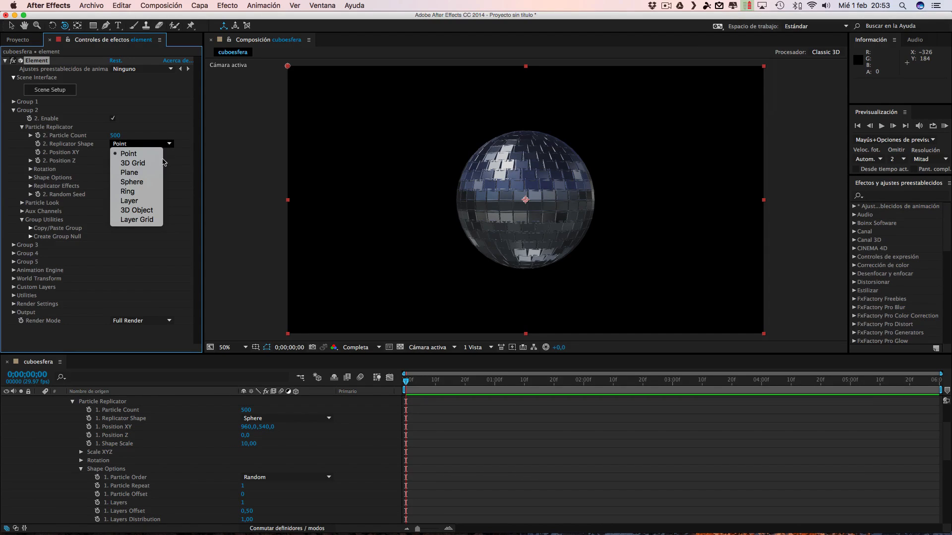
pyautogui.click(149, 182)
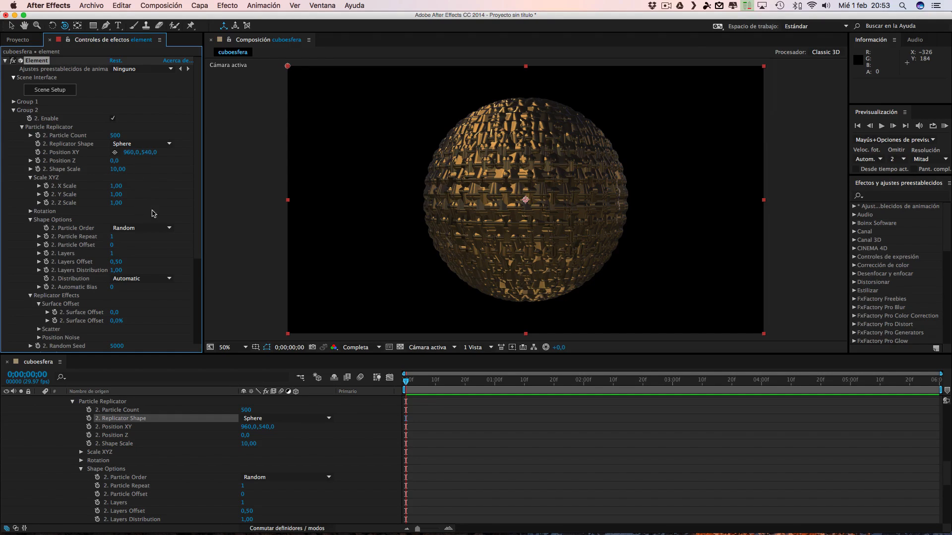
# Reduce the Group 2 Particle Size to 2.30 in Particle Look.
pyautogui.scroll(-4, 197, 172)
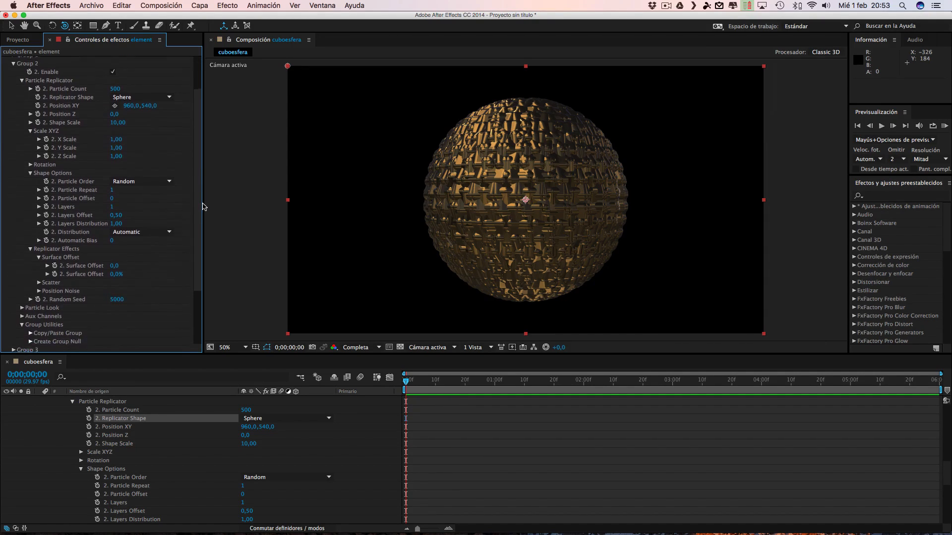
pyautogui.scroll(-5, 205, 218)
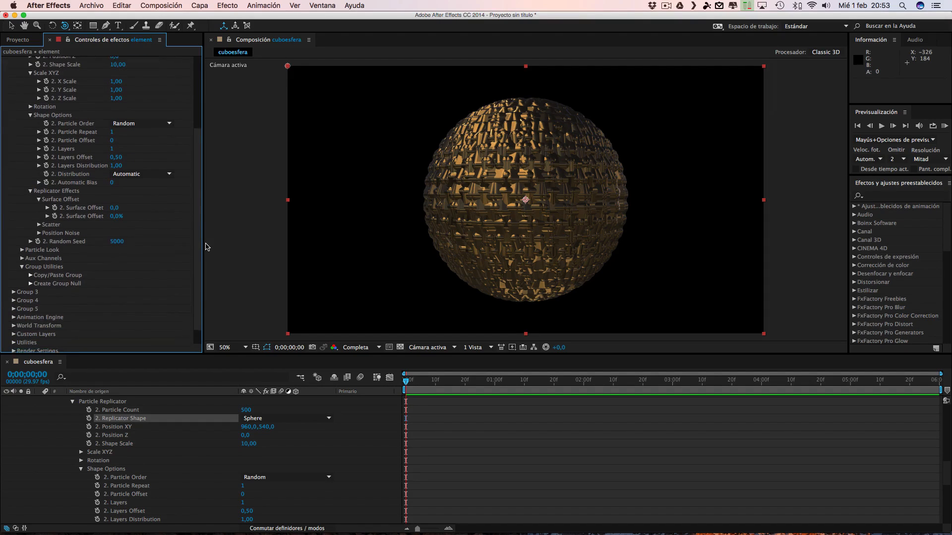
pyautogui.click(21, 248)
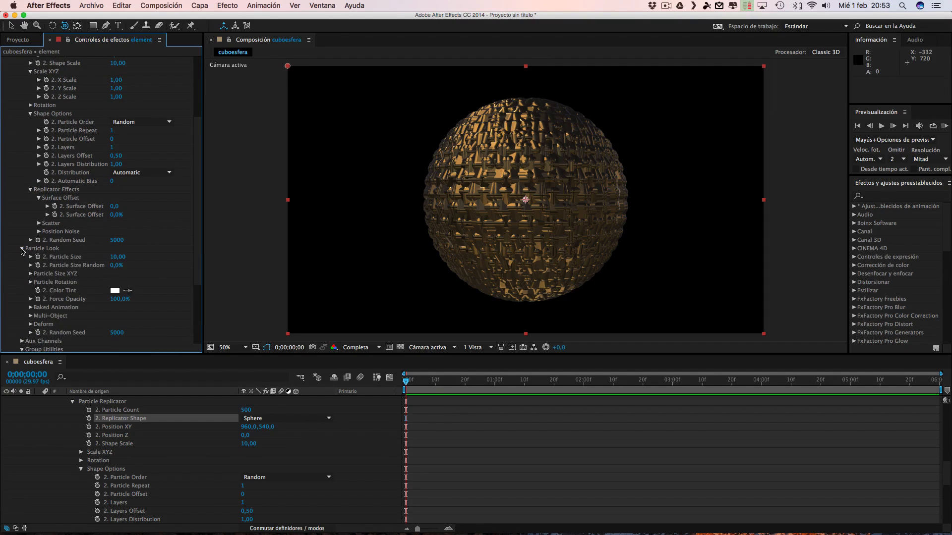
pyautogui.moveTo(105, 256); pyautogui.dragTo(81, 257)
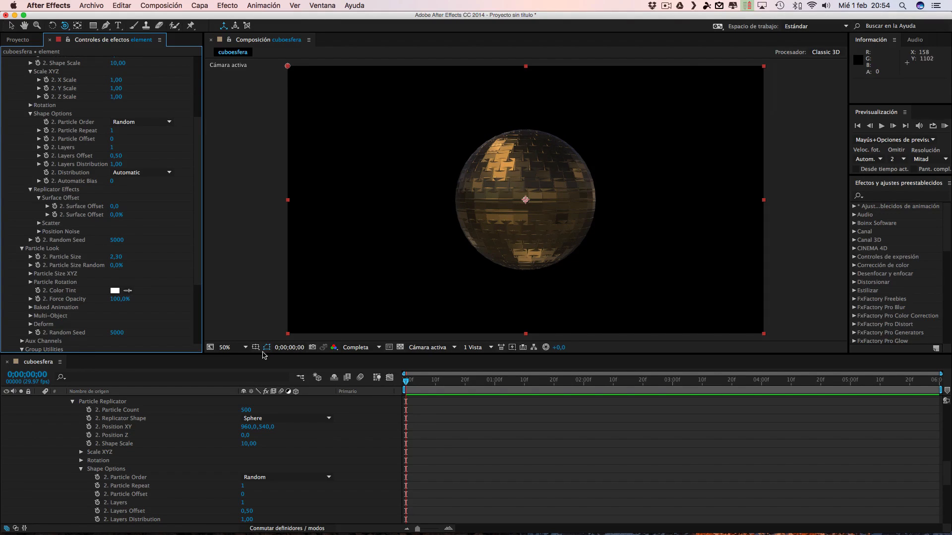
# Magnify the composition view to 100% and fine-tune the Group 2 Particle Size to 2.20.
pyautogui.click(227, 347)
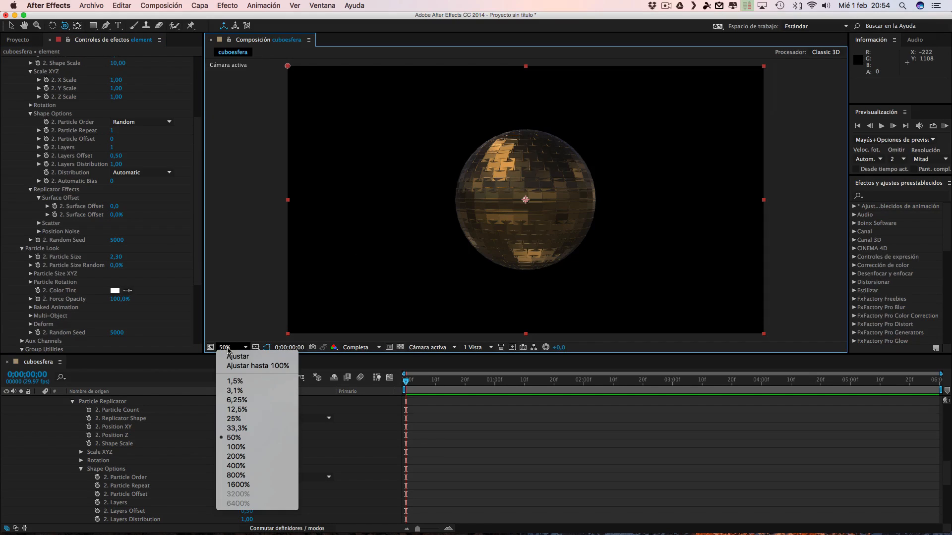
pyautogui.click(364, 272)
pyautogui.scroll(-2, 378, 276)
pyautogui.scroll(4, 377, 276)
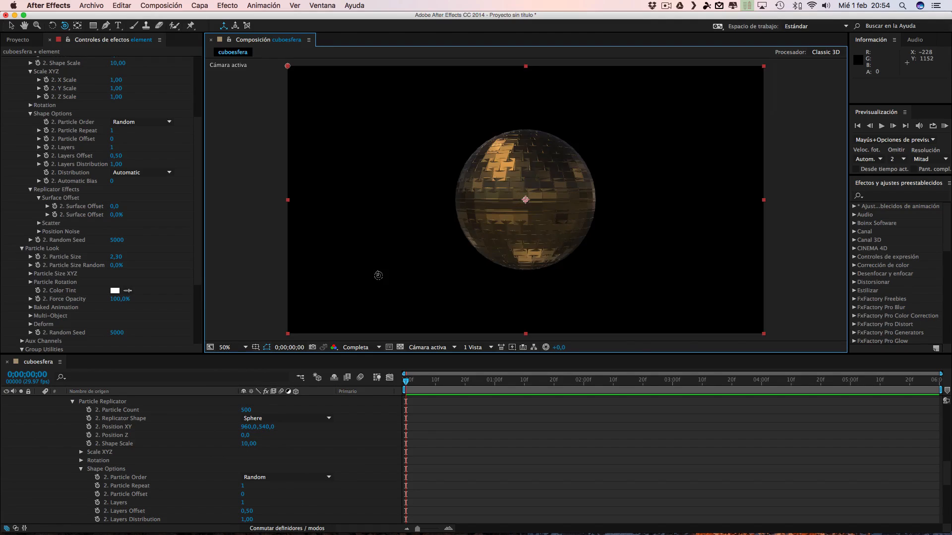
pyautogui.scroll(-1, 378, 275)
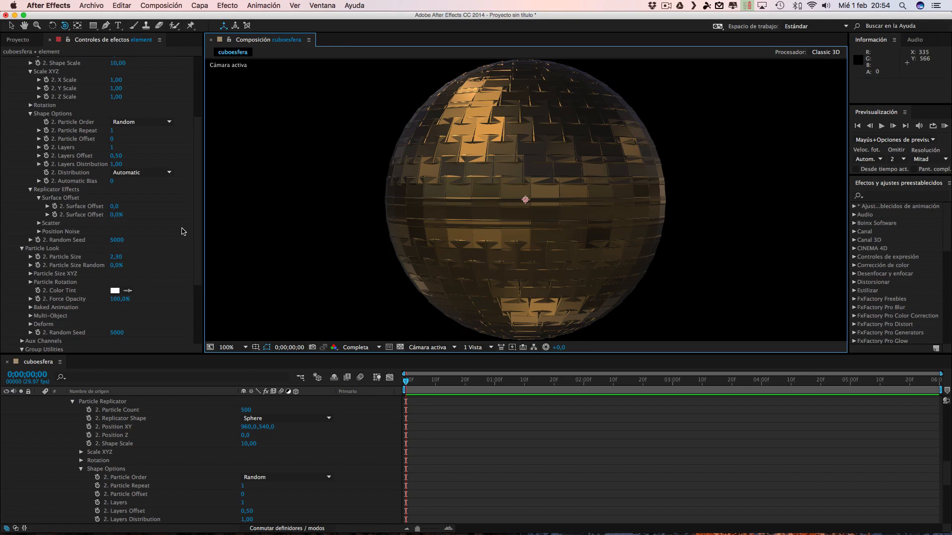
pyautogui.moveTo(118, 256); pyautogui.dragTo(113, 256)
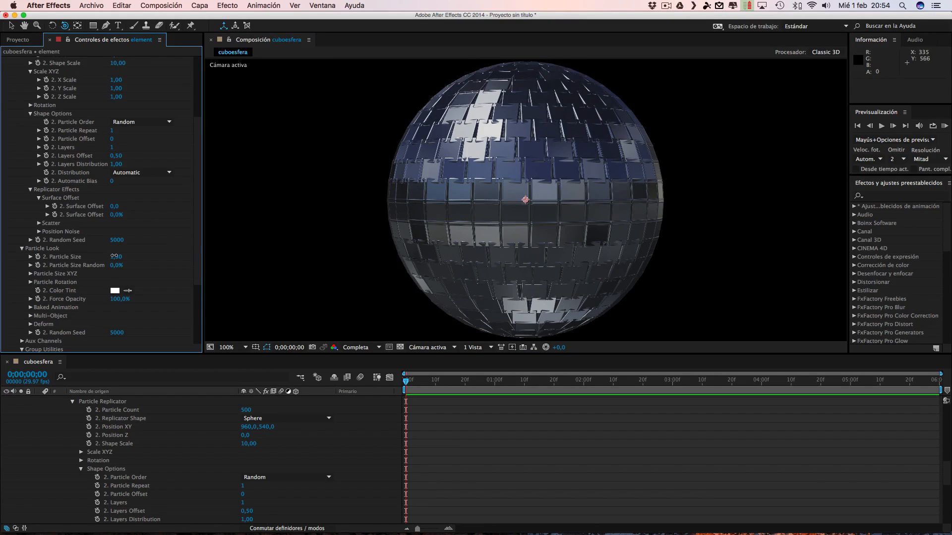
pyautogui.moveTo(114, 256); pyautogui.dragTo(115, 256)
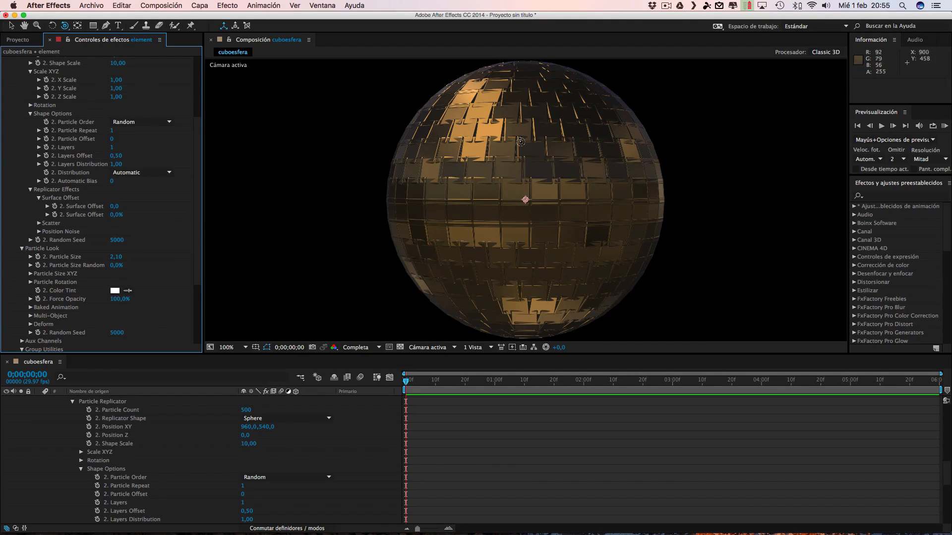
pyautogui.moveTo(121, 261); pyautogui.dragTo(110, 256)
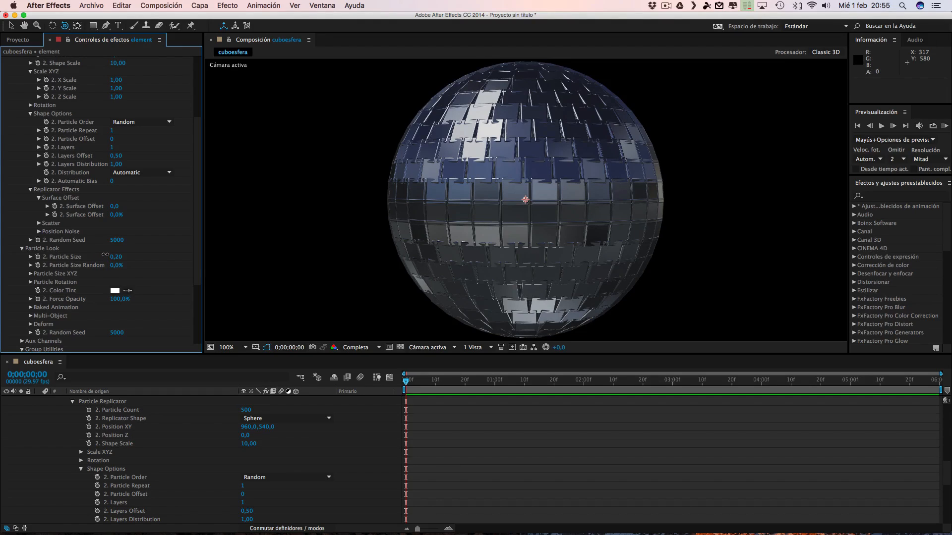
pyautogui.moveTo(118, 256); pyautogui.dragTo(114, 256)
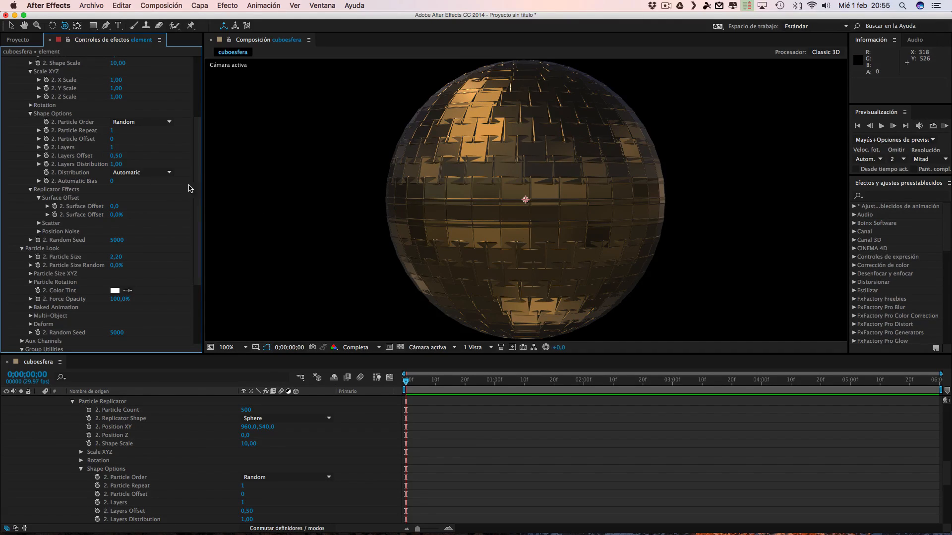
# Enable the Animation Engine from Group 1 to Group 2 with the Directional type, and set Animation to 44%.
pyautogui.scroll(5, 139, 117)
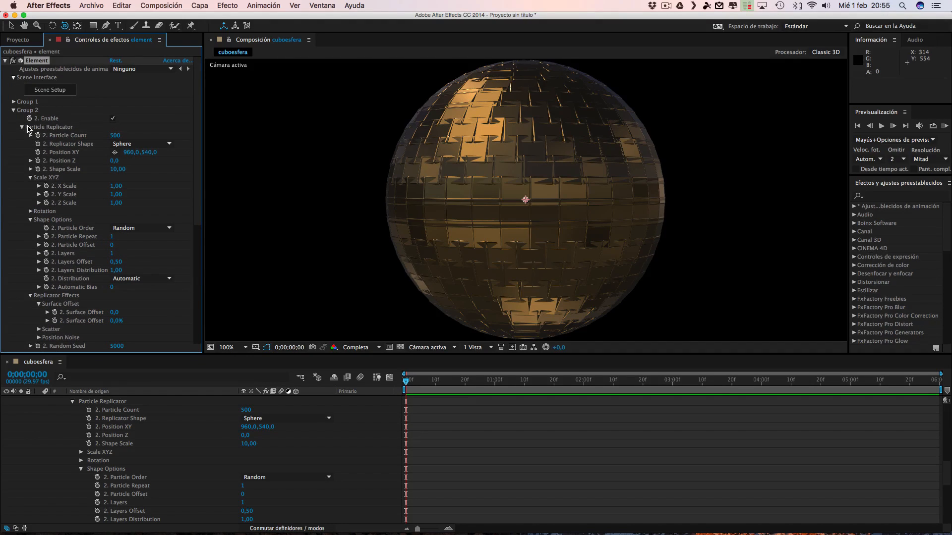
pyautogui.click(22, 127)
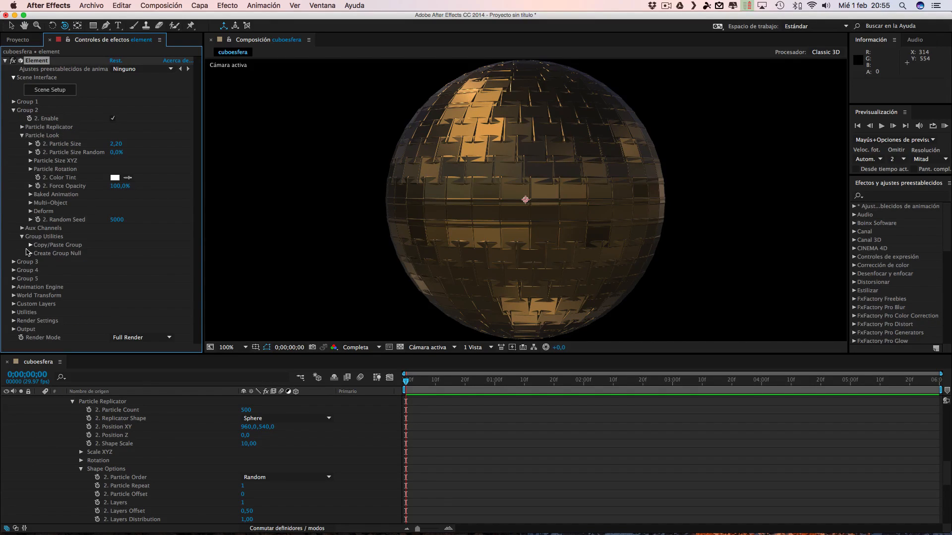
pyautogui.click(13, 110)
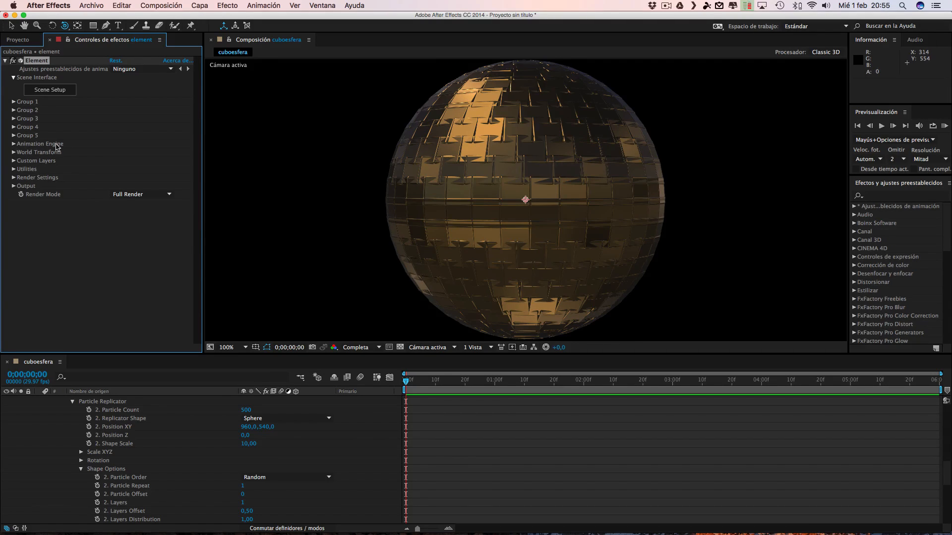
pyautogui.click(13, 145)
pyautogui.click(113, 153)
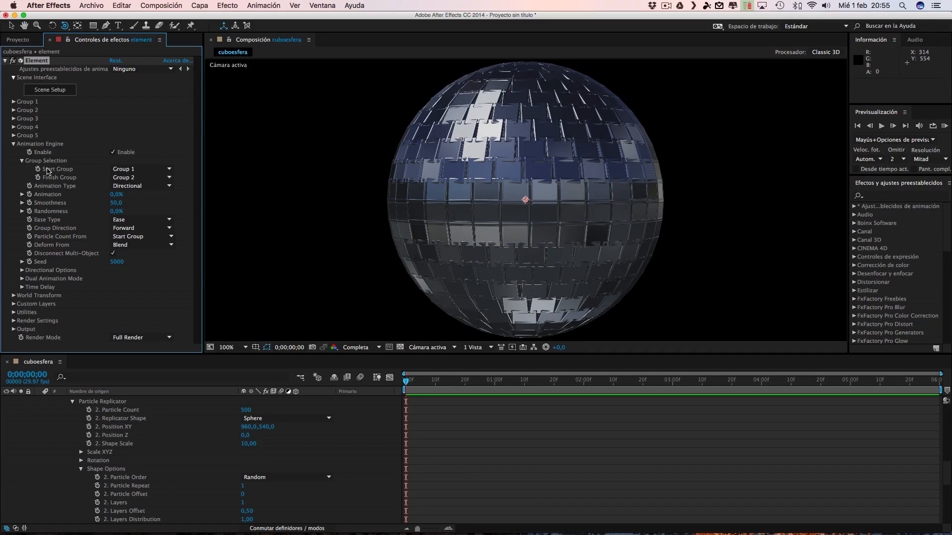
pyautogui.click(139, 187)
pyautogui.click(140, 187)
pyautogui.moveTo(117, 194)
pyautogui.mouseDown()
pyautogui.moveTo(156, 193)
pyautogui.moveTo(113, 194)
pyautogui.moveTo(132, 194)
pyautogui.mouseUp()
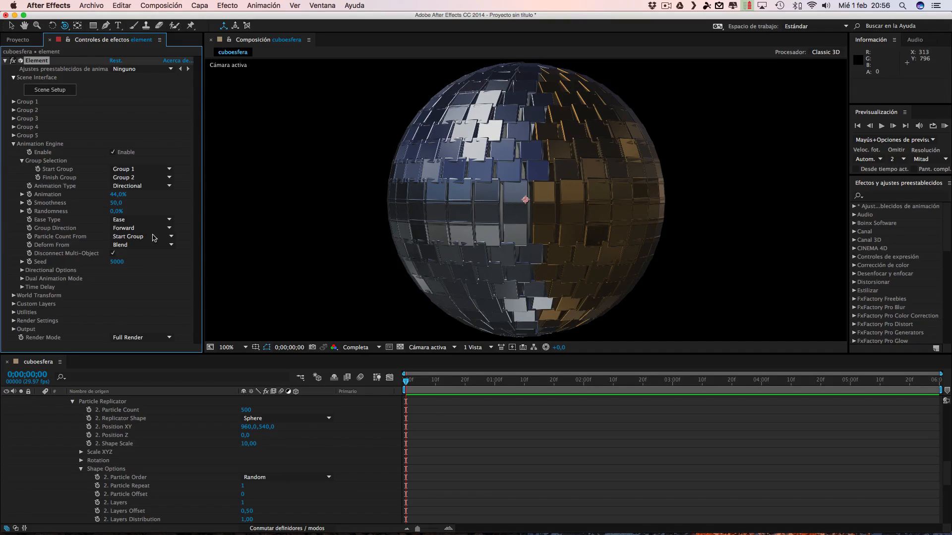
# Try shrinking the Group 1 sphere by lowering its Shape Scale to 4.70 in the Particle Replicator.
pyautogui.click(14, 102)
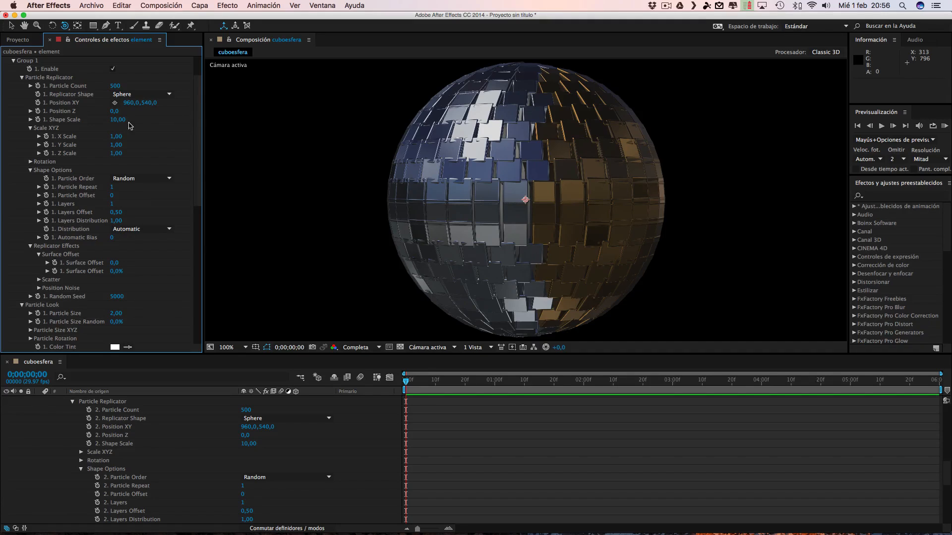
pyautogui.moveTo(119, 120)
pyautogui.mouseDown()
pyautogui.moveTo(130, 119)
pyautogui.moveTo(116, 119)
pyautogui.mouseUp()
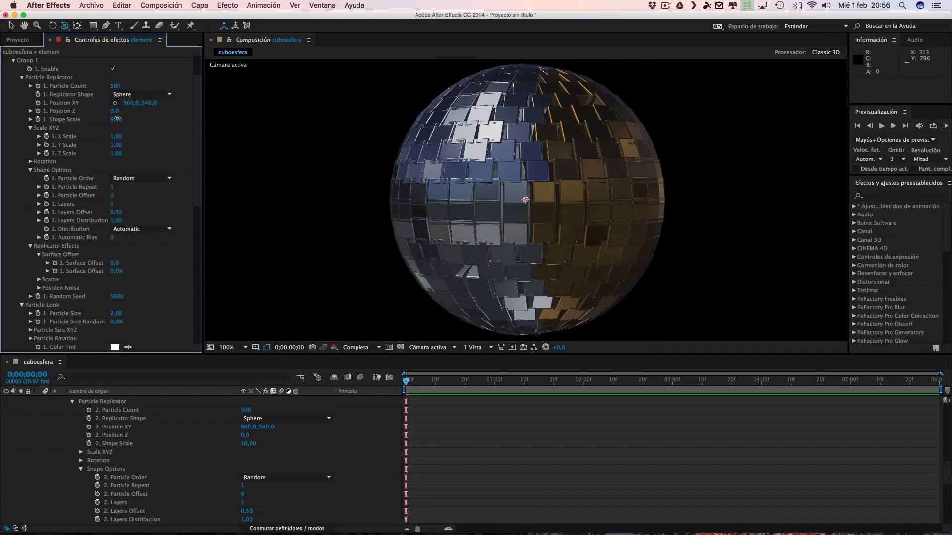
pyautogui.moveTo(198, 128); pyautogui.dragTo(200, 204)
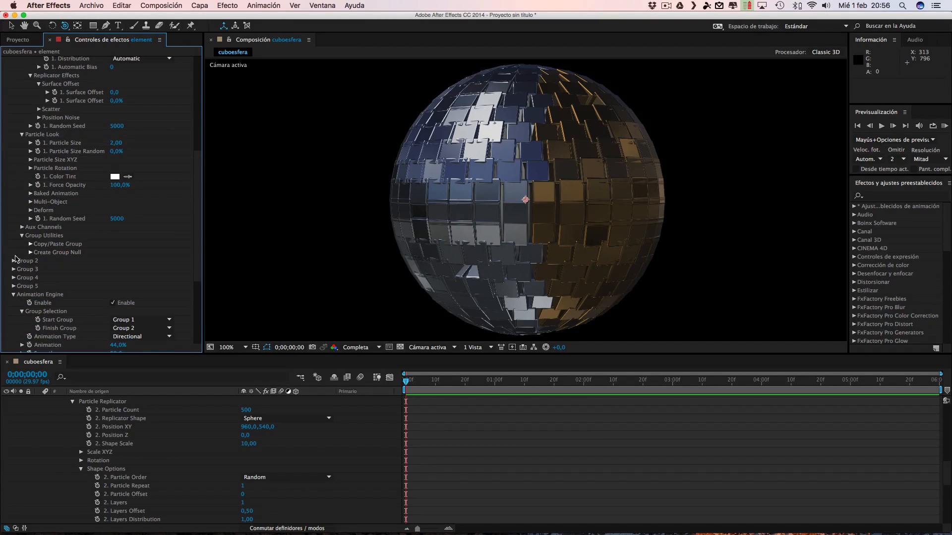
pyautogui.click(14, 261)
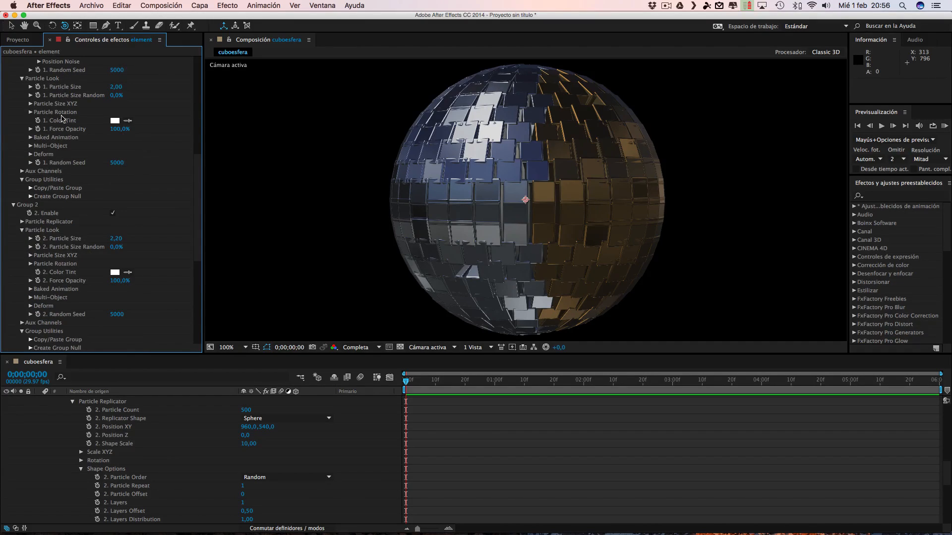
pyautogui.moveTo(199, 191); pyautogui.dragTo(207, 102)
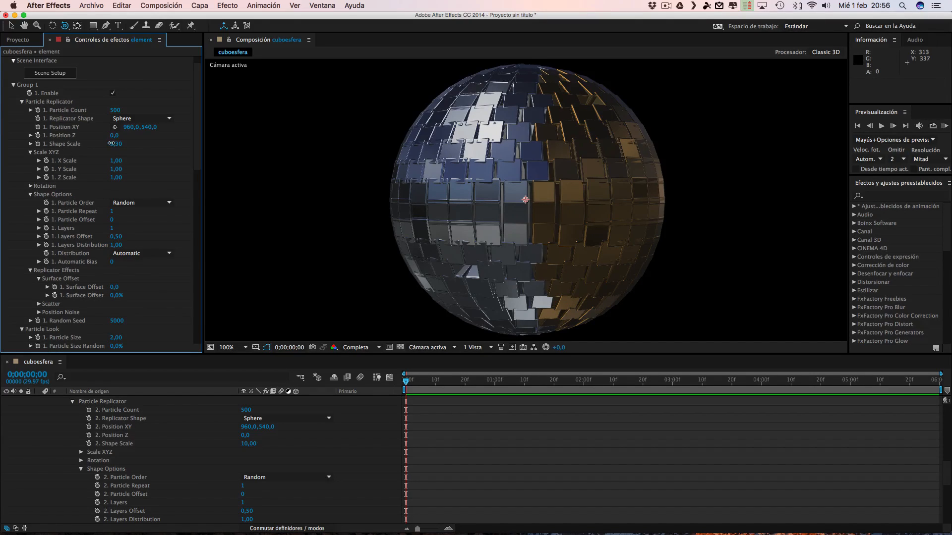
pyautogui.moveTo(109, 143); pyautogui.dragTo(89, 143)
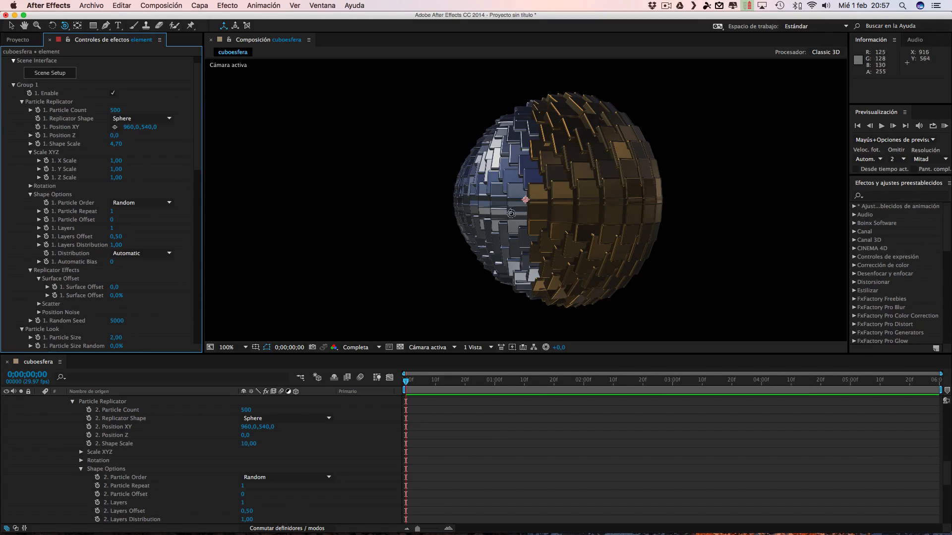
# Set the Group 1 Shape Scale to 9.40 in the Particle Replicator.
pyautogui.moveTo(197, 134)
pyautogui.mouseDown()
pyautogui.moveTo(208, 184)
pyautogui.moveTo(208, 128)
pyautogui.mouseUp()
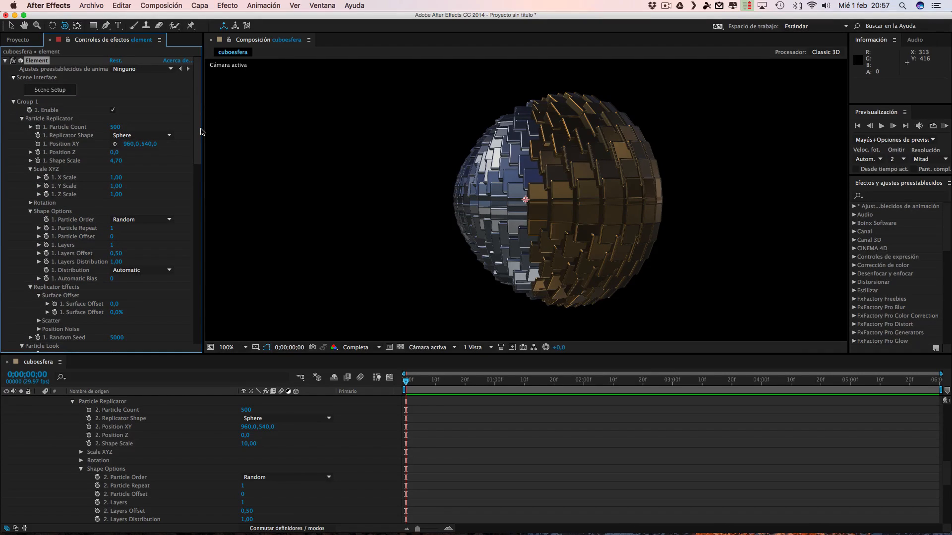
pyautogui.scroll(-2, 199, 149)
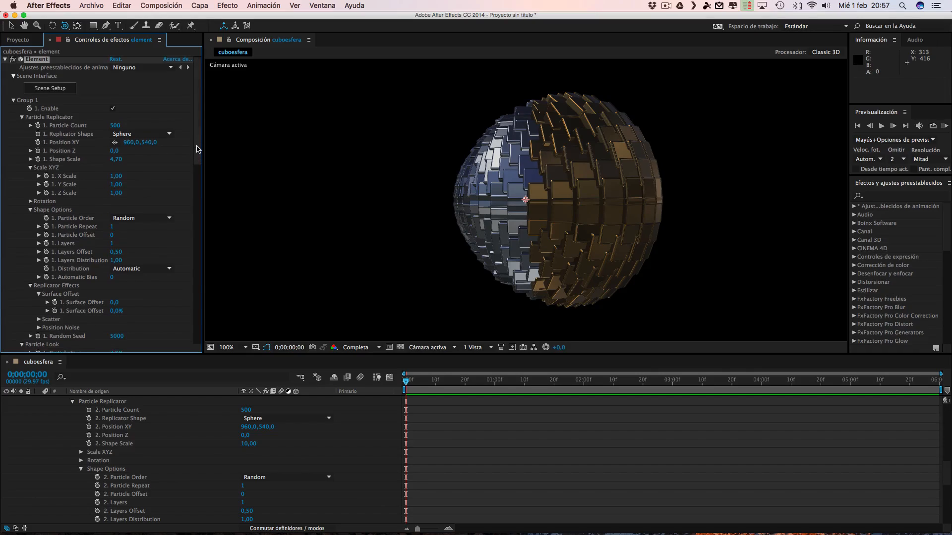
pyautogui.moveTo(408, 384)
pyautogui.mouseDown()
pyautogui.moveTo(427, 384)
pyautogui.moveTo(402, 383)
pyautogui.mouseUp()
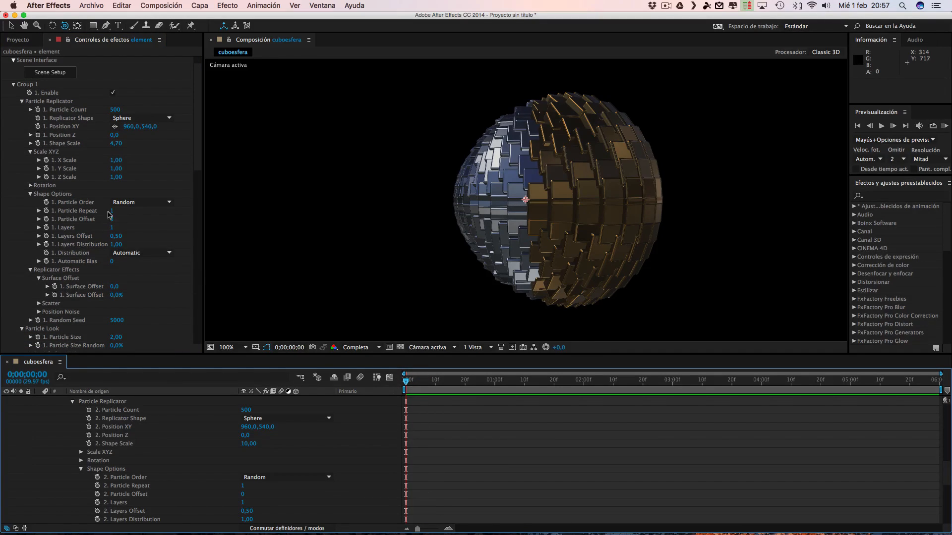
pyautogui.moveTo(196, 152)
pyautogui.mouseDown()
pyautogui.moveTo(203, 180)
pyautogui.moveTo(200, 138)
pyautogui.mouseUp()
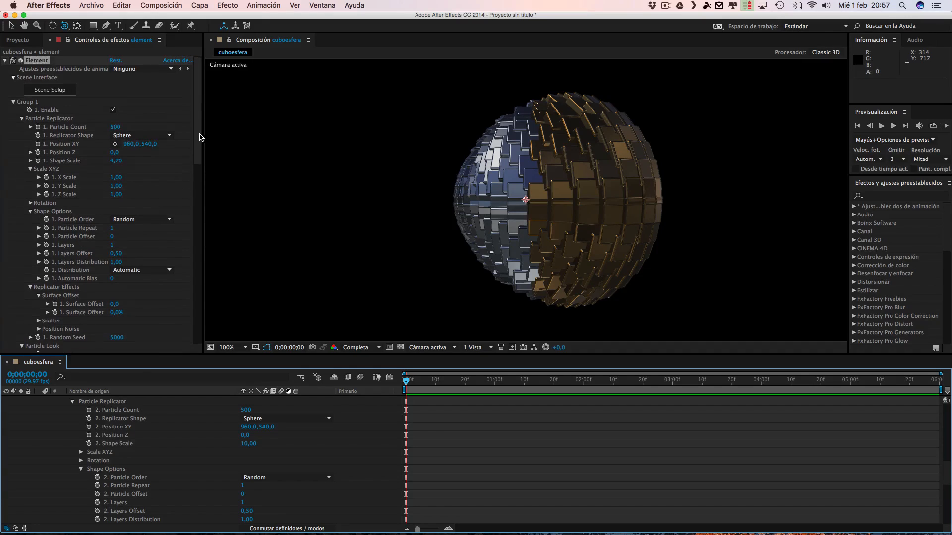
pyautogui.moveTo(126, 161)
pyautogui.mouseDown()
pyautogui.moveTo(117, 159)
pyautogui.moveTo(141, 160)
pyautogui.mouseUp()
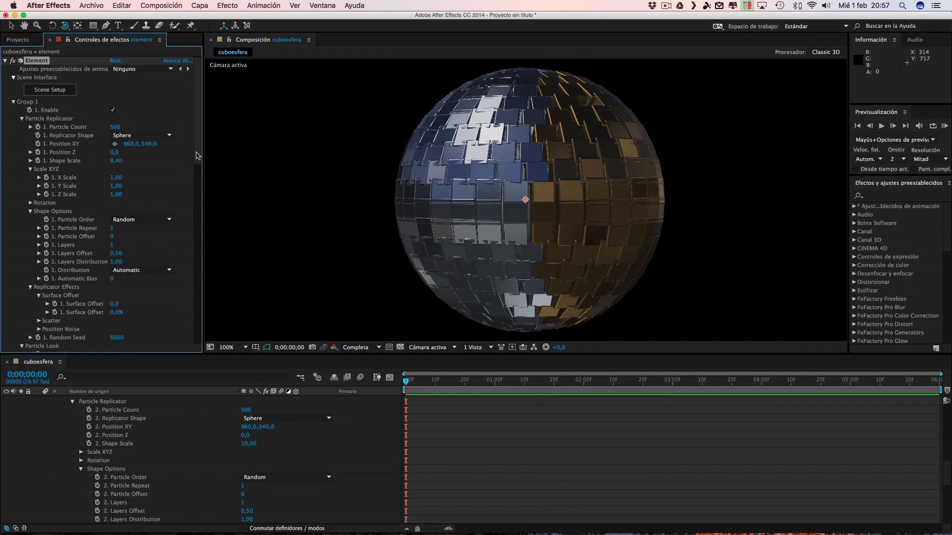
pyautogui.moveTo(197, 156); pyautogui.dragTo(199, 269)
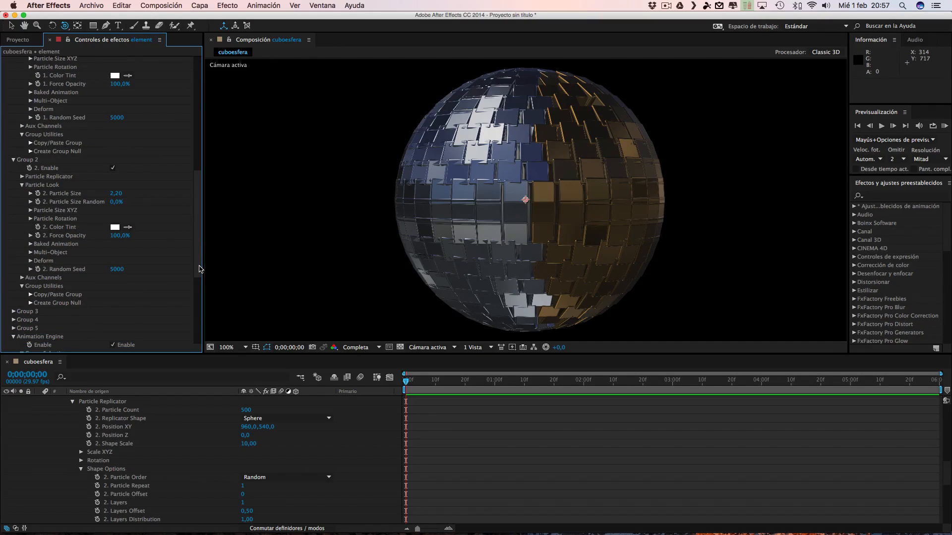
# Try shrinking the Group 2 sphere by lowering its Shape Scale to 3.20 in the Particle Replicator, and orbit the camera to inspect it.
pyautogui.click(22, 177)
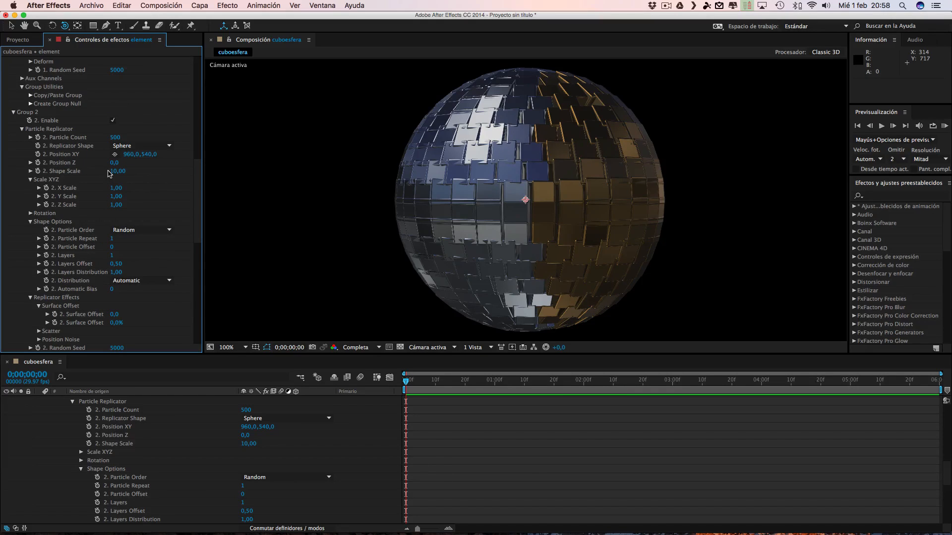
pyautogui.moveTo(118, 171); pyautogui.dragTo(88, 168)
pyautogui.moveTo(353, 229); pyautogui.dragTo(320, 223)
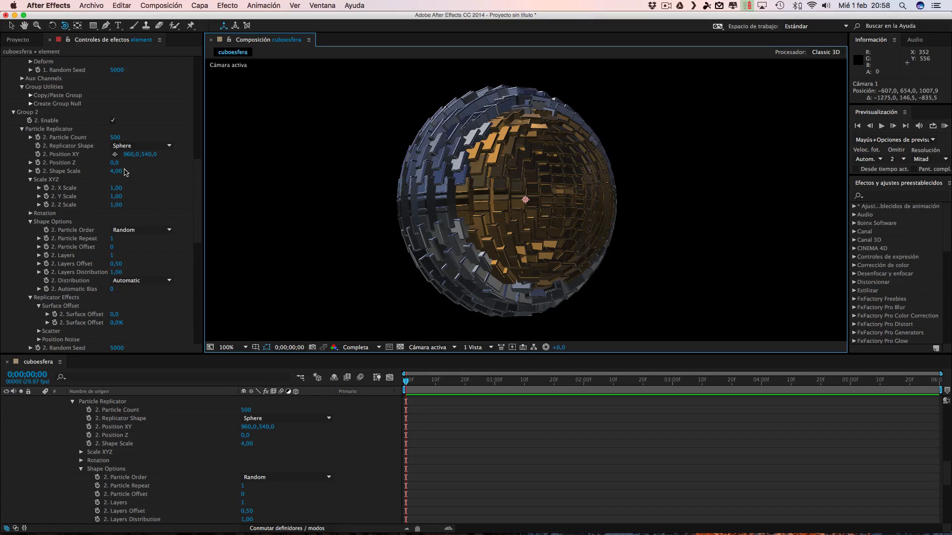
pyautogui.moveTo(116, 172); pyautogui.dragTo(110, 169)
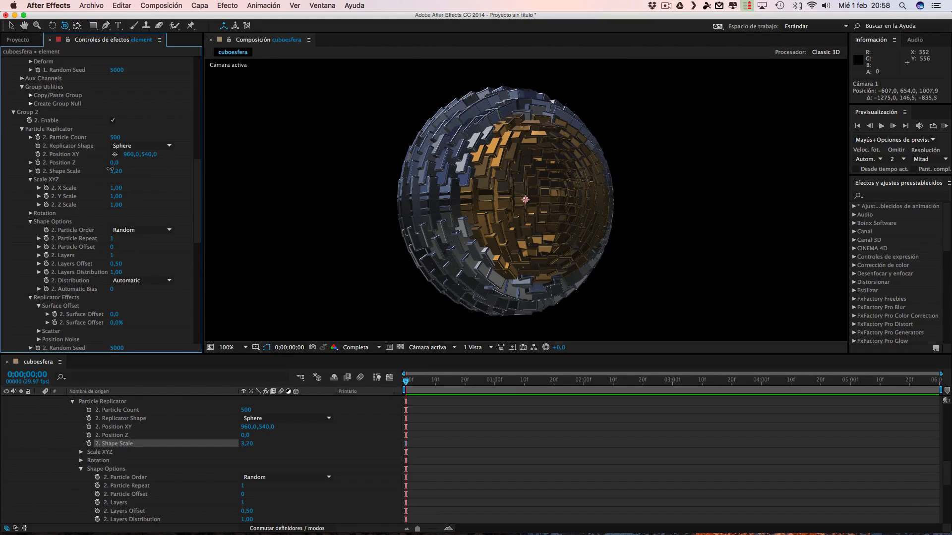
pyautogui.moveTo(551, 261)
pyautogui.mouseDown()
pyautogui.moveTo(499, 268)
pyautogui.moveTo(541, 270)
pyautogui.mouseUp()
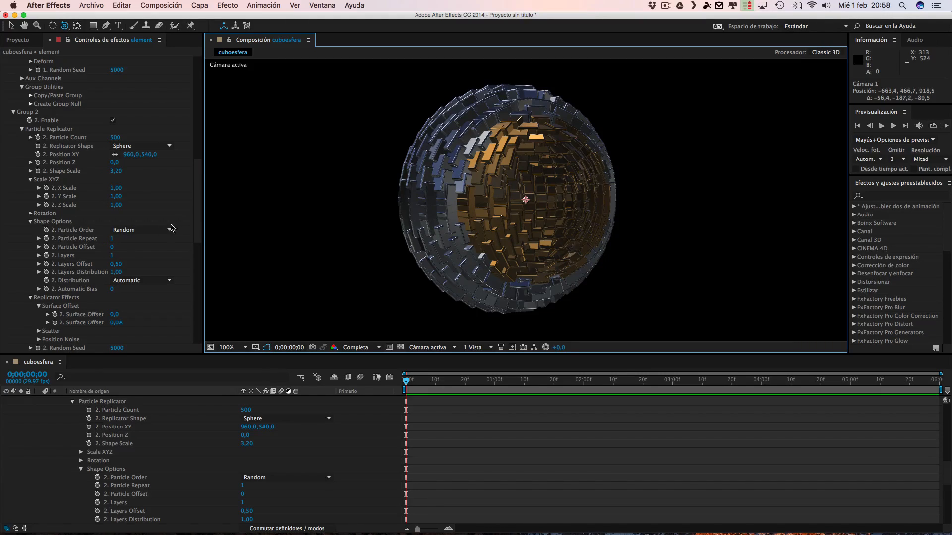
# Lower the Group 2 Particle Size to 0.70 and raise the Animation Engine's Animation value to 100%.
pyautogui.scroll(-5, 200, 220)
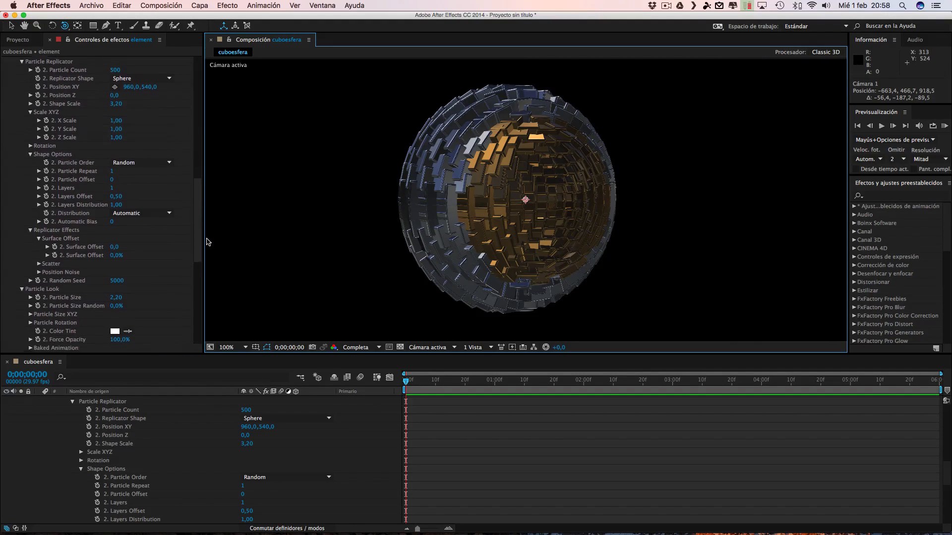
pyautogui.scroll(-1, 148, 258)
pyautogui.moveTo(118, 282); pyautogui.dragTo(110, 279)
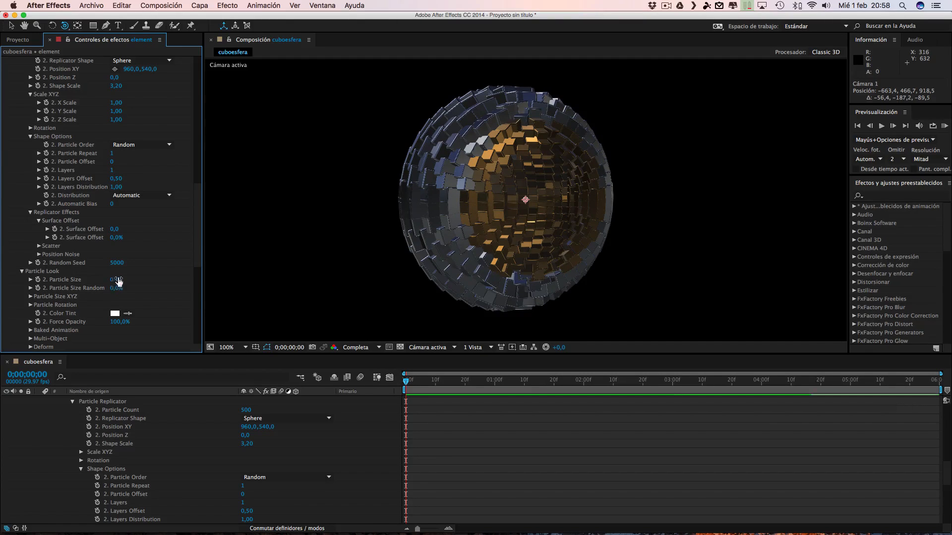
pyautogui.moveTo(200, 242); pyautogui.dragTo(207, 290)
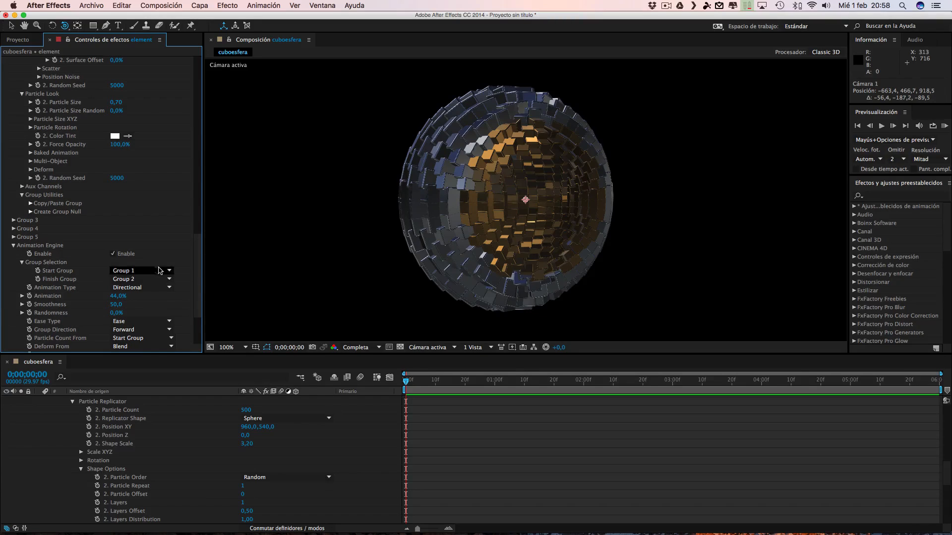
pyautogui.moveTo(112, 296); pyautogui.dragTo(140, 296)
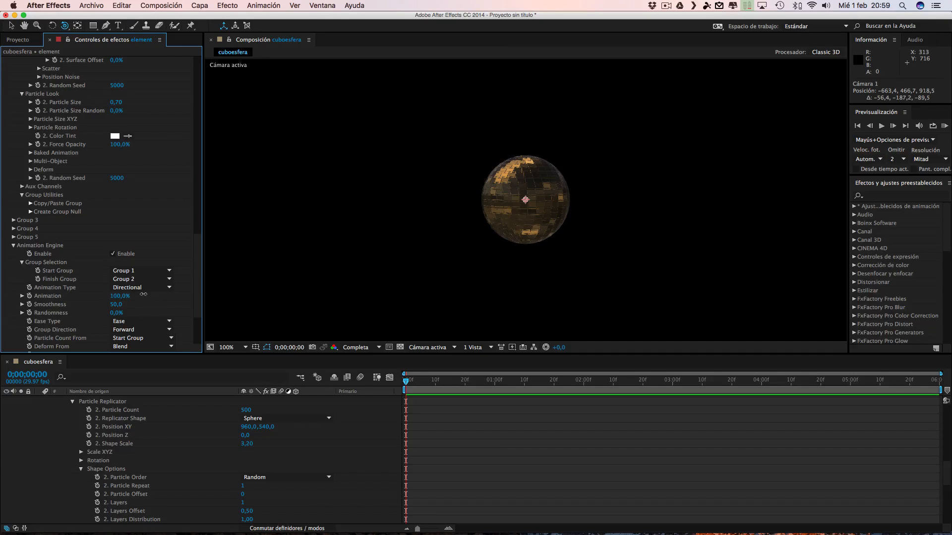
# Set the Group 2 Shape Scale to 4.30 and its Particle Size to 0.90.
pyautogui.moveTo(198, 274); pyautogui.dragTo(208, 198)
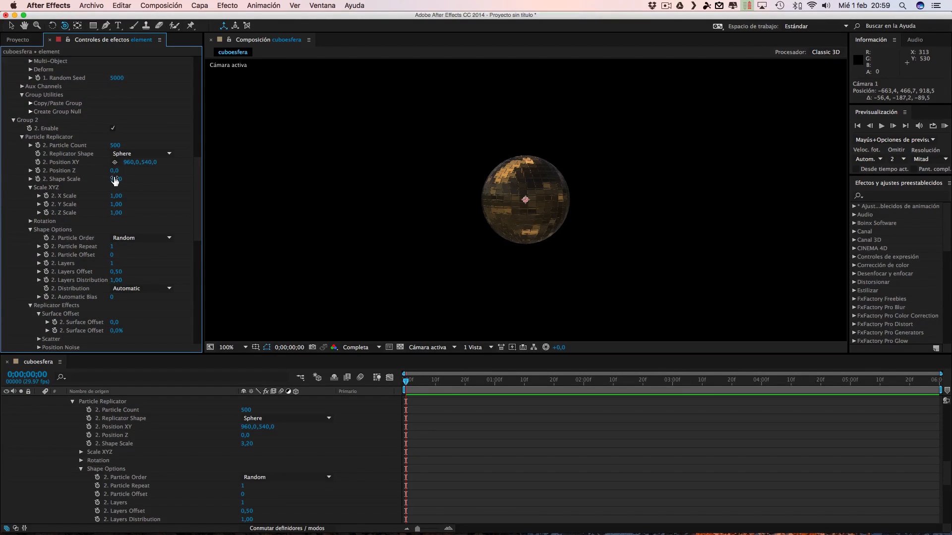
pyautogui.moveTo(115, 180); pyautogui.dragTo(119, 179)
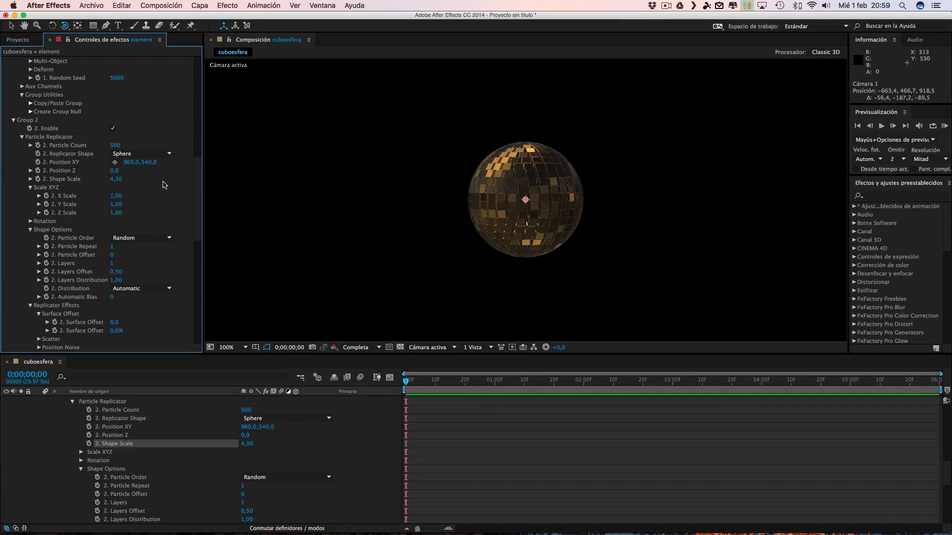
pyautogui.moveTo(197, 188); pyautogui.dragTo(200, 224)
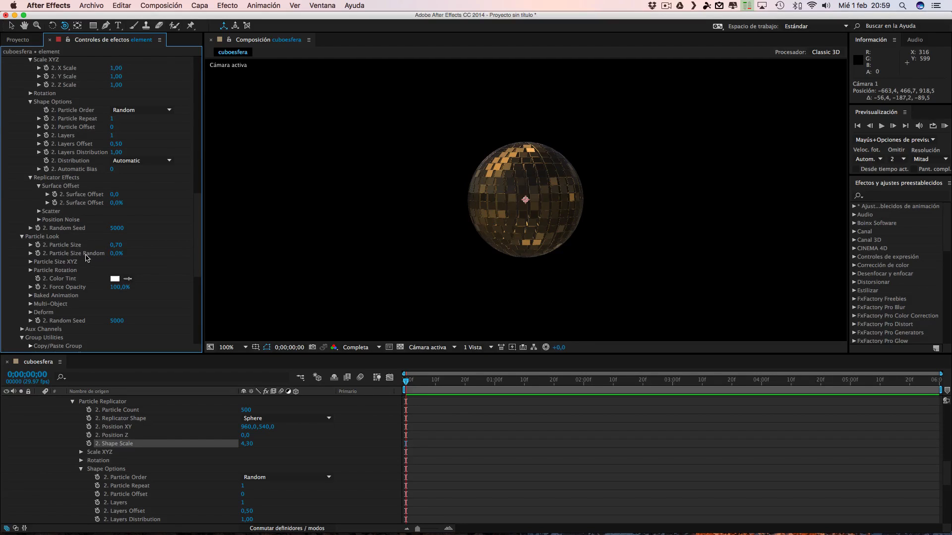
pyautogui.moveTo(116, 244); pyautogui.dragTo(117, 244)
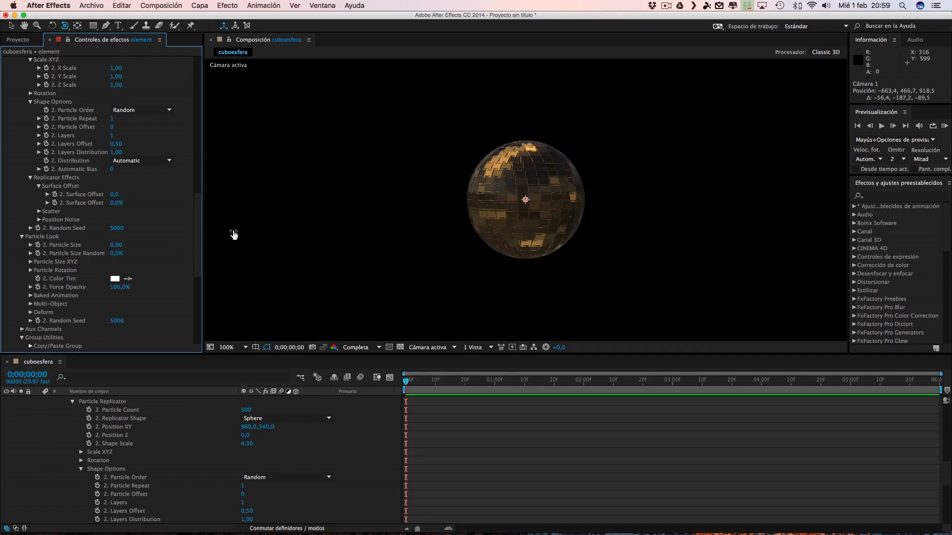
# Set Animation to 46% and reposition the camera around the partly transformed sphere by orbiting and tracking.
pyautogui.moveTo(197, 232); pyautogui.dragTo(205, 281)
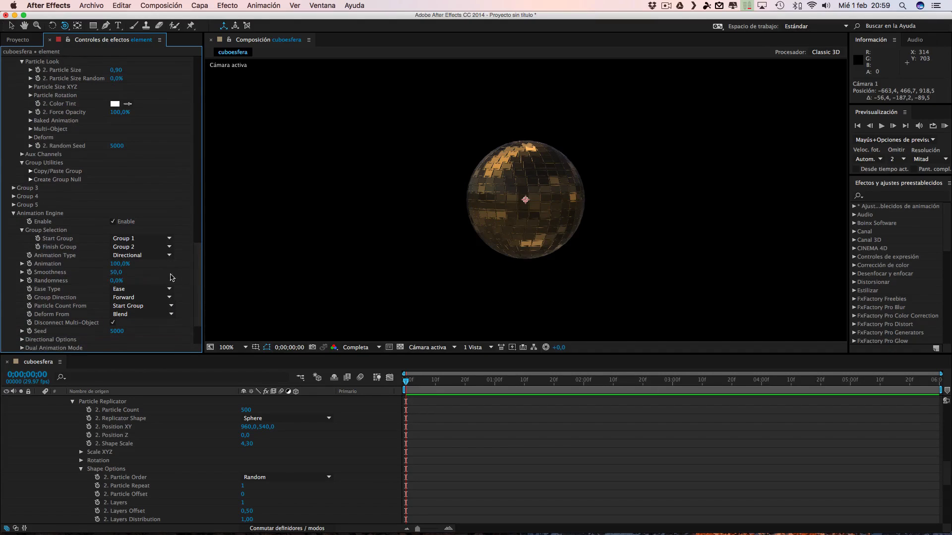
pyautogui.moveTo(109, 264); pyautogui.dragTo(83, 260)
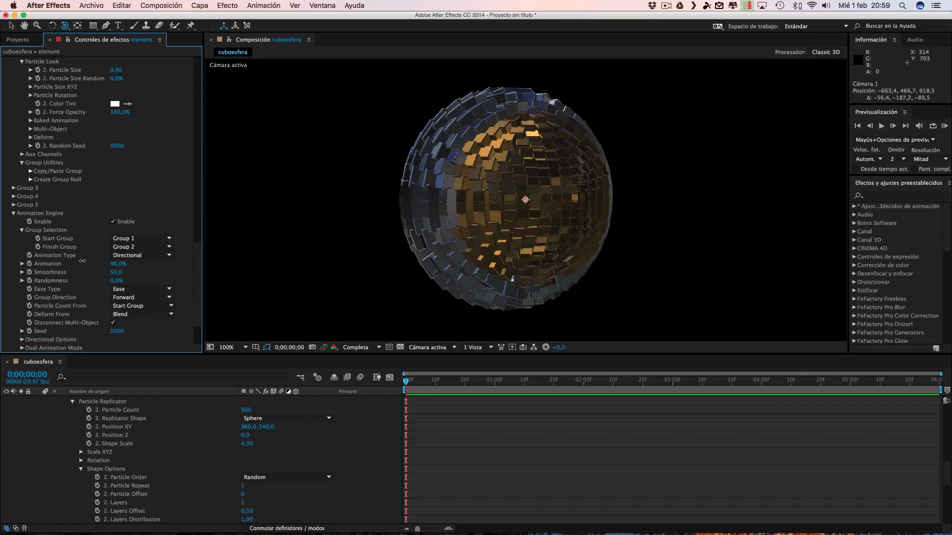
pyautogui.moveTo(626, 234); pyautogui.dragTo(429, 226)
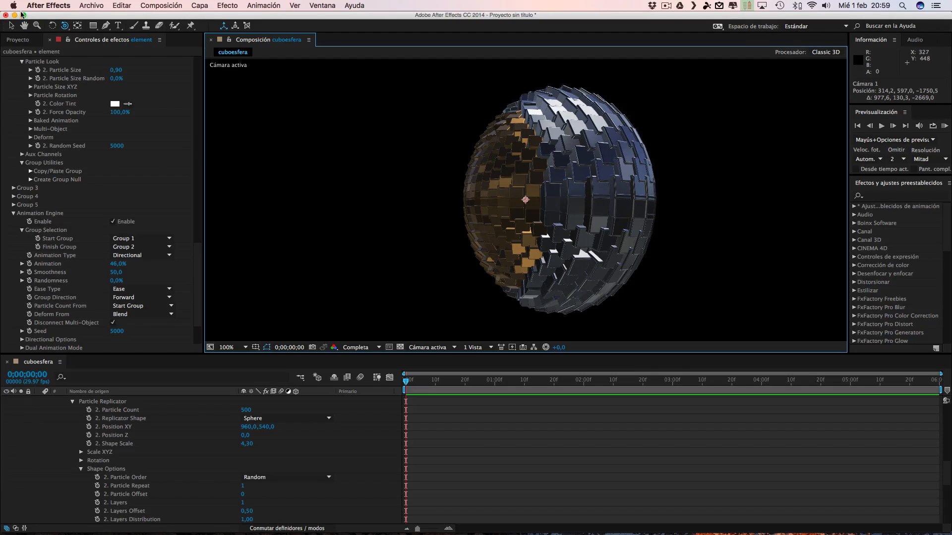
pyautogui.moveTo(70, 27); pyautogui.dragTo(163, 41)
pyautogui.moveTo(321, 102); pyautogui.dragTo(289, 97)
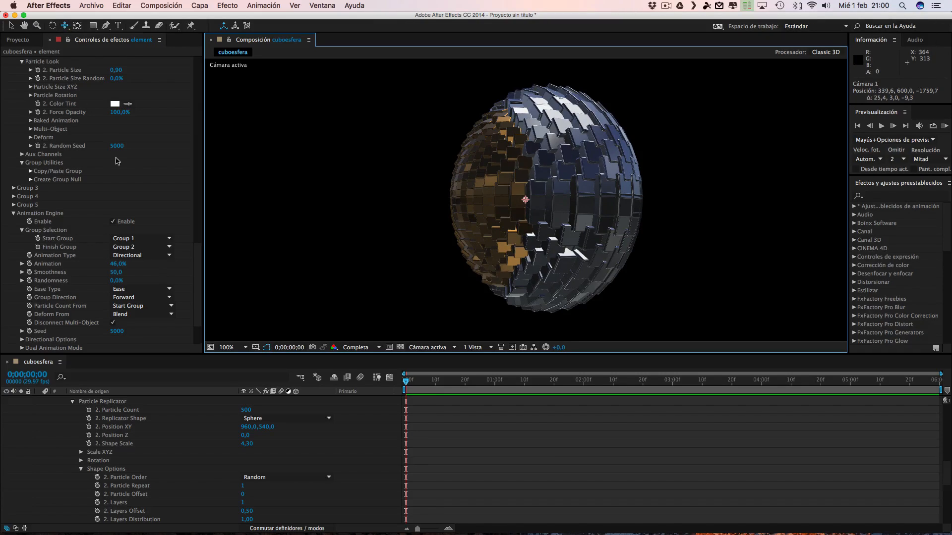
# Lower Animation to 0% and undo the stray camera adjustment.
pyautogui.moveTo(115, 268)
pyautogui.mouseDown()
pyautogui.moveTo(155, 266)
pyautogui.moveTo(95, 261)
pyautogui.moveTo(160, 265)
pyautogui.moveTo(106, 263)
pyautogui.mouseUp()
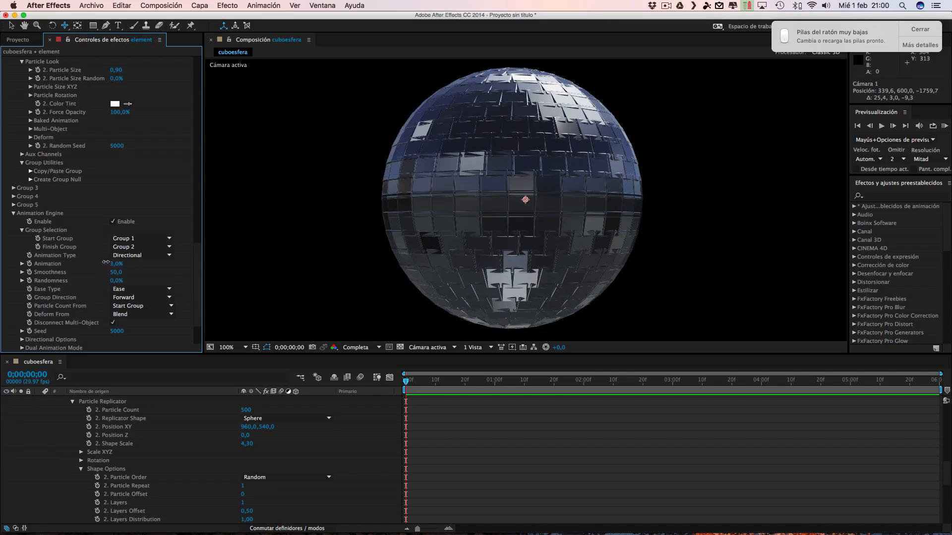
pyautogui.moveTo(408, 266)
pyautogui.mouseDown()
pyautogui.moveTo(400, 264)
pyautogui.moveTo(407, 264)
pyautogui.mouseUp()
pyautogui.press('super+z')
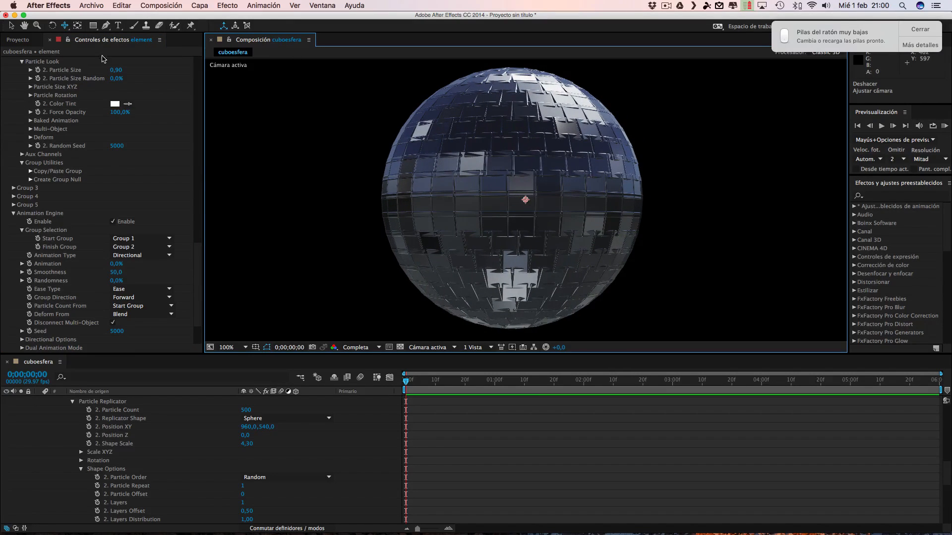
# Orbit the camera around the sphere with the Orbit Camera tool and set Animation to 38%.
pyautogui.click(64, 26)
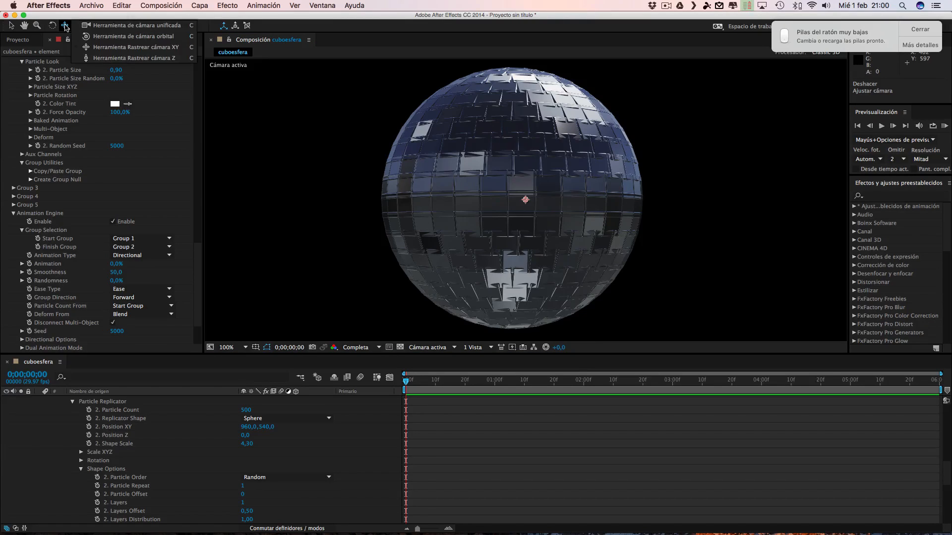
pyautogui.click(94, 36)
pyautogui.moveTo(500, 179); pyautogui.dragTo(540, 177)
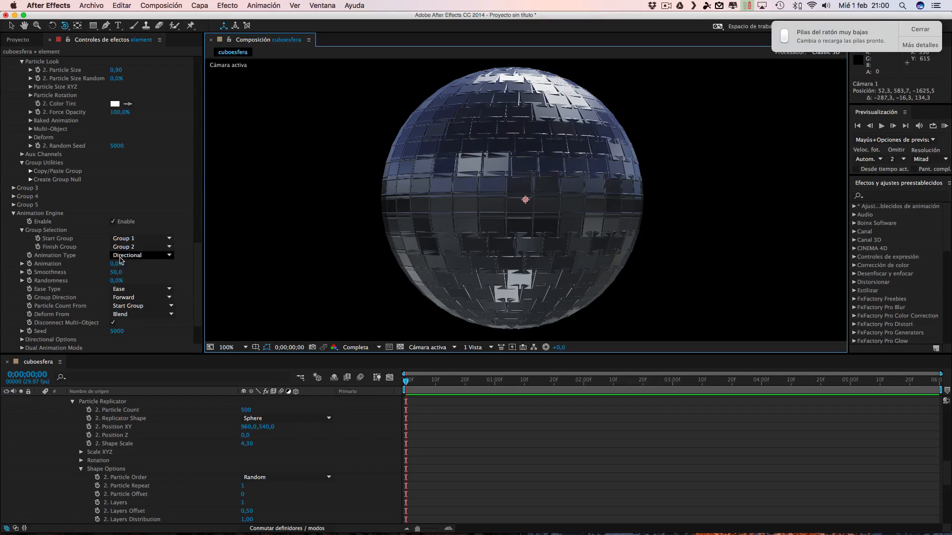
pyautogui.moveTo(115, 265); pyautogui.dragTo(140, 265)
pyautogui.moveTo(469, 191); pyautogui.dragTo(522, 194)
pyautogui.moveTo(122, 266); pyautogui.dragTo(99, 262)
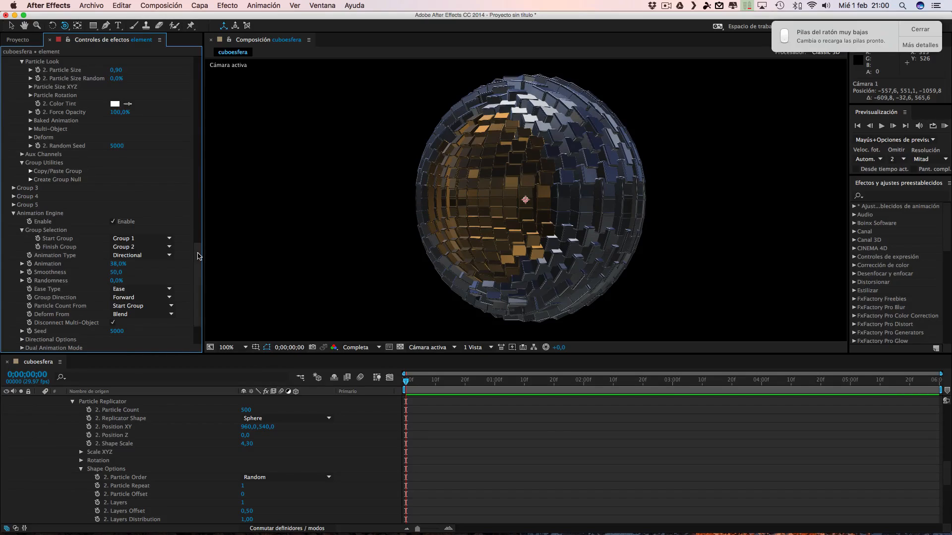
# Enable Ambient Occlusion in the Element Render Settings and set the SSAO Intensity to 5.1.
pyautogui.scroll(-5, 198, 256)
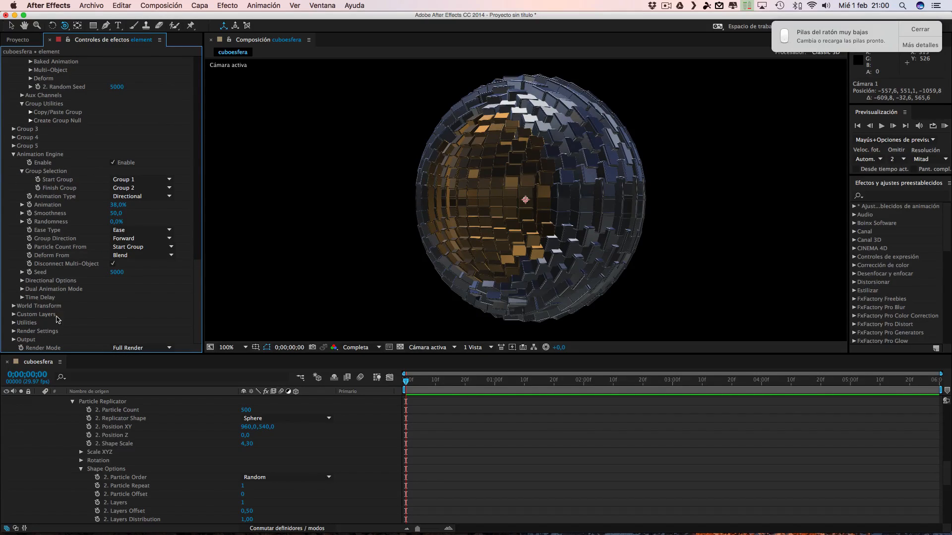
pyautogui.click(13, 331)
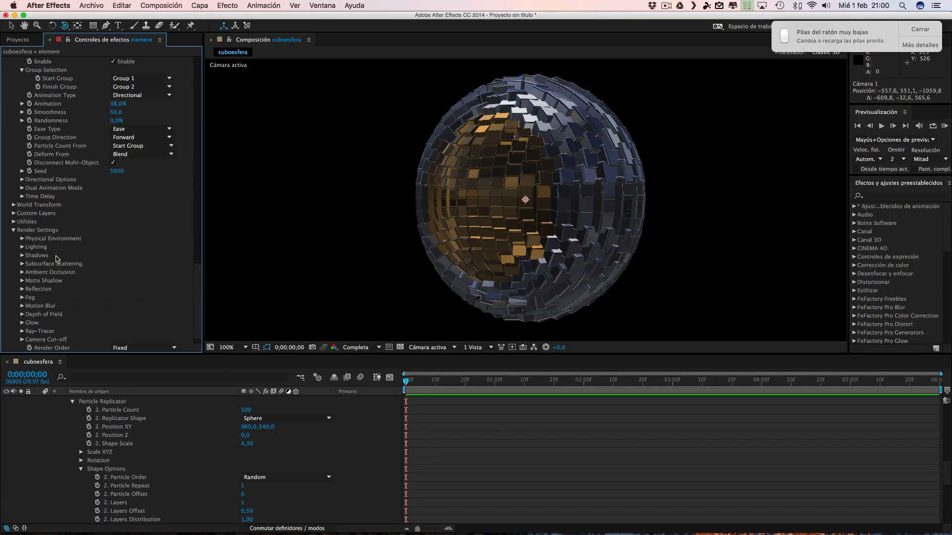
pyautogui.click(22, 272)
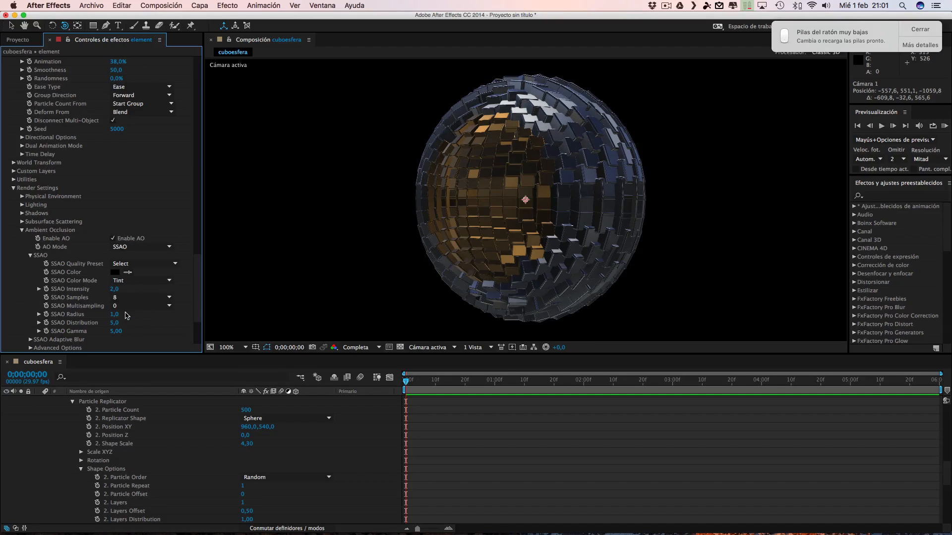
pyautogui.moveTo(126, 289); pyautogui.dragTo(130, 289)
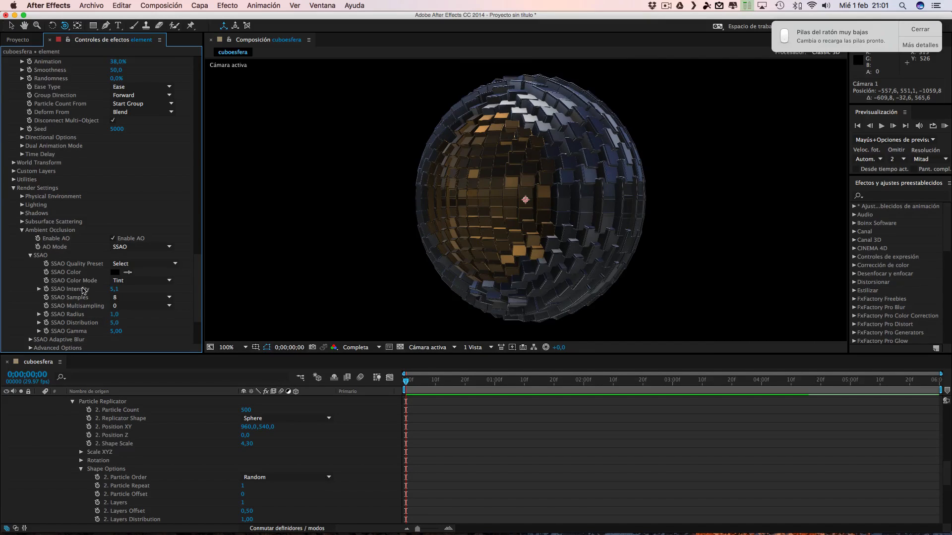
# Dismiss the mouse battery notification and expand the Custom Layers and Utilities settings of the Element effect.
pyautogui.click(22, 205)
pyautogui.click(21, 205)
pyautogui.click(919, 33)
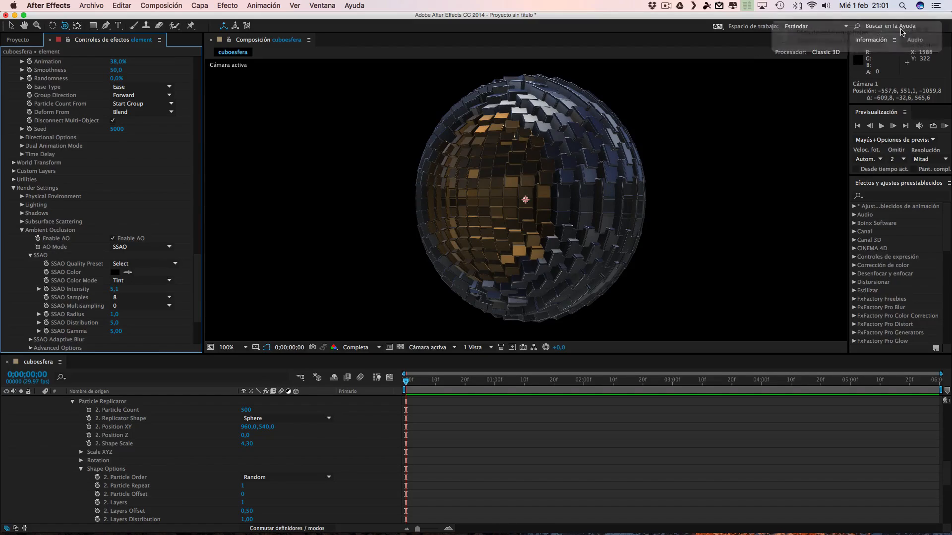
pyautogui.moveTo(201, 274); pyautogui.dragTo(202, 298)
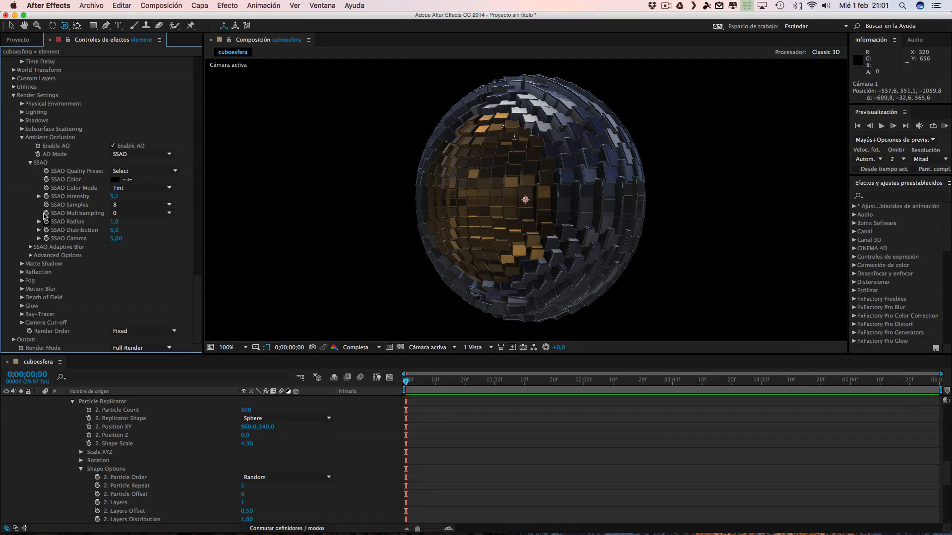
pyautogui.click(13, 79)
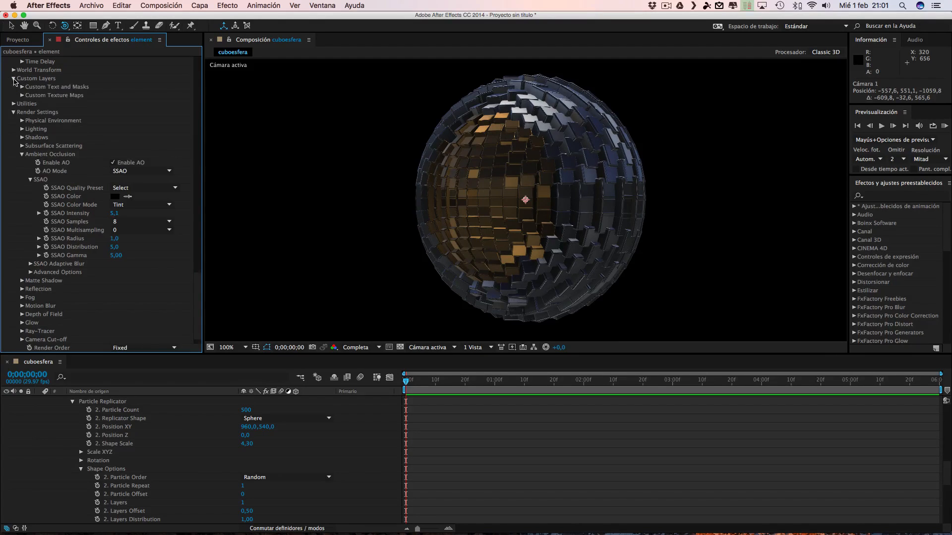
pyautogui.click(14, 105)
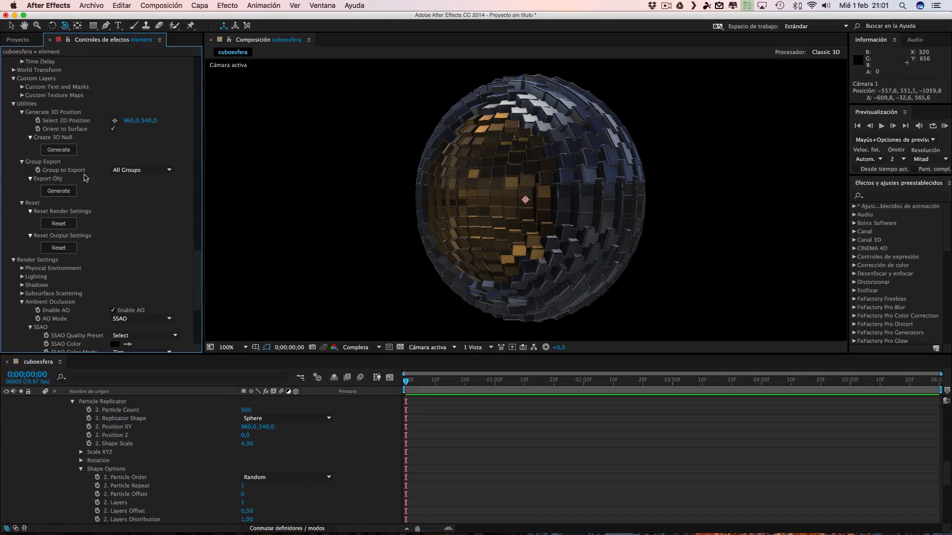
# Show the physical environment in the background and set its X Rotation to -16°.
pyautogui.click(21, 268)
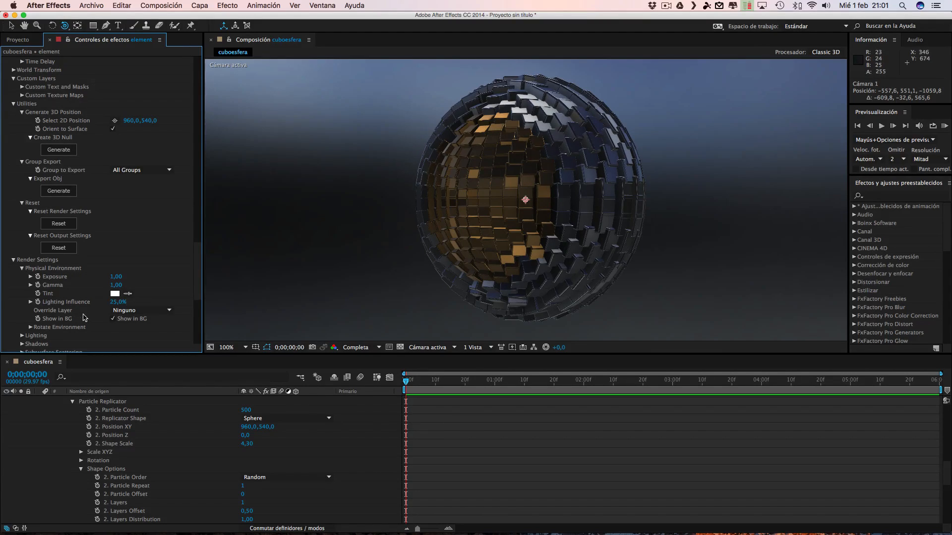
pyautogui.click(31, 328)
pyautogui.moveTo(197, 254); pyautogui.dragTo(194, 272)
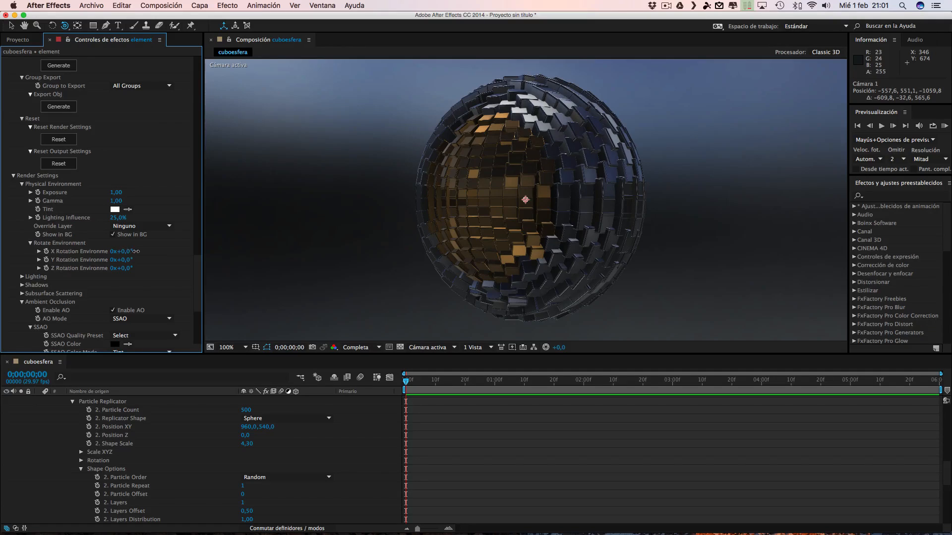
pyautogui.moveTo(135, 251)
pyautogui.mouseDown()
pyautogui.moveTo(151, 253)
pyautogui.moveTo(117, 252)
pyautogui.mouseUp()
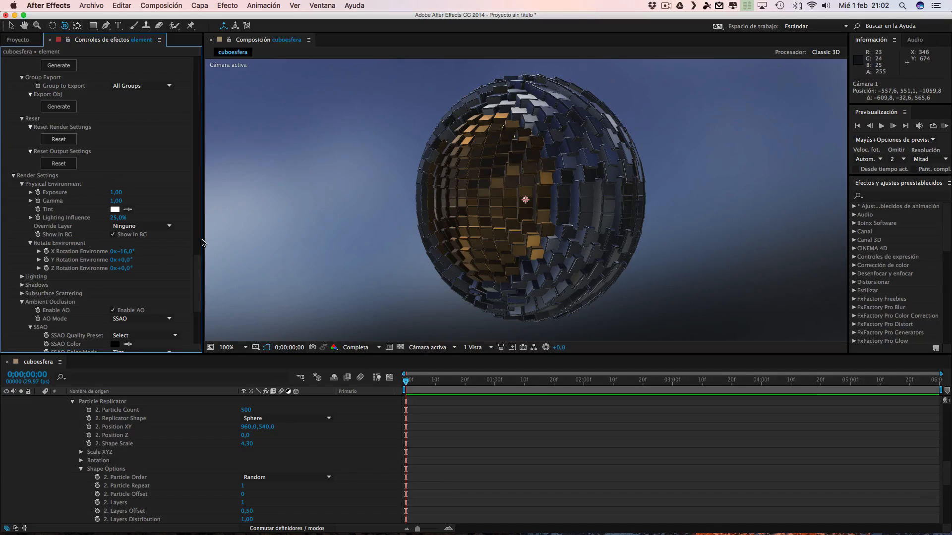
# Add a new light layer of type Paralelo to the composition, with an intensity of 180%.
pyautogui.moveTo(200, 262); pyautogui.dragTo(200, 321)
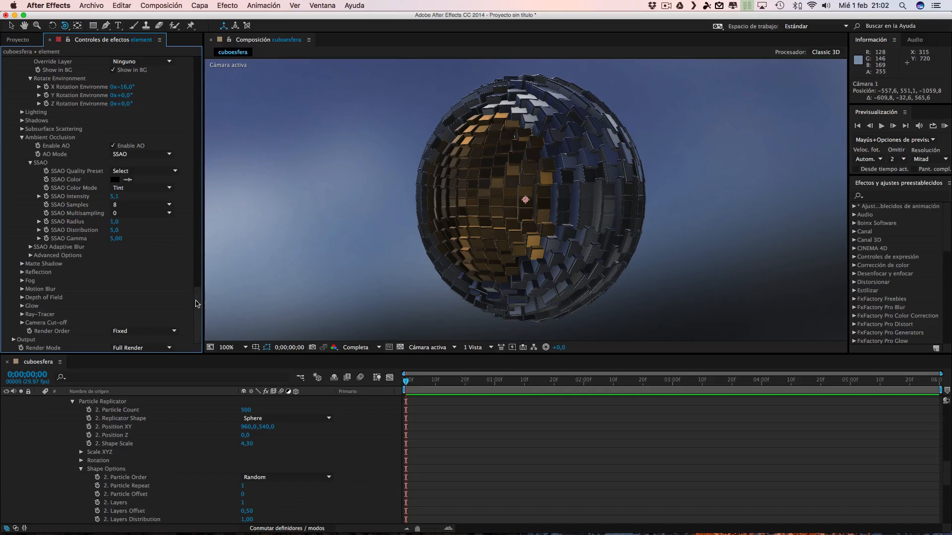
pyautogui.click(200, 6)
pyautogui.moveTo(215, 18)
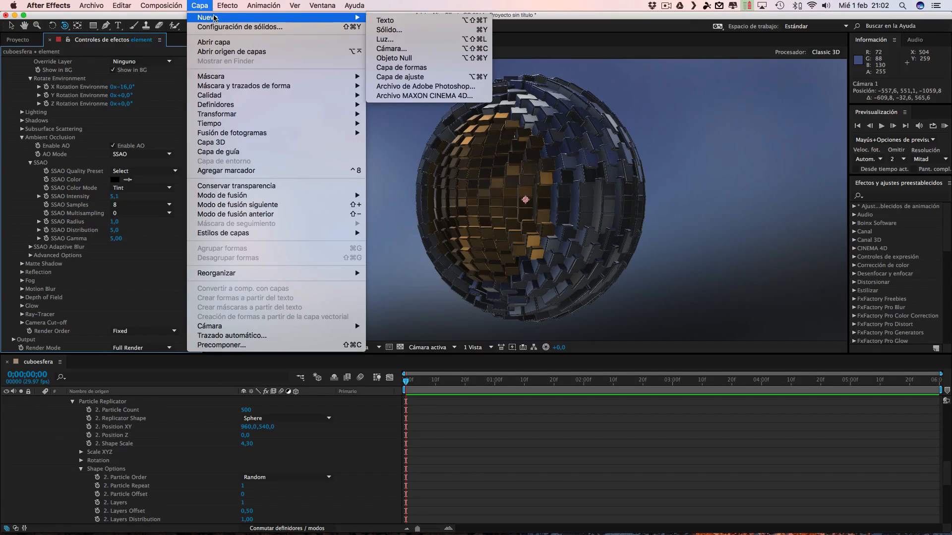
pyautogui.click(389, 41)
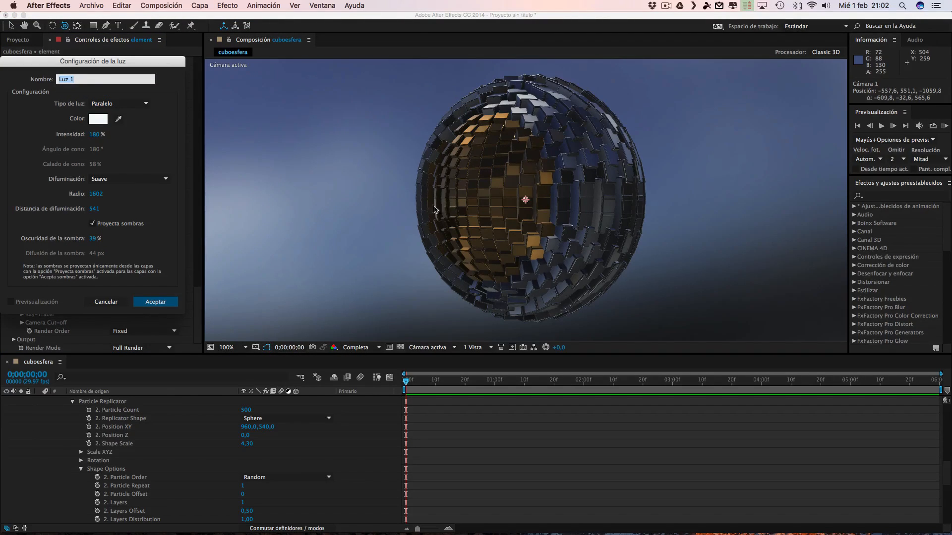
pyautogui.click(221, 7)
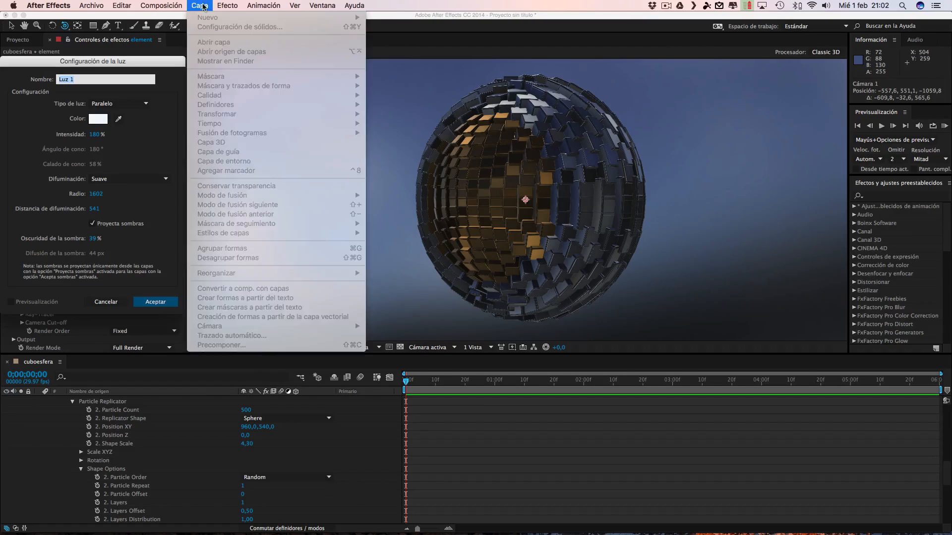
pyautogui.click(420, 109)
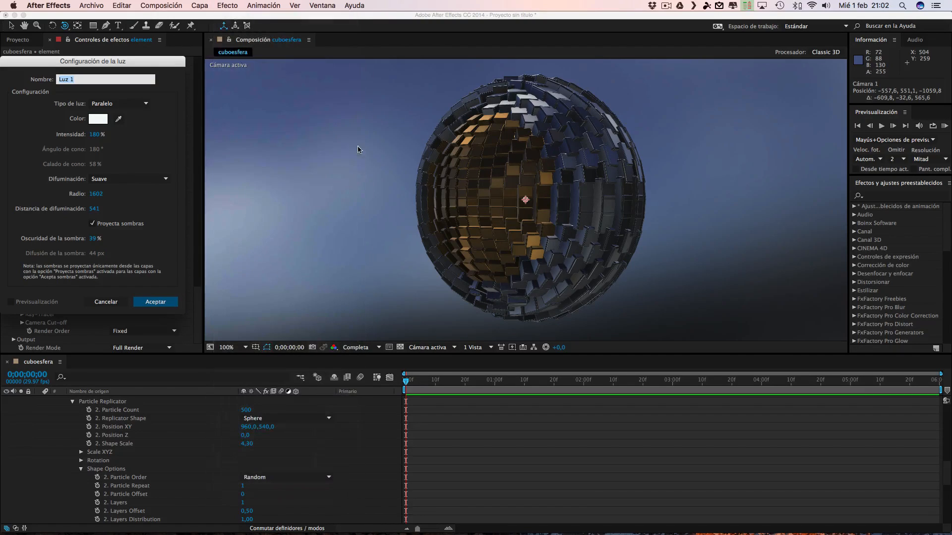
pyautogui.click(119, 103)
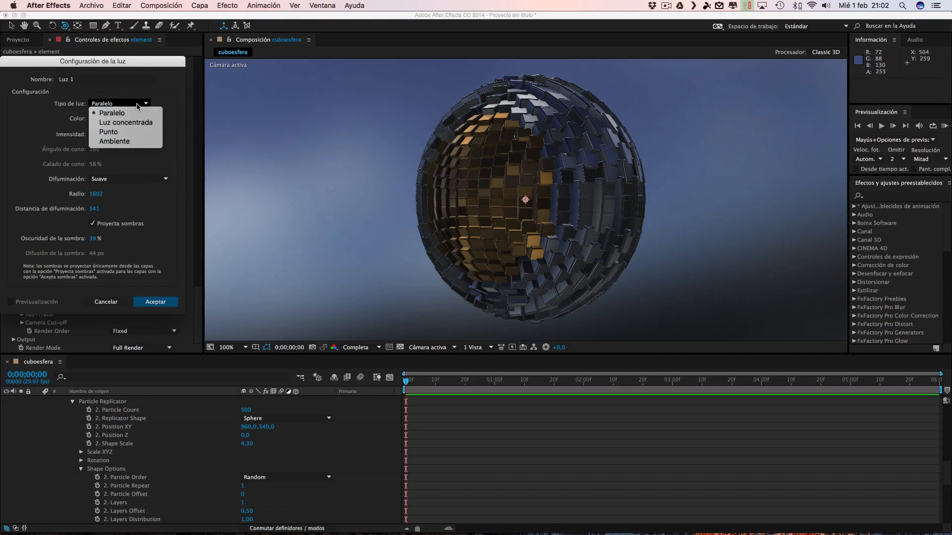
pyautogui.click(112, 113)
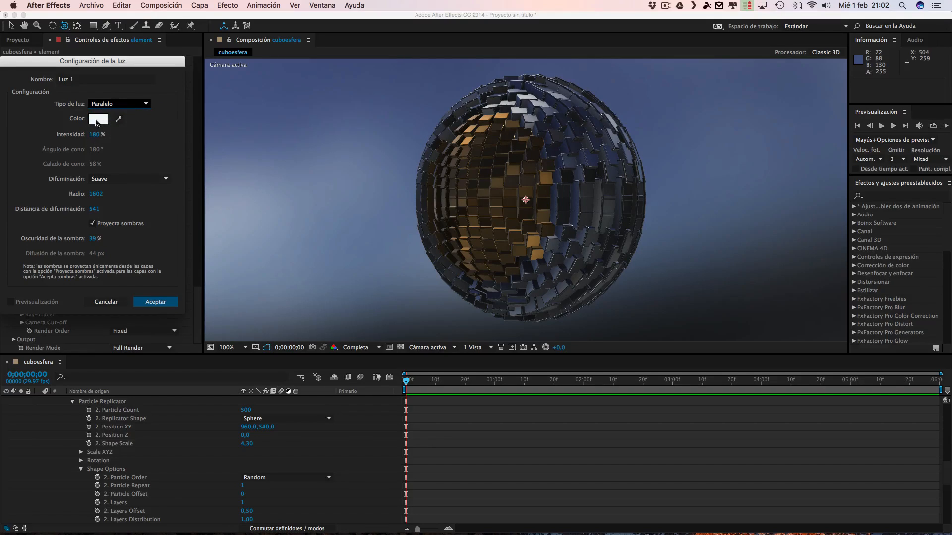
pyautogui.click(155, 301)
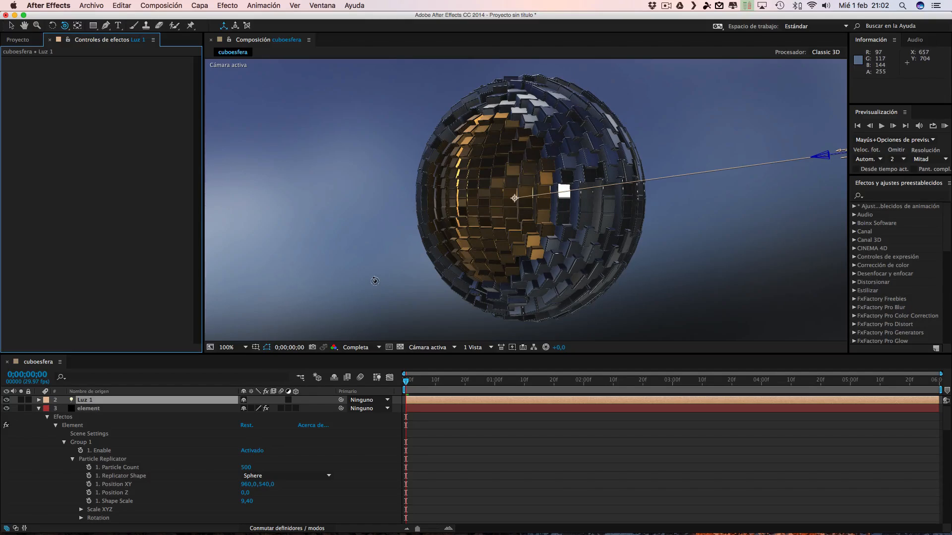
# Set the intensity of the parallel light Luz 1 to 199% in its light settings.
pyautogui.press(',')
pyautogui.press('.')
pyautogui.press(',')
pyautogui.press(',')
pyautogui.press('.')
pyautogui.press('.')
pyautogui.press(',')
pyautogui.press(',')
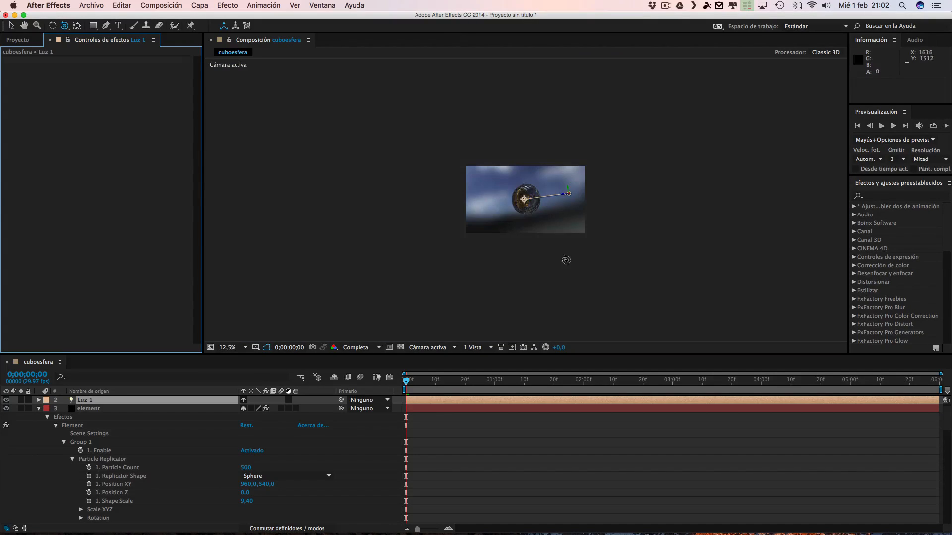
pyautogui.press('.')
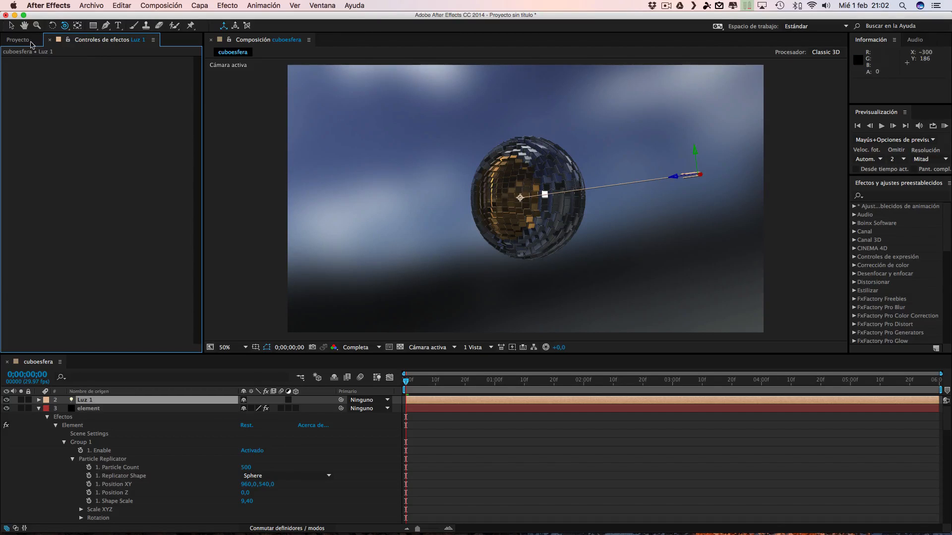
pyautogui.click(11, 25)
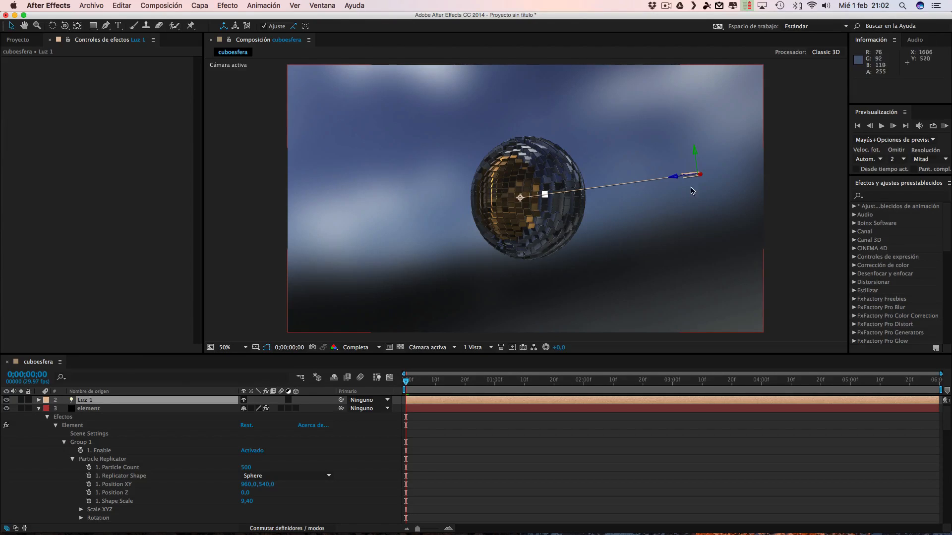
pyautogui.click(200, 6)
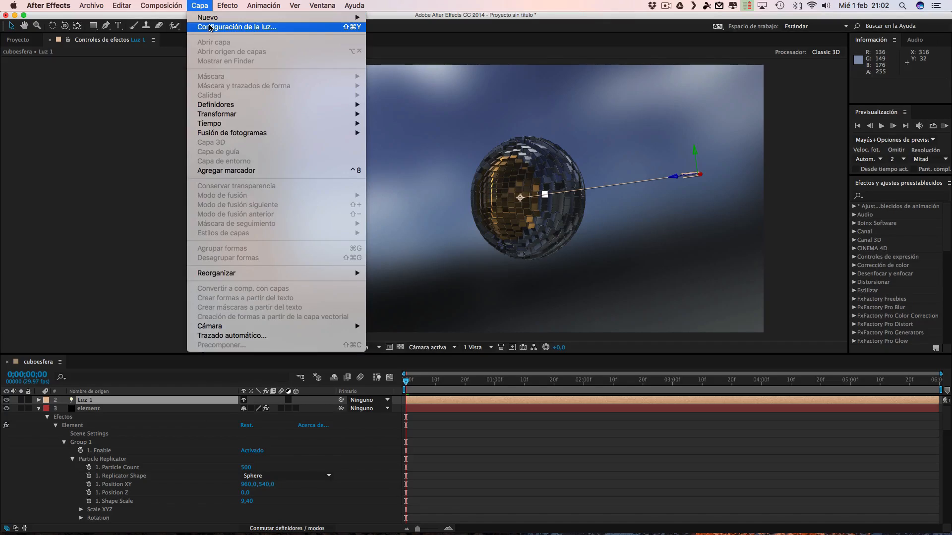
pyautogui.click(209, 27)
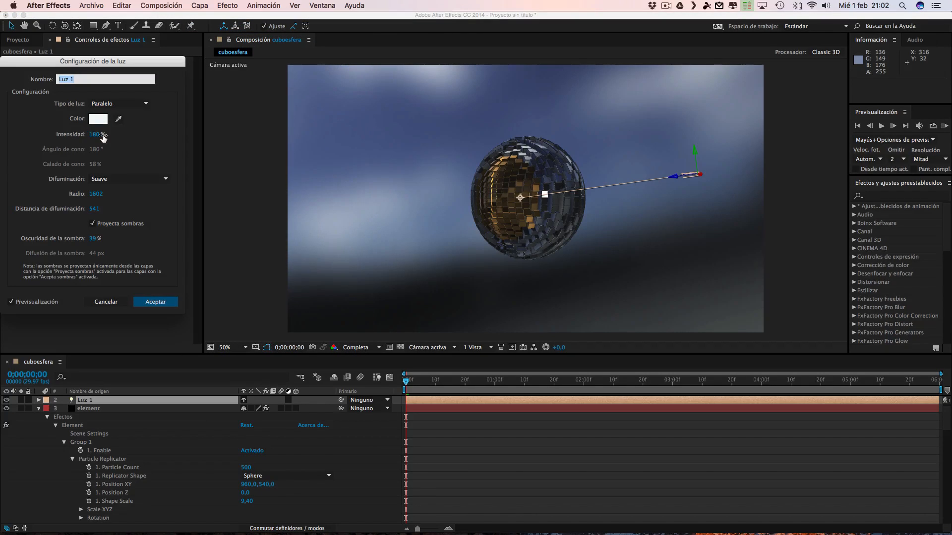
pyautogui.click(96, 135)
pyautogui.write('200')
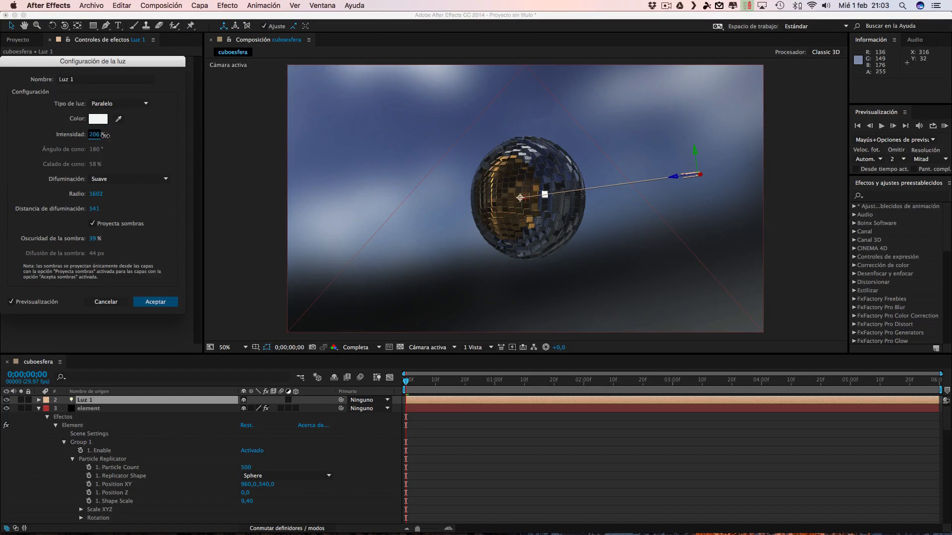
pyautogui.moveTo(96, 134); pyautogui.dragTo(94, 134)
pyautogui.click(165, 303)
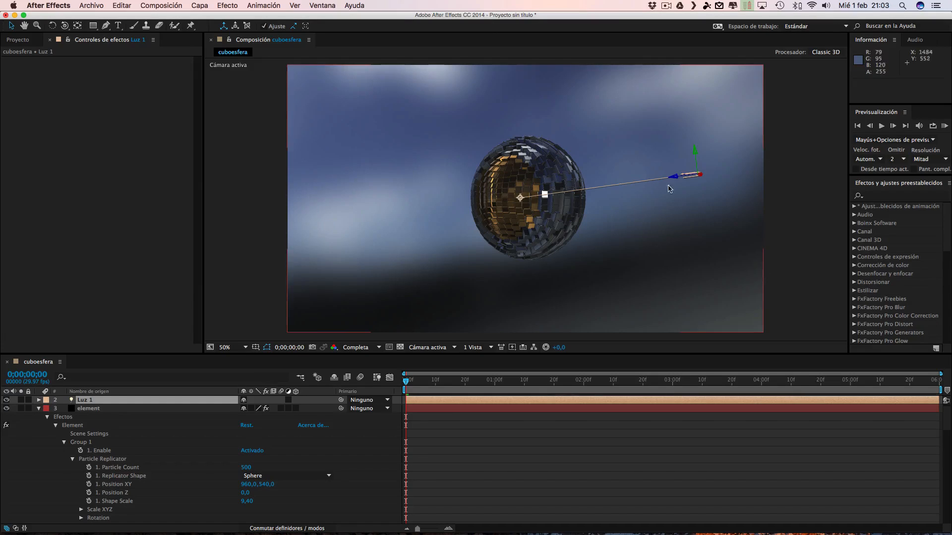
# Move Luz 1 from the sphere's right side to its upper left, at about 357, 252, 335.
pyautogui.moveTo(689, 181); pyautogui.dragTo(676, 183)
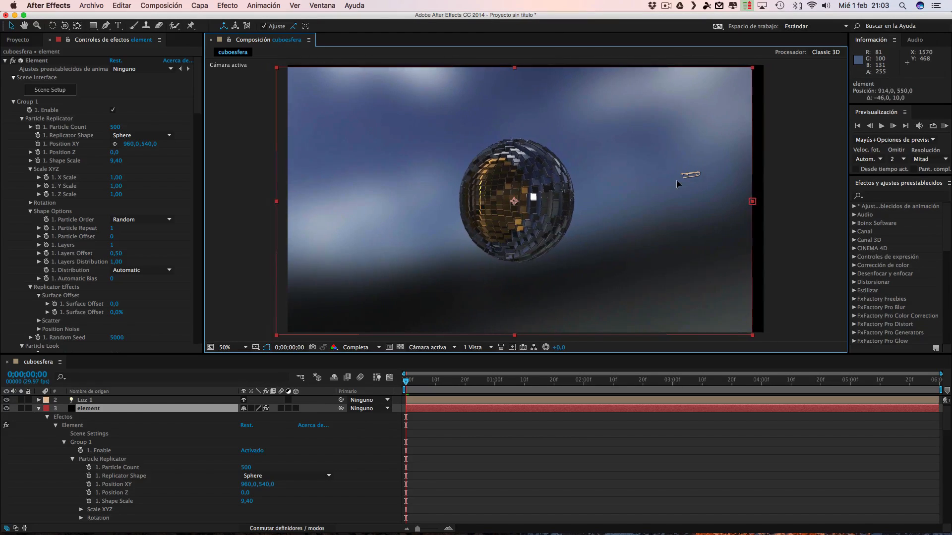
pyautogui.press('super+z')
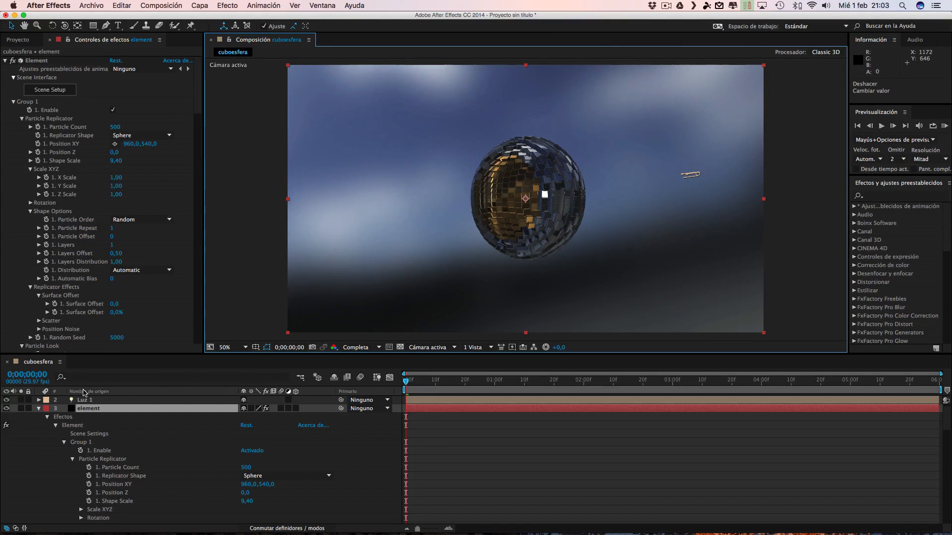
pyautogui.click(85, 400)
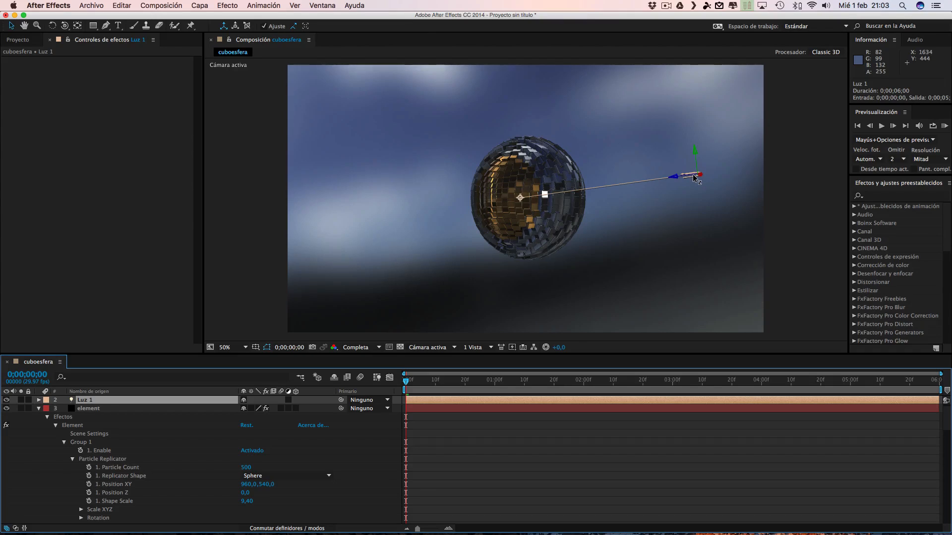
pyautogui.moveTo(696, 178); pyautogui.dragTo(658, 177)
pyautogui.moveTo(591, 155); pyautogui.dragTo(339, 125)
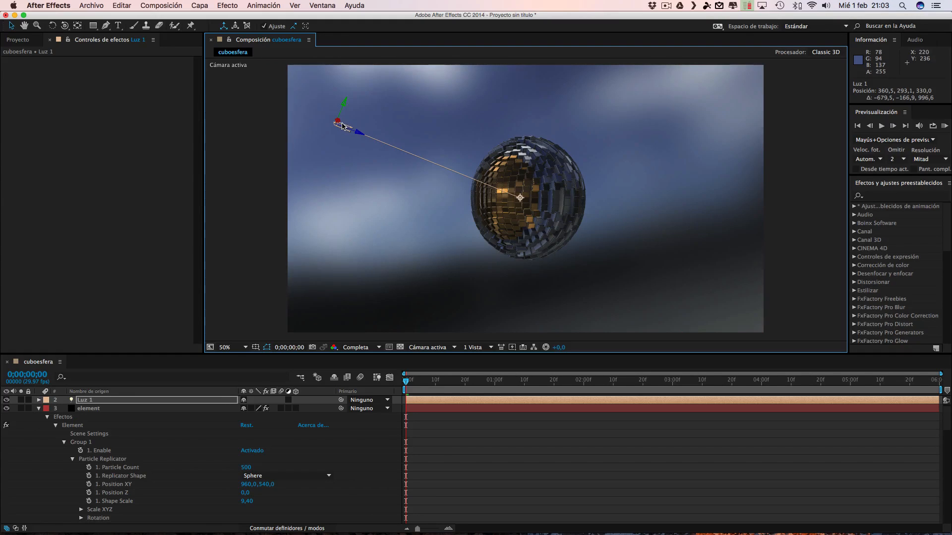
pyautogui.click(342, 127)
pyautogui.moveTo(352, 127); pyautogui.dragTo(367, 125)
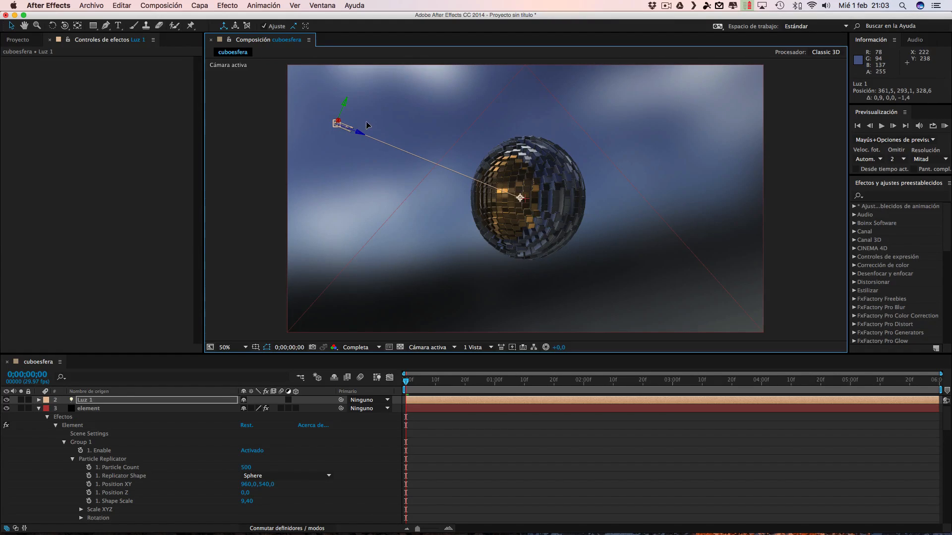
pyautogui.moveTo(449, 127); pyautogui.dragTo(342, 117)
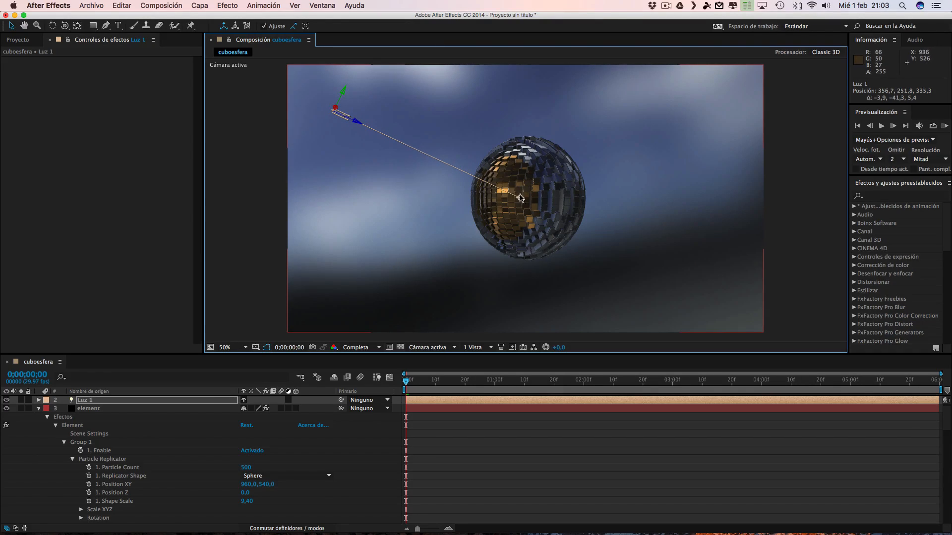
# Move Luz 1's point of interest to the sphere's upper right, at about 1301, 322, -502.
pyautogui.moveTo(522, 199); pyautogui.dragTo(491, 176)
pyautogui.moveTo(613, 158); pyautogui.dragTo(669, 102)
pyautogui.moveTo(621, 175); pyautogui.dragTo(673, 145)
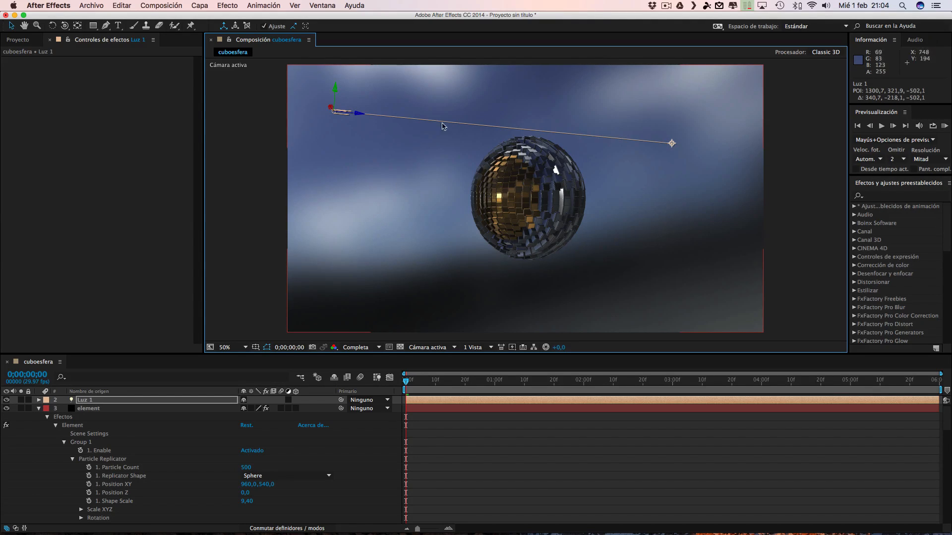
# In Vista personalizada 1, raise Luz 1 to about 368, -22, 325 and aim its point of interest at about 873, 373, -398.
pyautogui.click(436, 348)
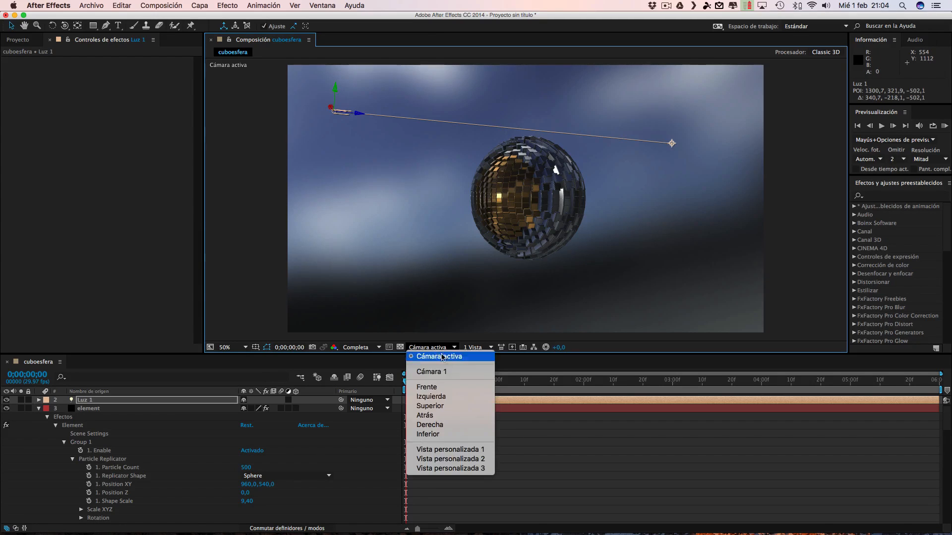
pyautogui.click(460, 450)
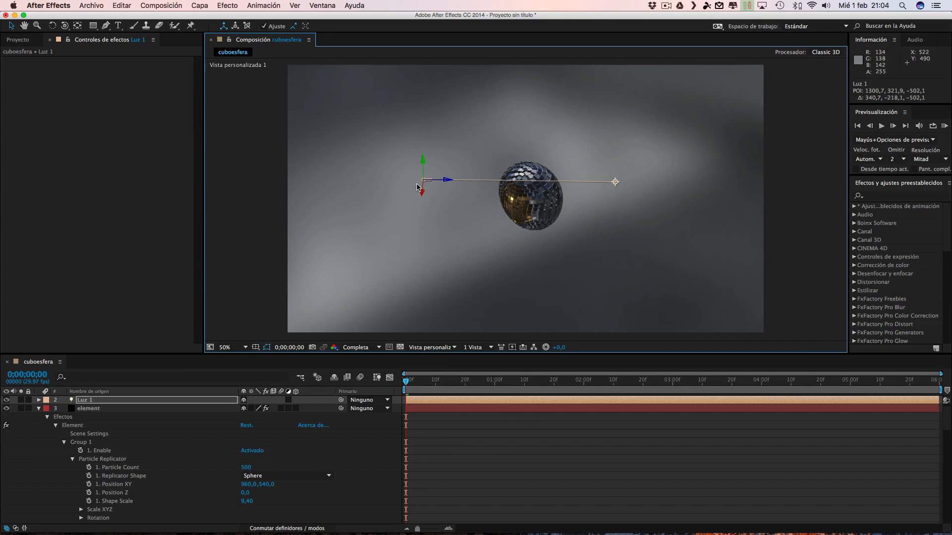
pyautogui.moveTo(422, 165); pyautogui.dragTo(420, 100)
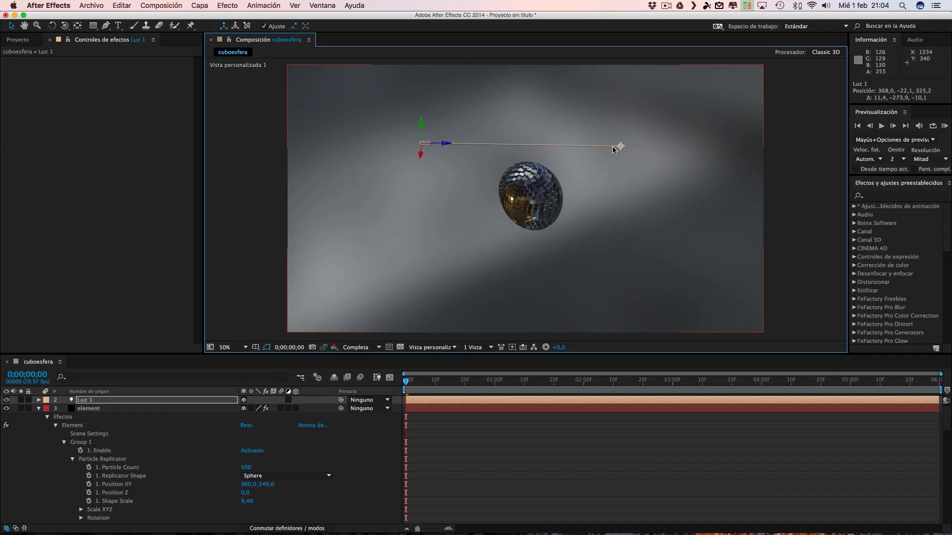
pyautogui.moveTo(600, 190); pyautogui.dragTo(562, 210)
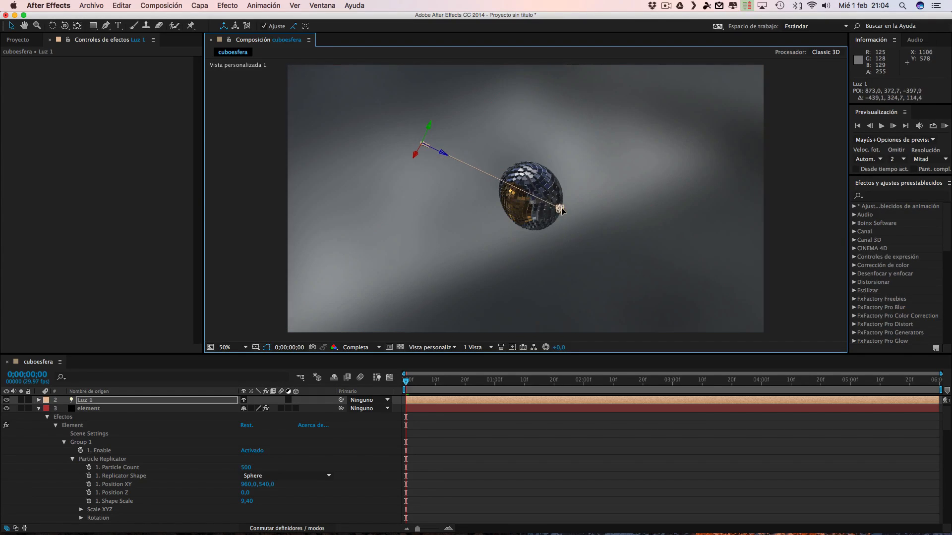
# Shift Luz 1 farther from the sphere to about 235, -80, 390 and set its point of interest at about 885, 339, -501.
pyautogui.moveTo(415, 156)
pyautogui.mouseDown()
pyautogui.moveTo(395, 162)
pyautogui.moveTo(407, 162)
pyautogui.mouseUp()
pyautogui.click(425, 146)
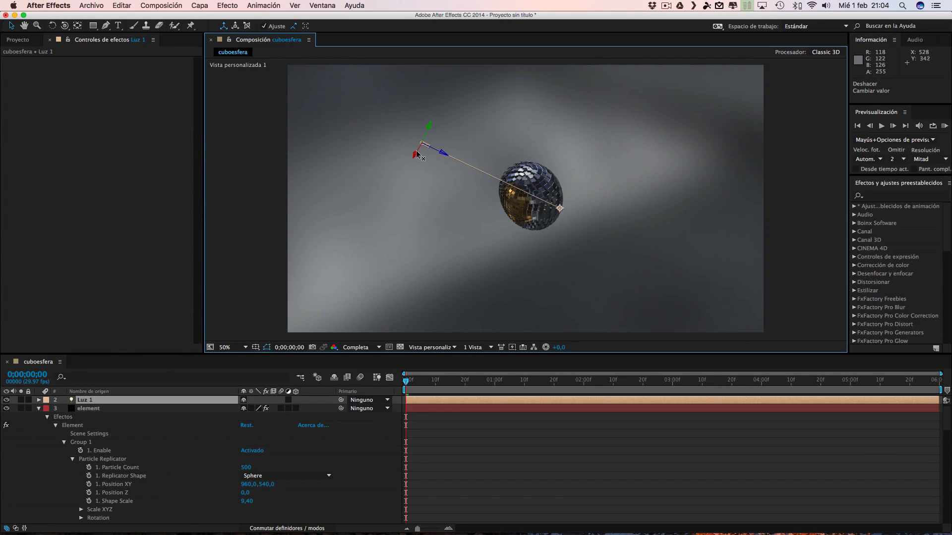
pyautogui.moveTo(416, 157); pyautogui.dragTo(396, 140)
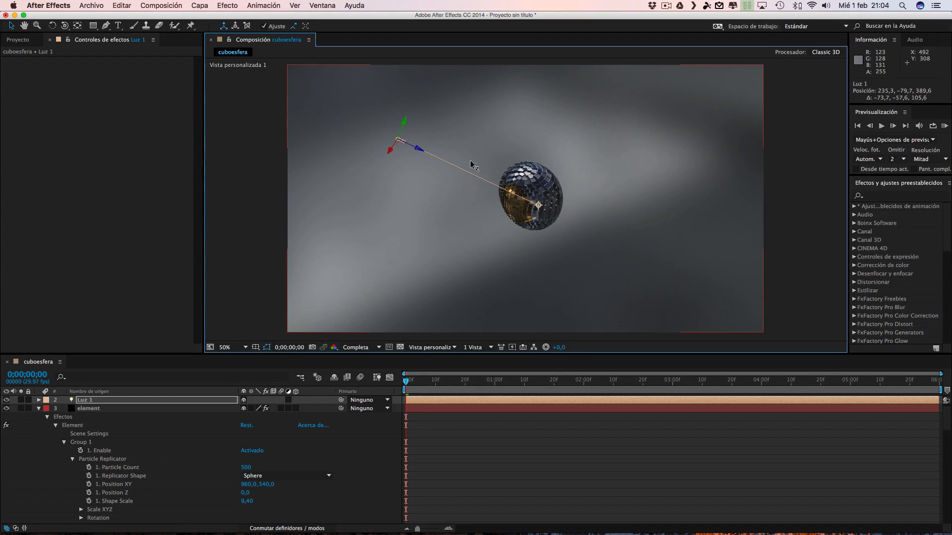
pyautogui.moveTo(538, 205); pyautogui.dragTo(574, 213)
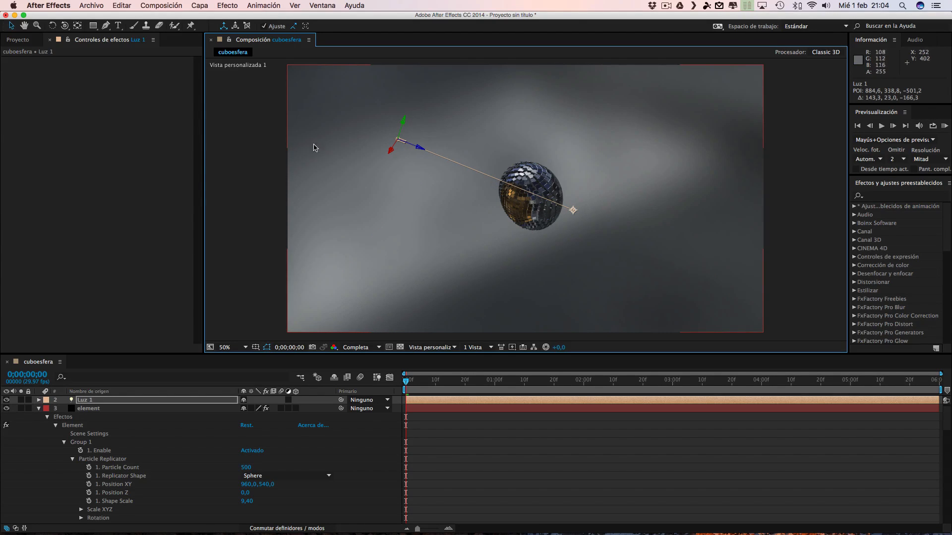
# Return the composition view to Cámara activa to check the light on the sphere.
pyautogui.click(201, 6)
pyautogui.moveTo(264, 5)
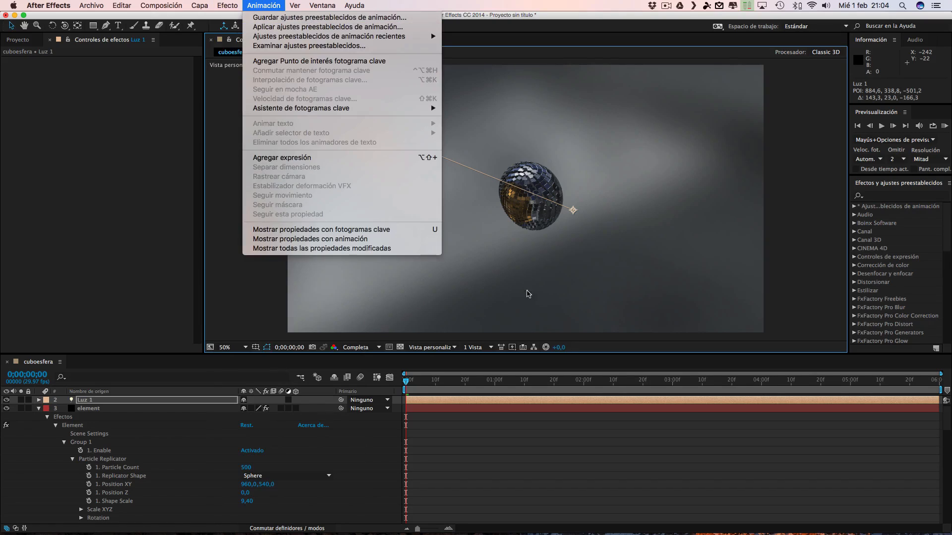
pyautogui.click(479, 317)
pyautogui.click(477, 348)
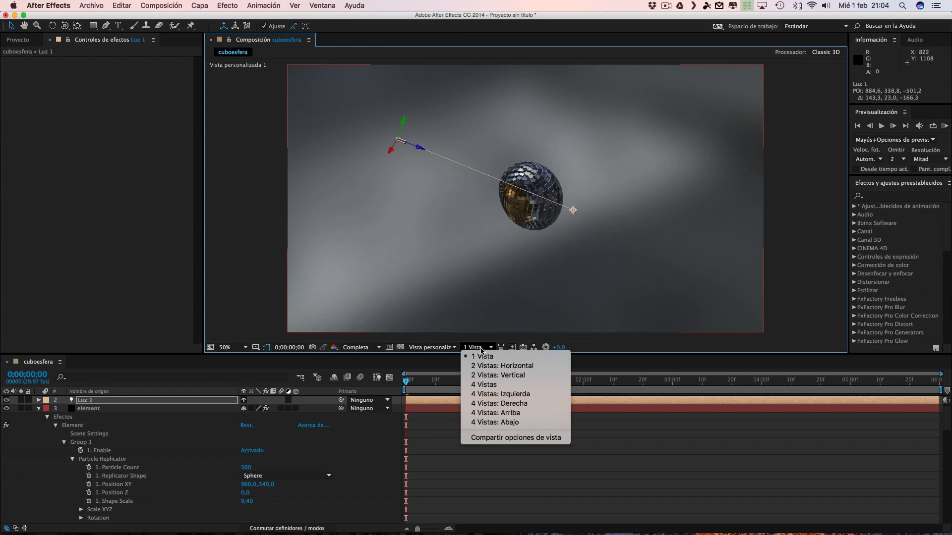
pyautogui.click(426, 349)
pyautogui.click(429, 347)
pyautogui.click(453, 357)
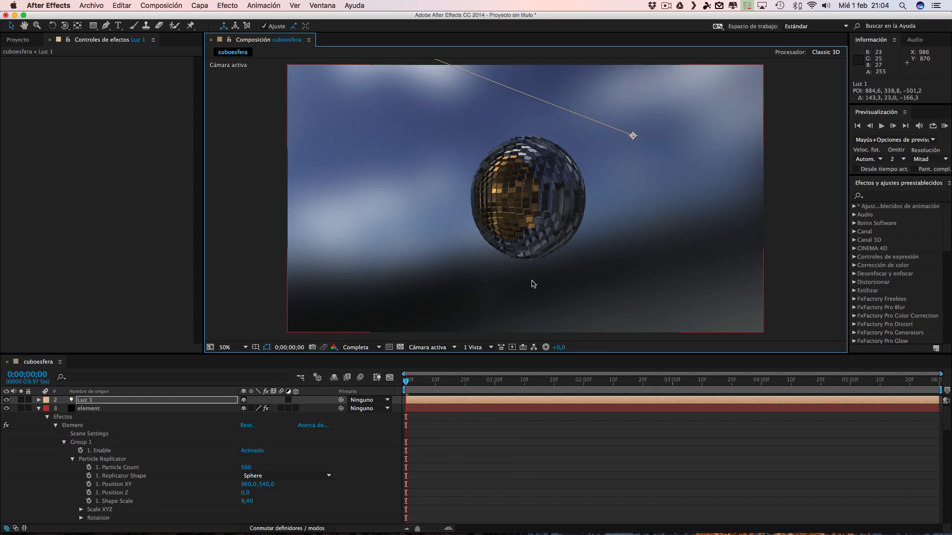
# Add a second parallel light, Luz 2, with an intensity of about 186% and soft shadow-casting falloff settings kept.
pyautogui.click(206, 7)
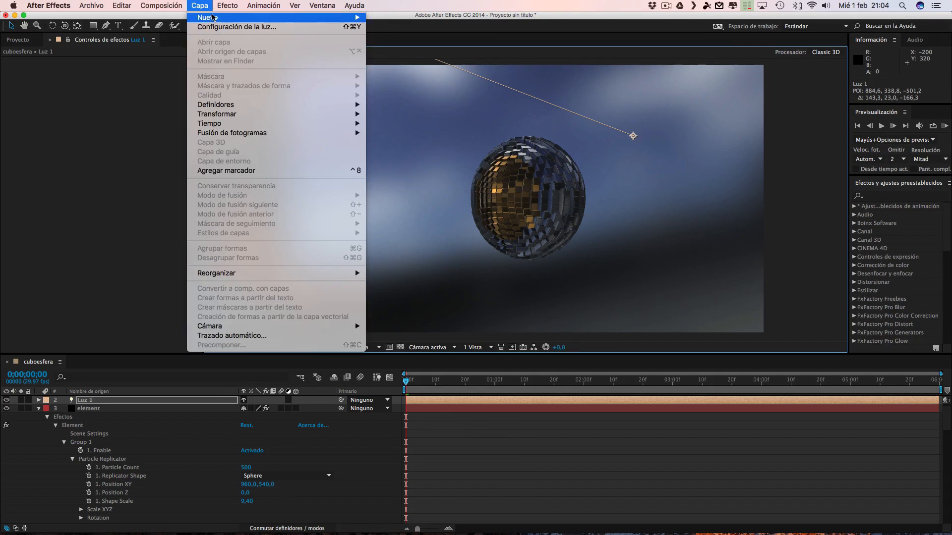
pyautogui.moveTo(213, 17)
pyautogui.click(398, 39)
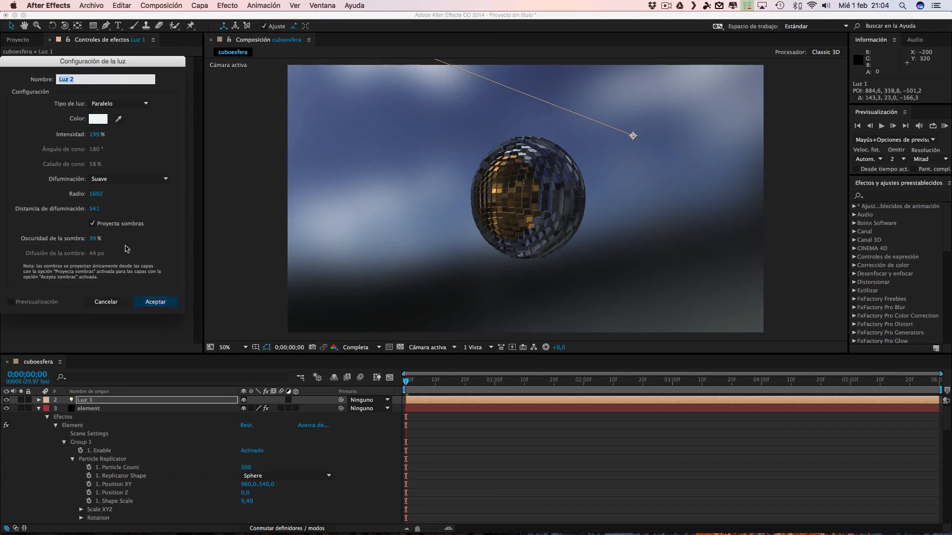
pyautogui.moveTo(92, 134); pyautogui.dragTo(86, 134)
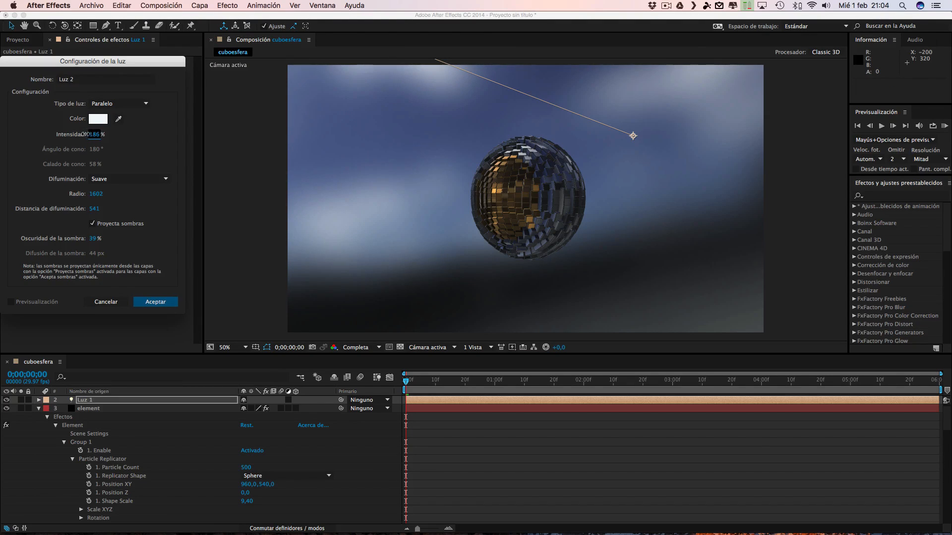
pyautogui.click(157, 302)
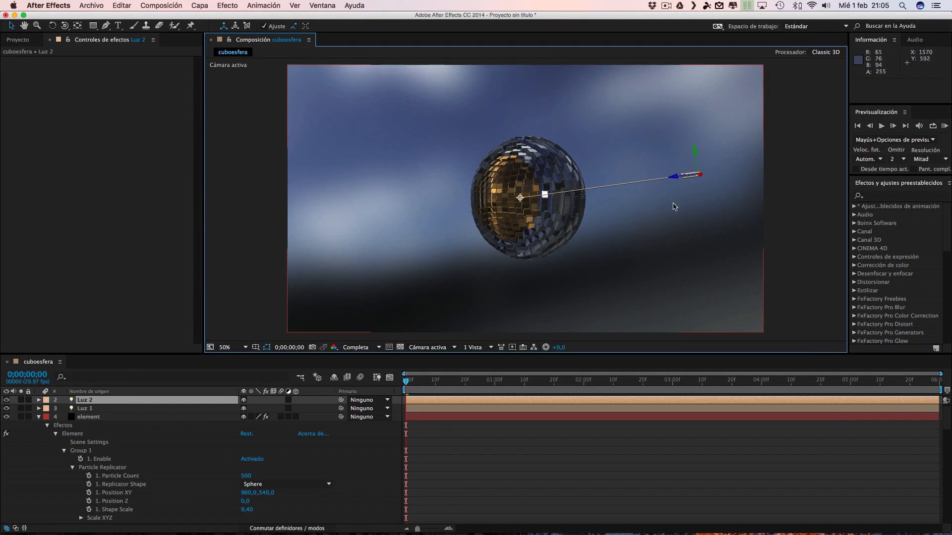
pyautogui.moveTo(690, 180); pyautogui.dragTo(684, 186)
pyautogui.press('super+z')
pyautogui.press(',')
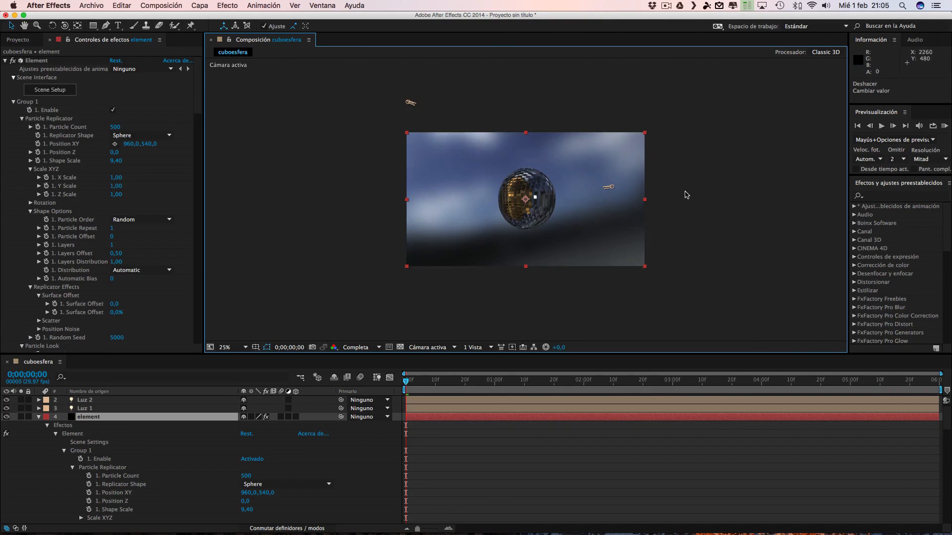
pyautogui.click(228, 347)
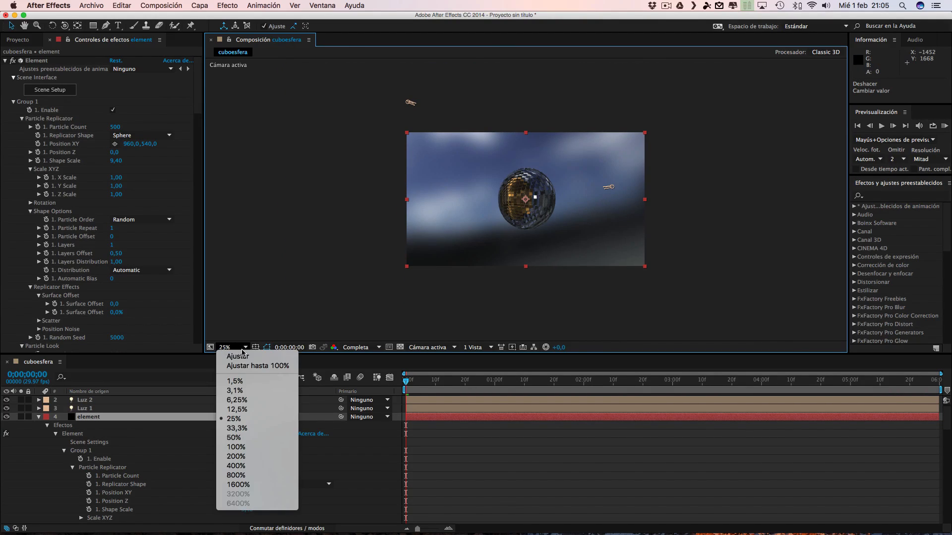
pyautogui.click(238, 356)
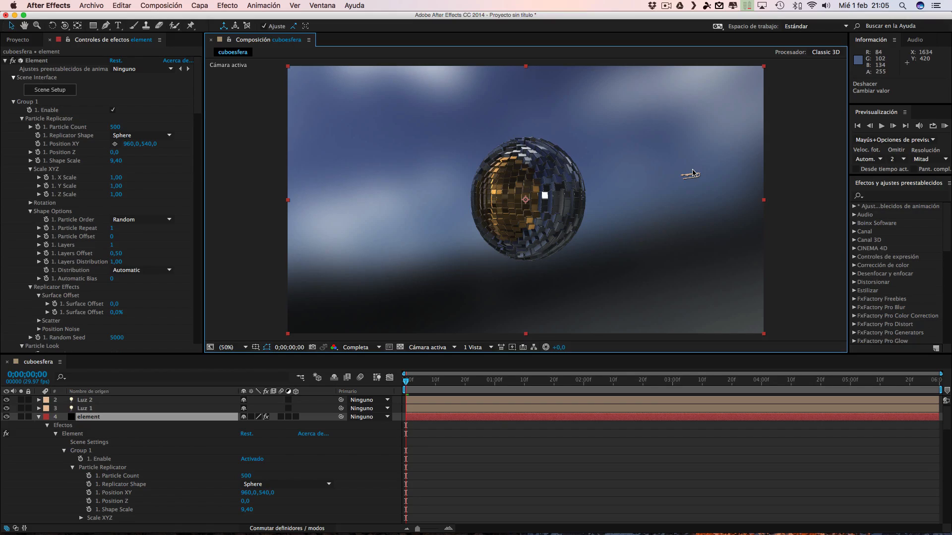
pyautogui.click(667, 6)
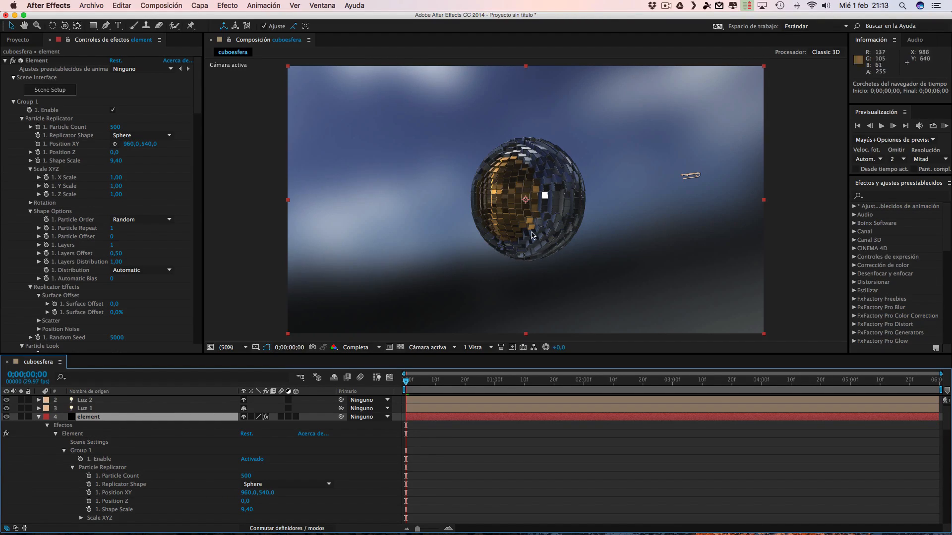
# Move Luz 2 across the sphere to its left side, at about 111, 498, -408.
pyautogui.click(88, 402)
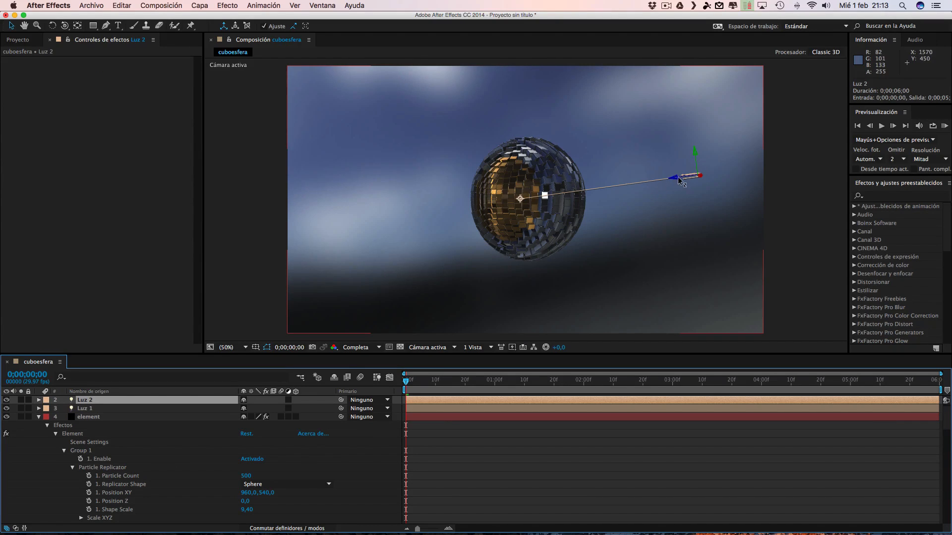
pyautogui.moveTo(690, 182); pyautogui.dragTo(675, 184)
pyautogui.moveTo(587, 158); pyautogui.dragTo(562, 143)
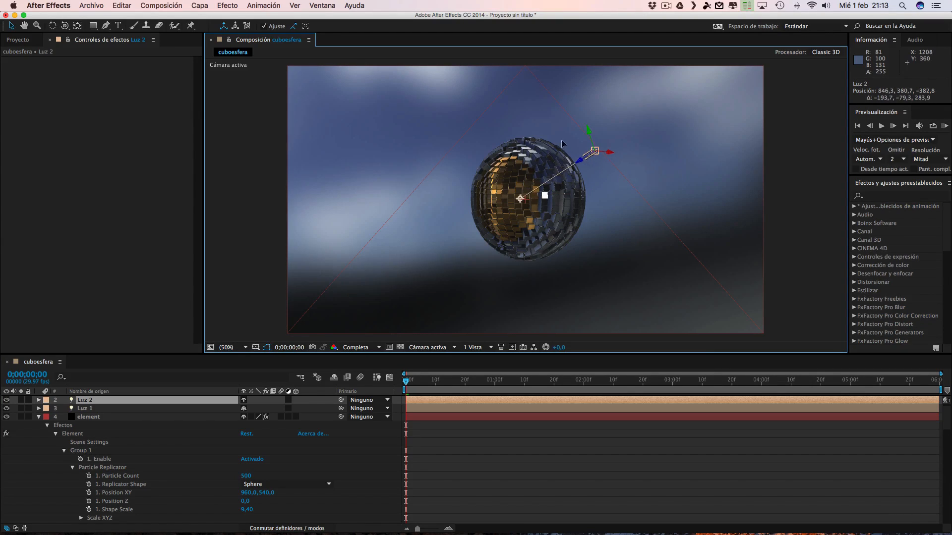
pyautogui.moveTo(507, 134); pyautogui.dragTo(516, 204)
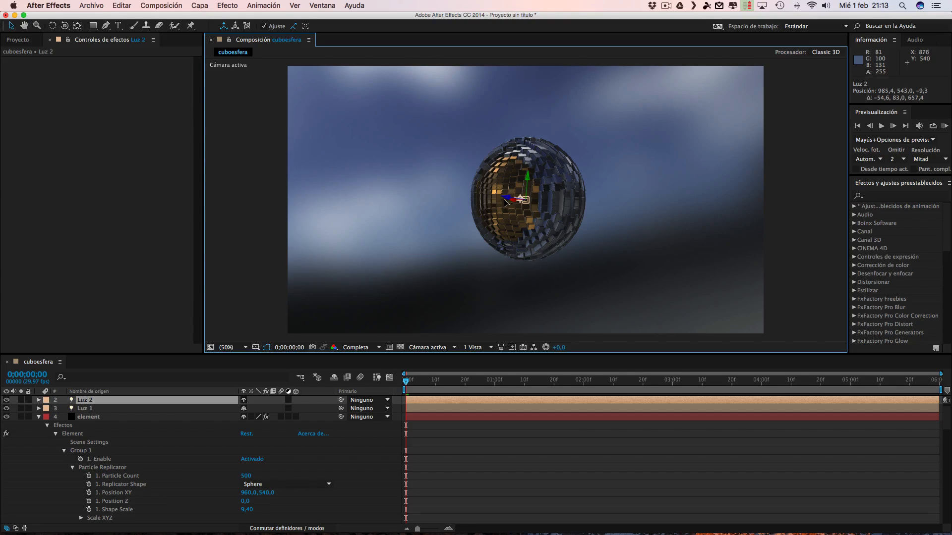
pyautogui.moveTo(500, 200); pyautogui.dragTo(499, 202)
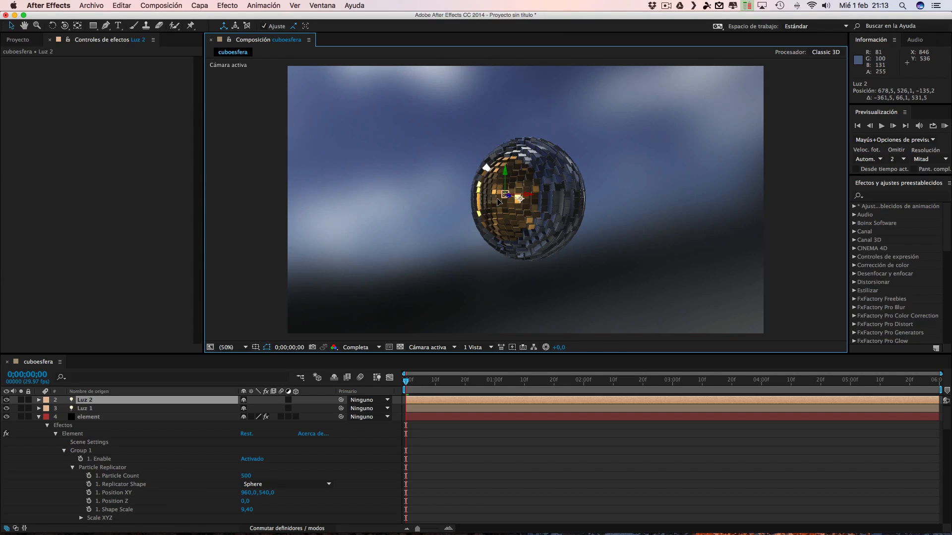
pyautogui.moveTo(506, 196); pyautogui.dragTo(448, 196)
pyautogui.moveTo(391, 183); pyautogui.dragTo(353, 172)
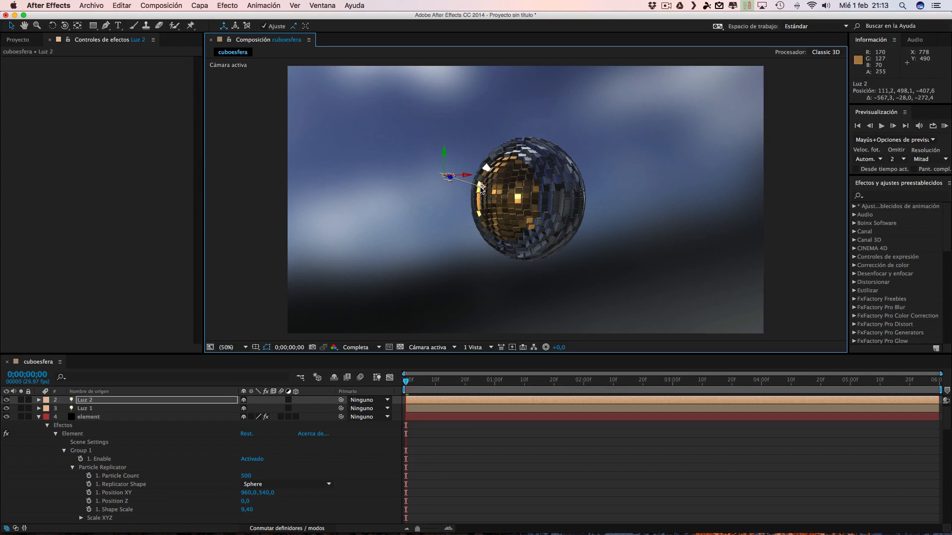
# Aim Luz 2's point of interest at about 499, 500, -428 and check the sphere's lighting up close.
pyautogui.moveTo(482, 186)
pyautogui.mouseDown()
pyautogui.moveTo(514, 195)
pyautogui.moveTo(553, 183)
pyautogui.mouseUp()
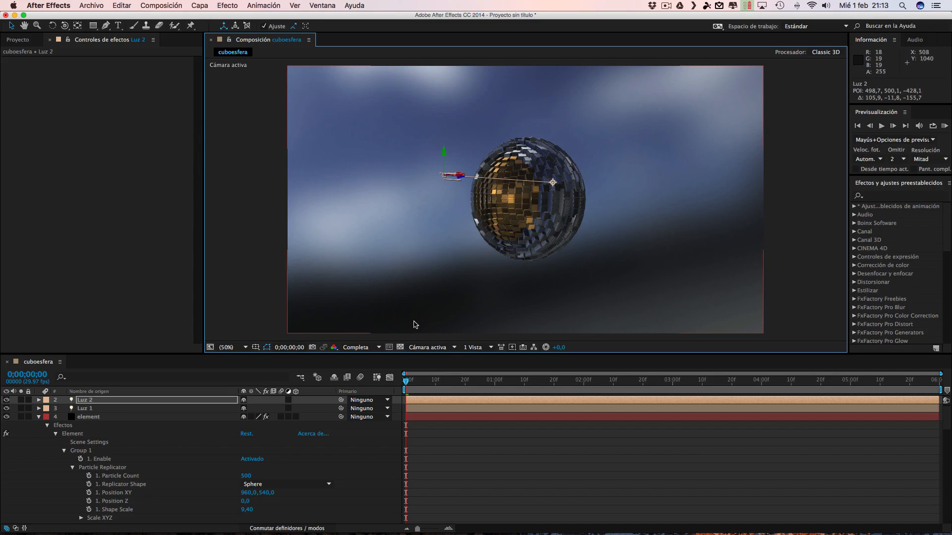
pyautogui.press(',')
pyautogui.press('/')
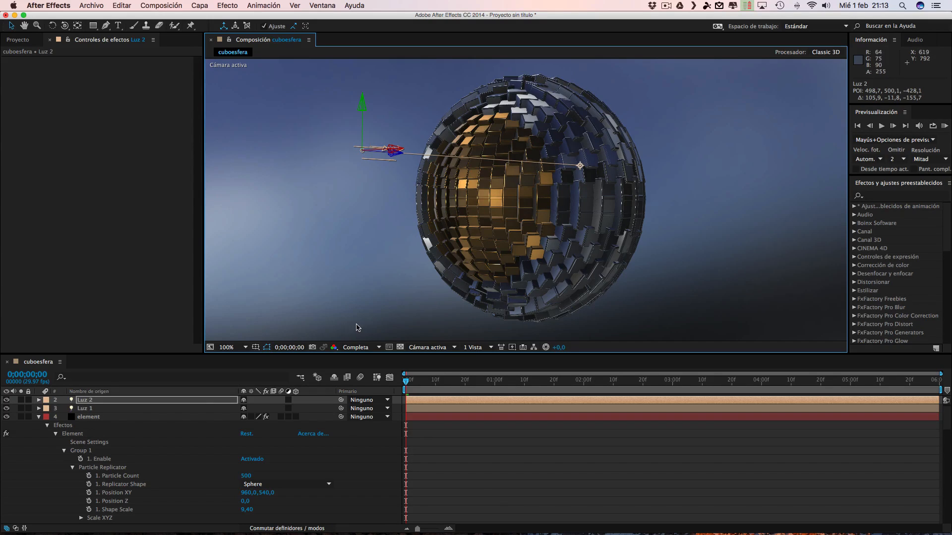
# Move Luz 1's point of interest below the sphere, at about 716, 728, -251.
pyautogui.click(87, 410)
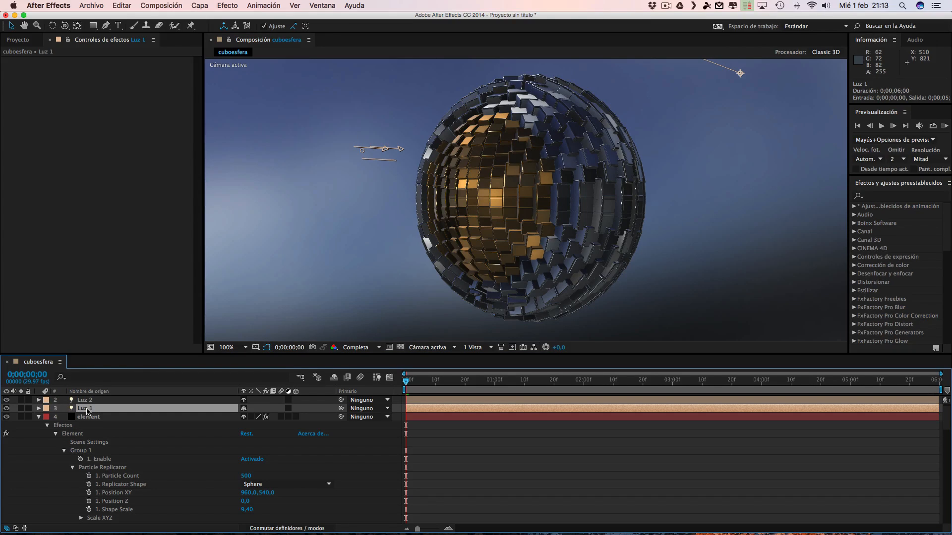
pyautogui.scroll(1, 347, 237)
pyautogui.scroll(-3, 347, 238)
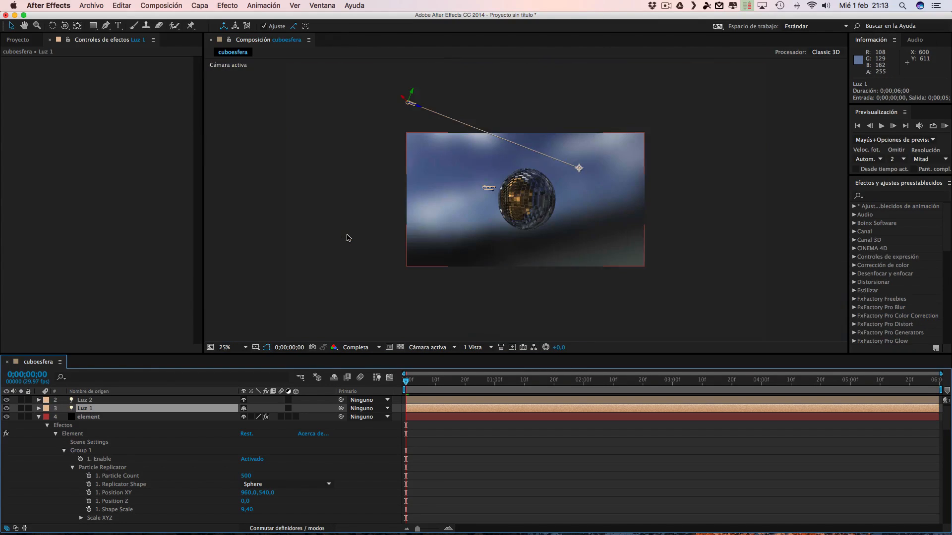
pyautogui.scroll(1, 350, 236)
pyautogui.moveTo(634, 138); pyautogui.dragTo(542, 259)
pyautogui.scroll(3, 468, 226)
pyautogui.scroll(-5, 467, 225)
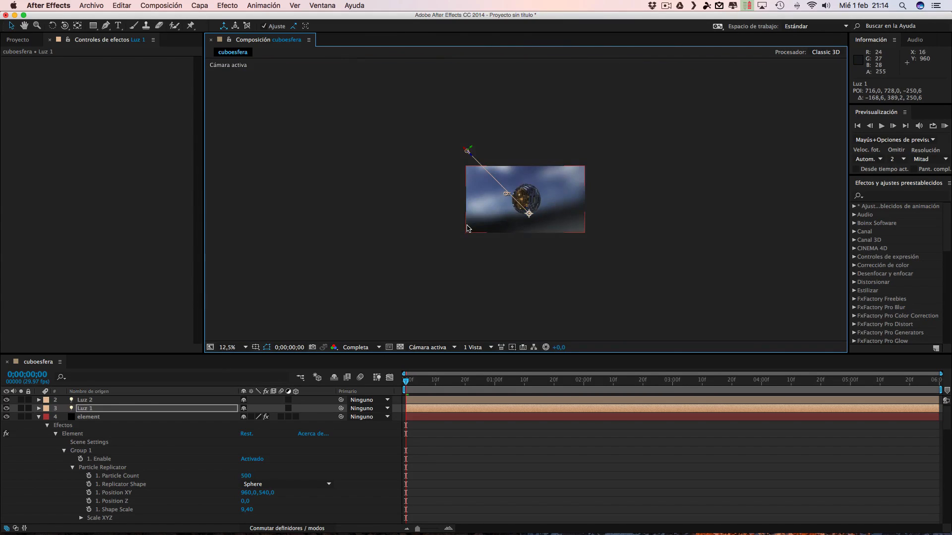
# Move Luz 1 closer, above and left of the sphere, and aim its point of interest at the sphere's centre, about 985, 543, -9.
pyautogui.hotkey('shift', '/')
pyautogui.click(162, 419)
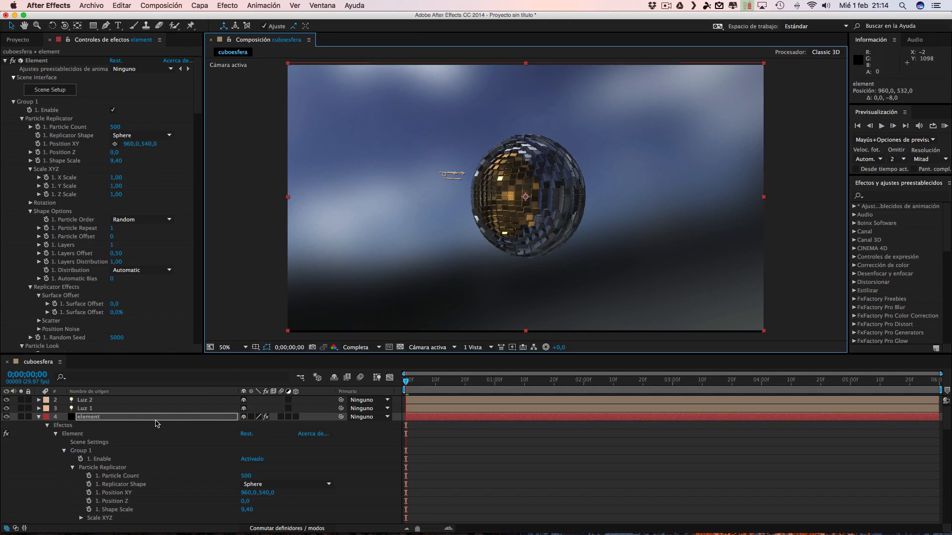
pyautogui.click(91, 410)
pyautogui.scroll(-4, 659, 216)
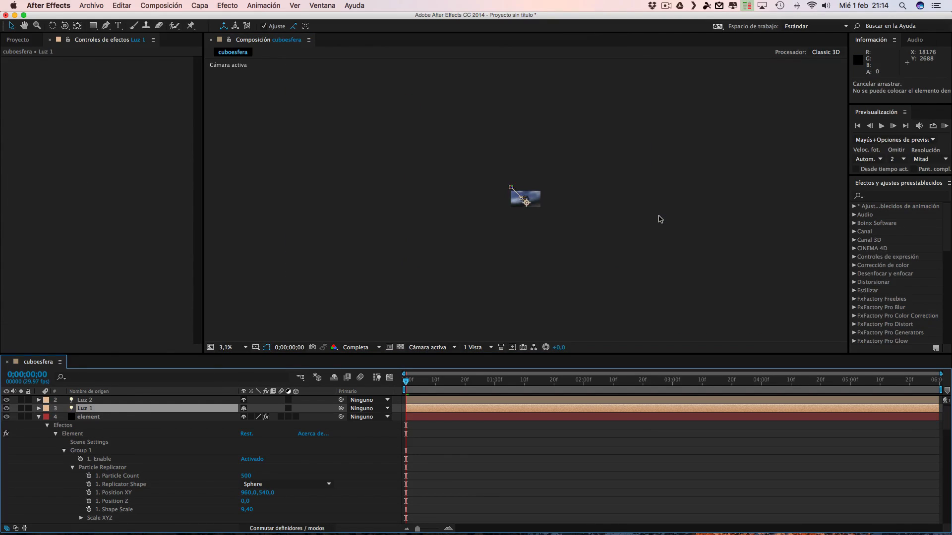
pyautogui.scroll(2, 659, 218)
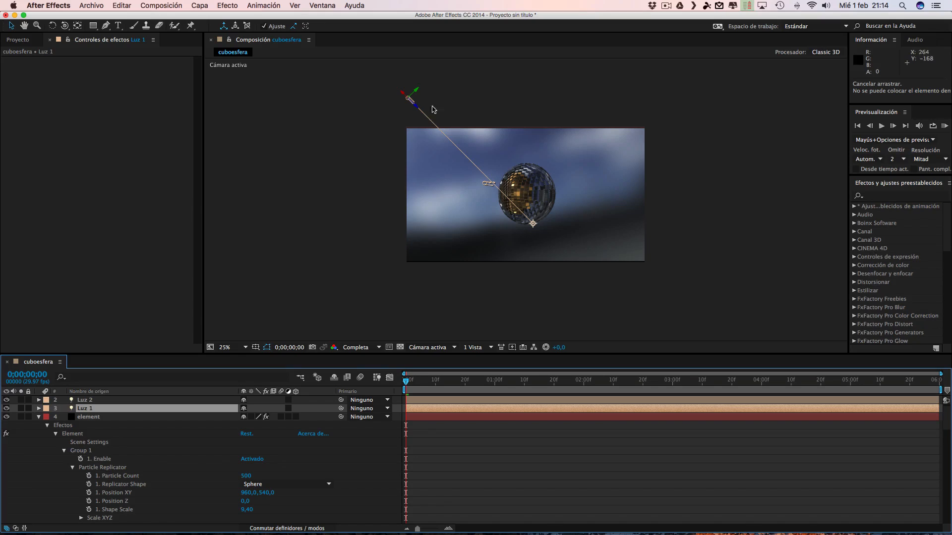
pyautogui.moveTo(421, 112); pyautogui.dragTo(452, 141)
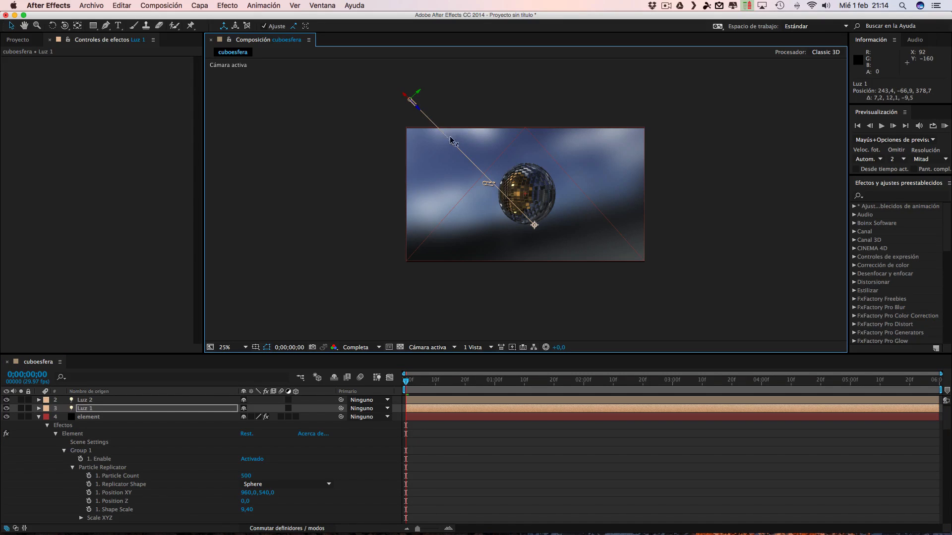
pyautogui.moveTo(483, 169); pyautogui.dragTo(494, 122)
pyautogui.moveTo(610, 254); pyautogui.dragTo(527, 204)
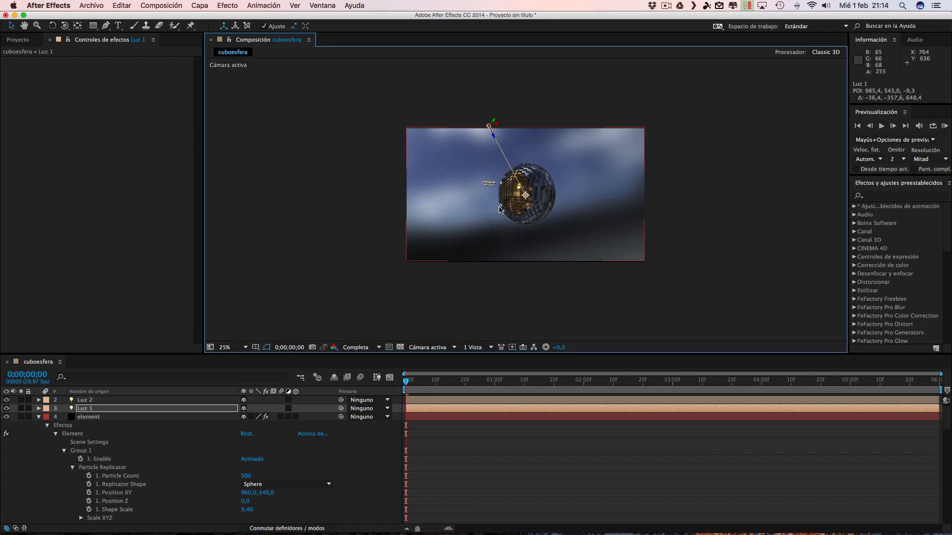
# Orbit Cámara 1 around the sphere to check the lights, leaving the camera at about -510, 551, -1126.
pyautogui.click(231, 351)
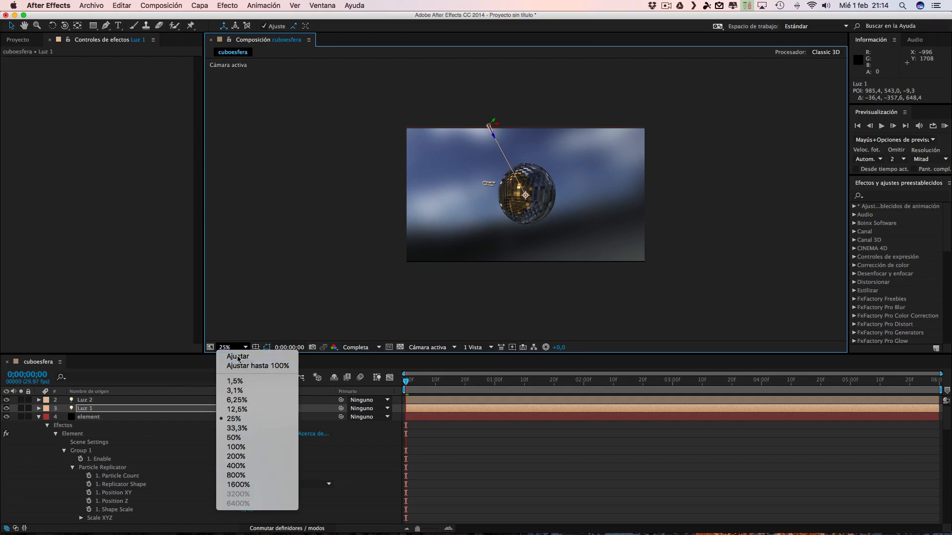
pyautogui.click(234, 437)
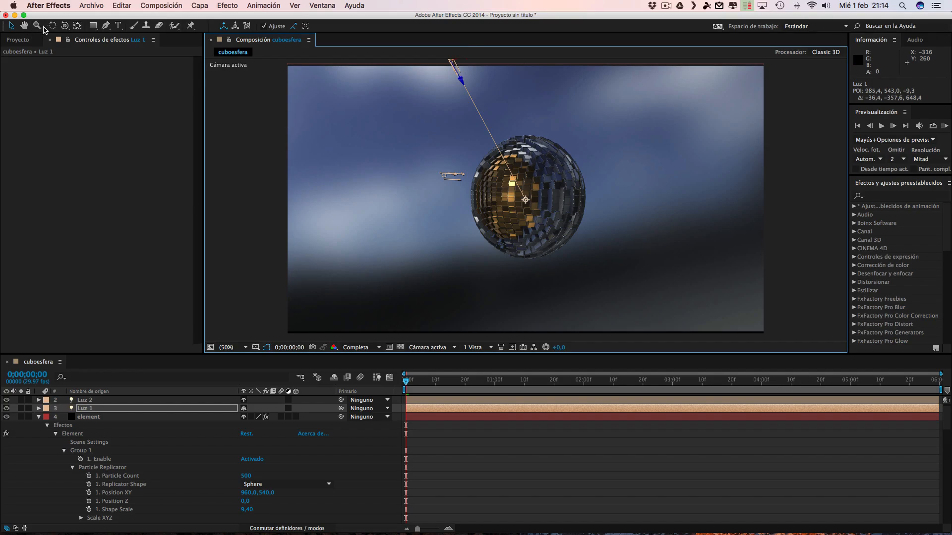
pyautogui.click(65, 25)
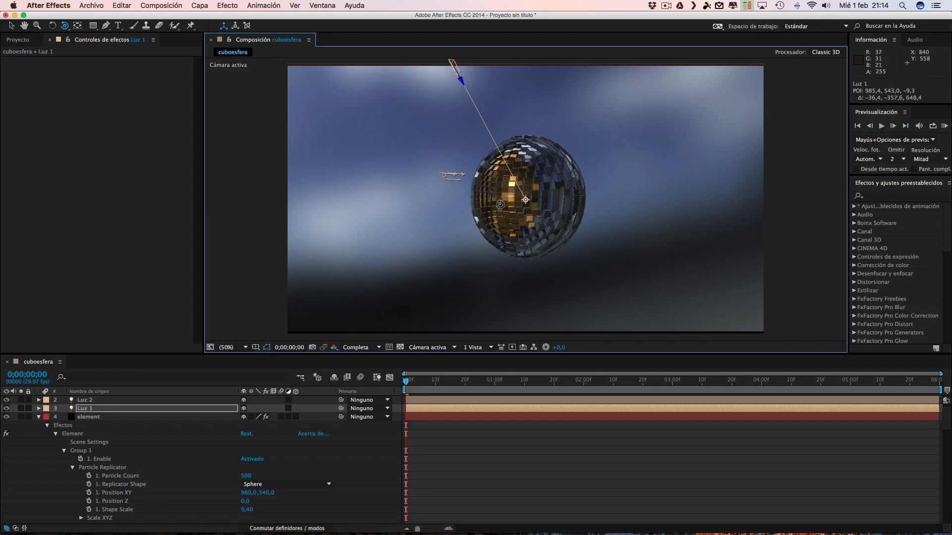
pyautogui.moveTo(502, 204); pyautogui.dragTo(509, 205)
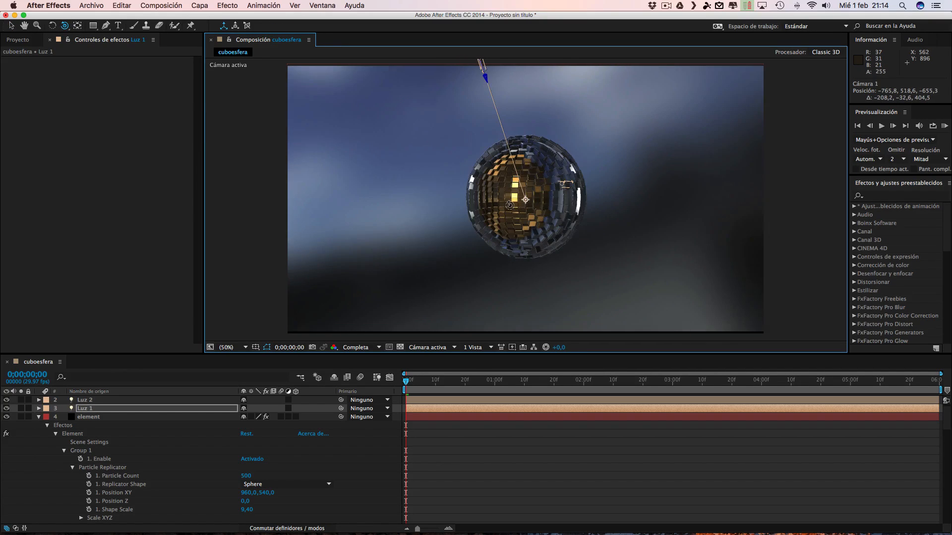
pyautogui.moveTo(564, 183); pyautogui.dragTo(433, 175)
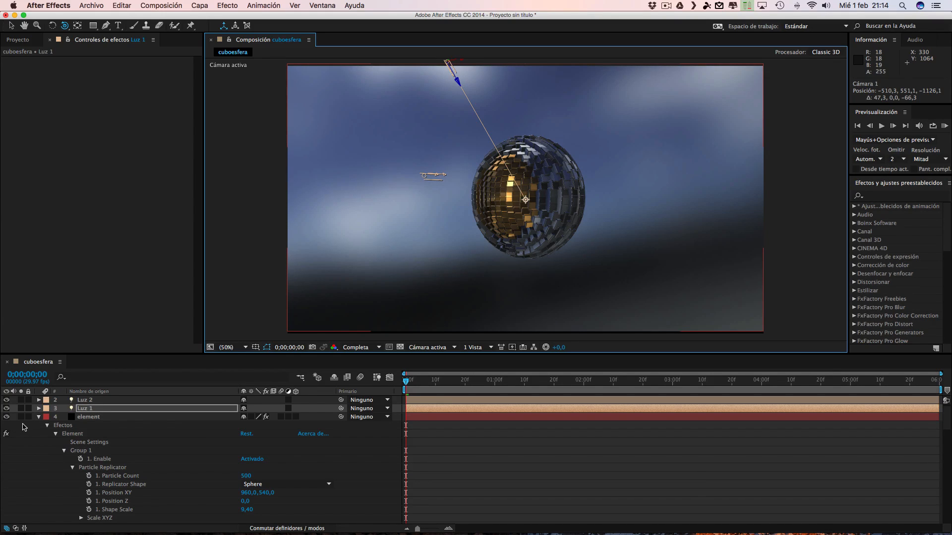
# Collapse the element layer's properties and nudge the layer down to position 960, 540.
pyautogui.click(39, 418)
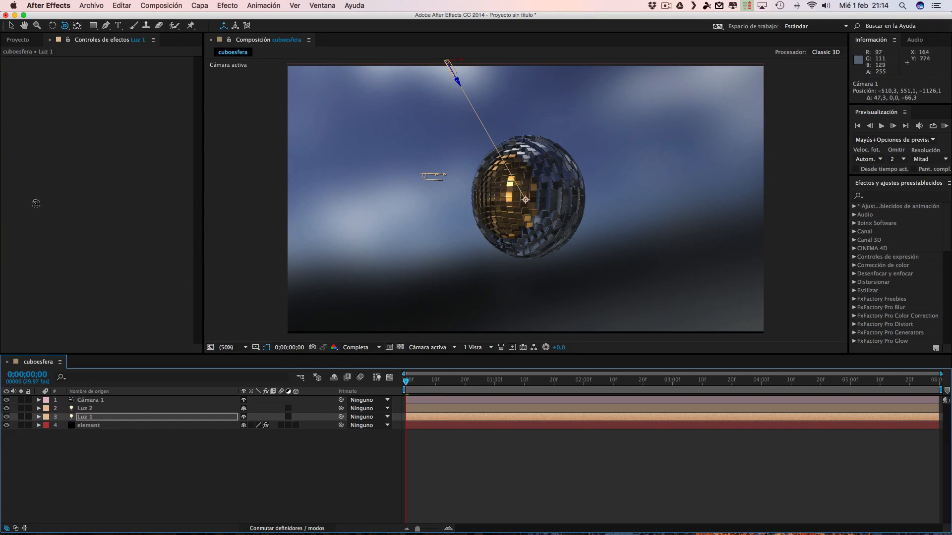
pyautogui.click(97, 425)
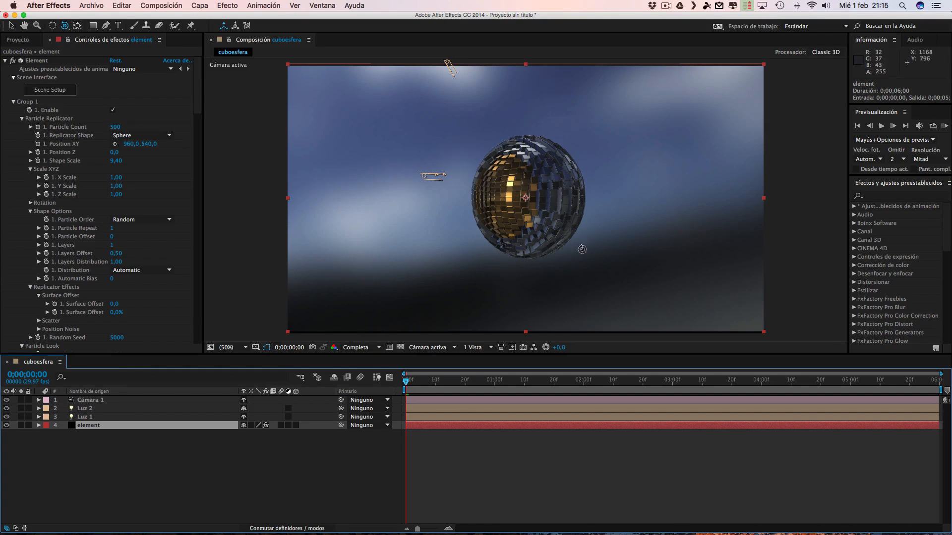
pyautogui.press('Down')
pyautogui.press('Down')
pyautogui.press('Down')
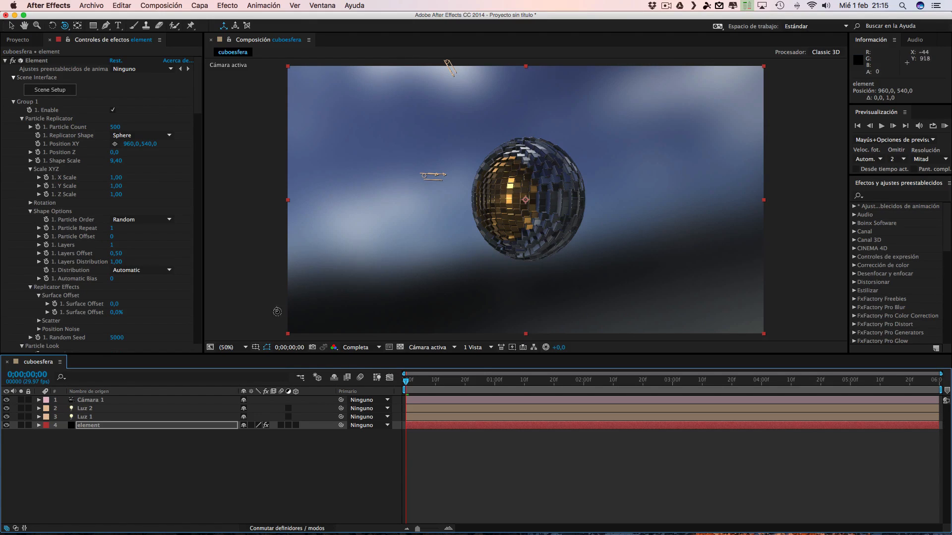
# Expand Cámara 1's transform properties and set starting keyframes for Punto de interés and Posición at 0;00;00;00.
pyautogui.click(92, 402)
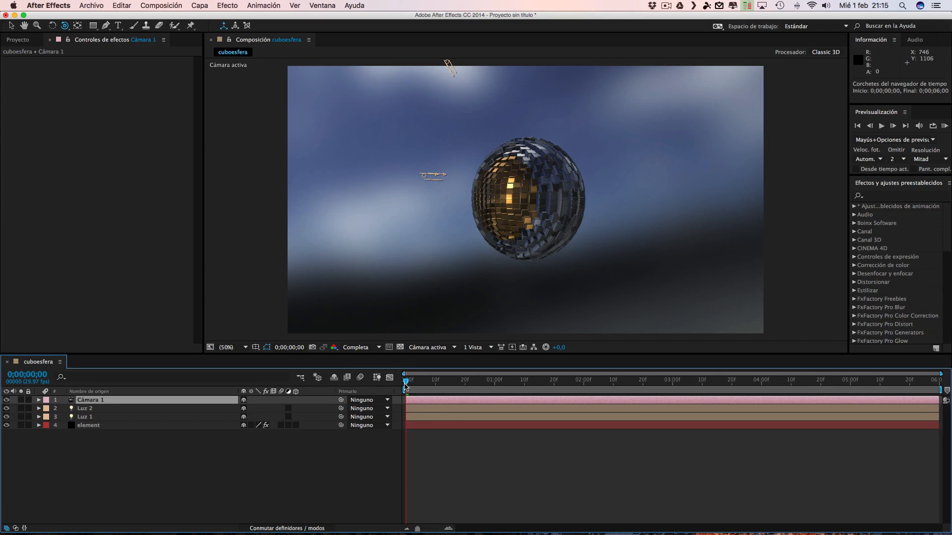
pyautogui.click(39, 400)
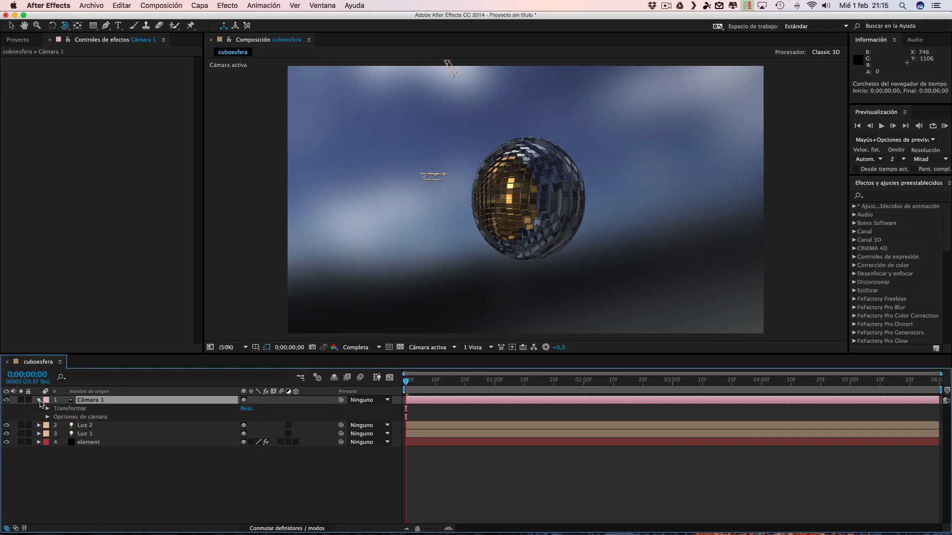
pyautogui.click(48, 409)
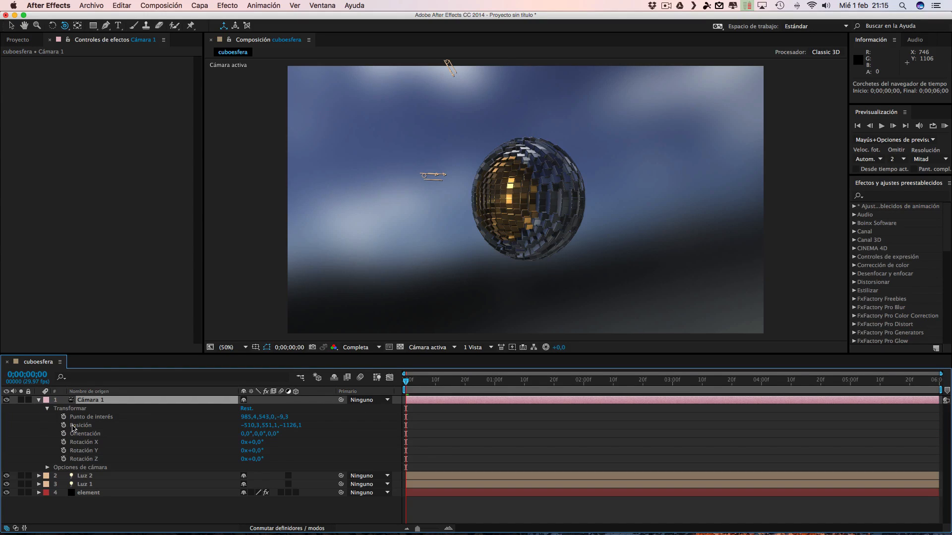
pyautogui.click(63, 417)
pyautogui.click(64, 425)
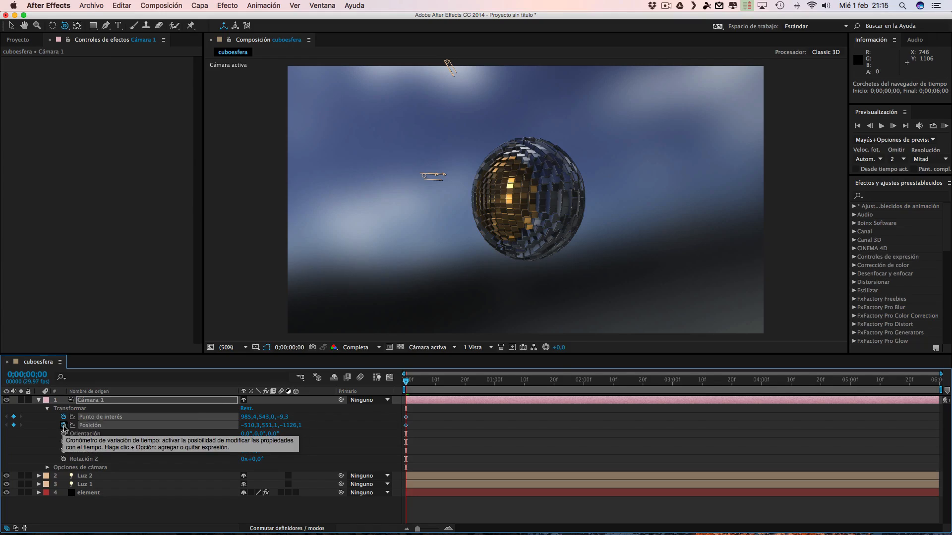
# Try depth of field on Cámara 1 by switching Profundidad de campo on and off again in its camera options.
pyautogui.click(47, 468)
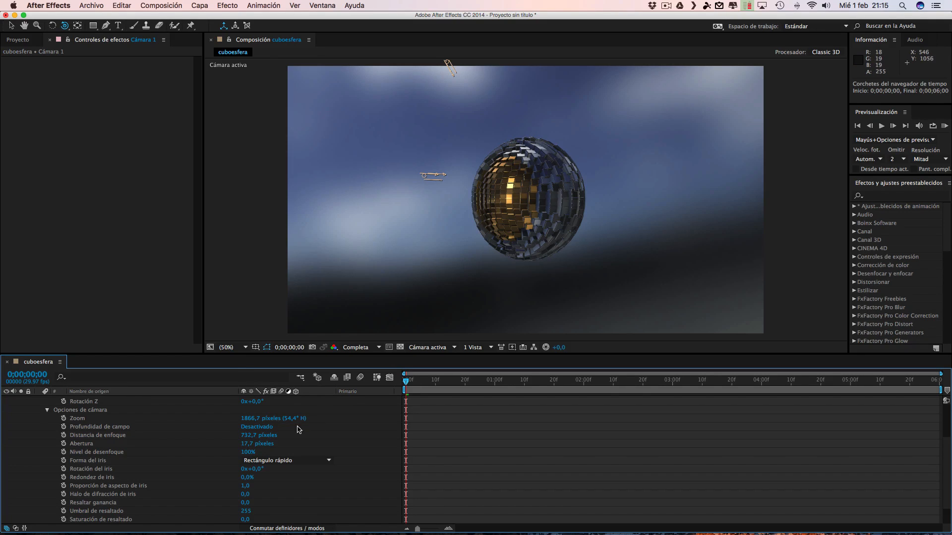
pyautogui.click(251, 428)
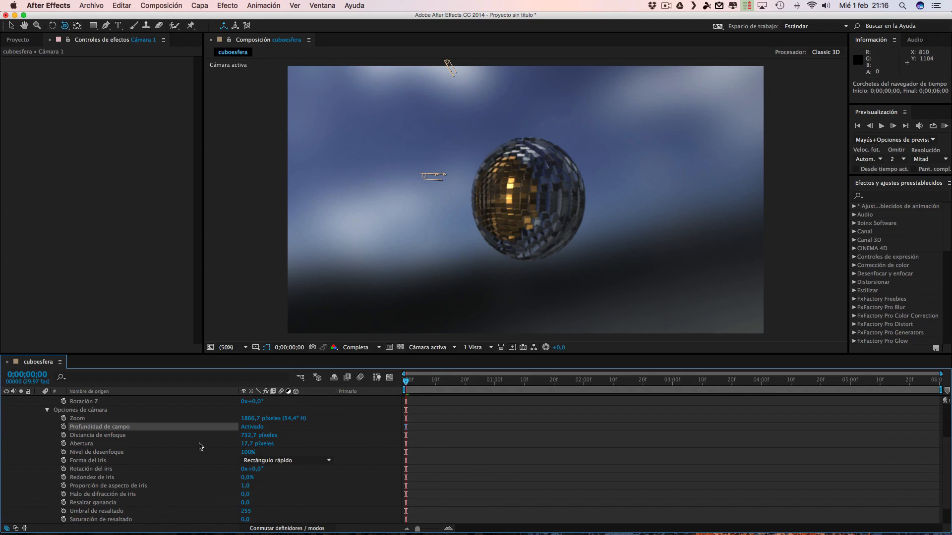
pyautogui.click(241, 427)
pyautogui.click(47, 411)
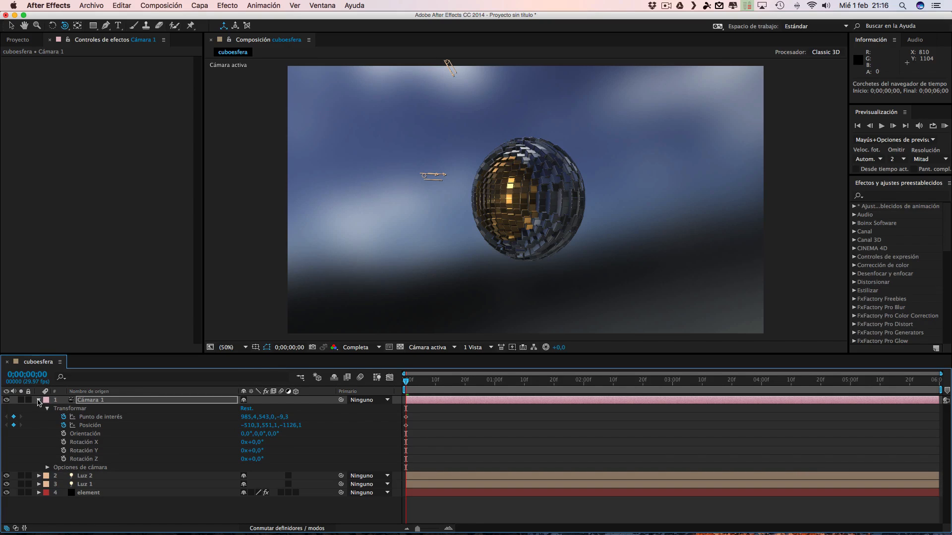
# Collapse Cámara 1's properties and reveal only its keyframed ones, Punto de interés and Posición.
pyautogui.click(39, 401)
pyautogui.click(91, 403)
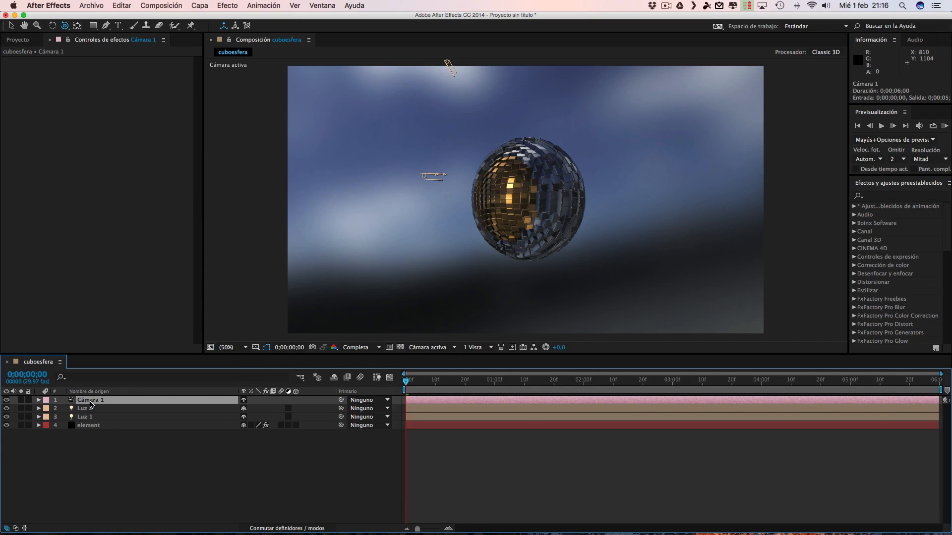
pyautogui.press('u')
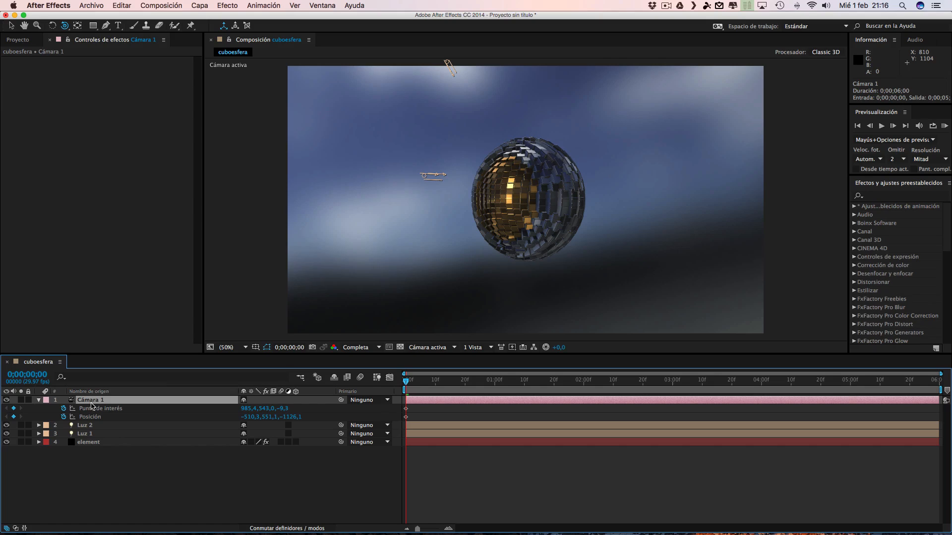
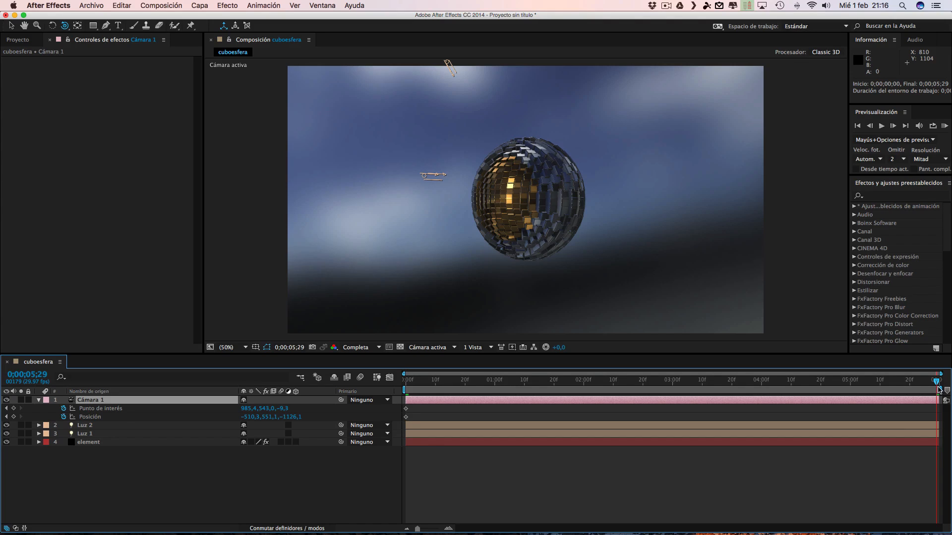
# At 0;00;05;29, orbit Cámara 1 around the sphere to position about -695, 470, 801, and scrub back to check the move.
pyautogui.moveTo(933, 383); pyautogui.dragTo(944, 385)
pyautogui.moveTo(521, 226); pyautogui.dragTo(584, 227)
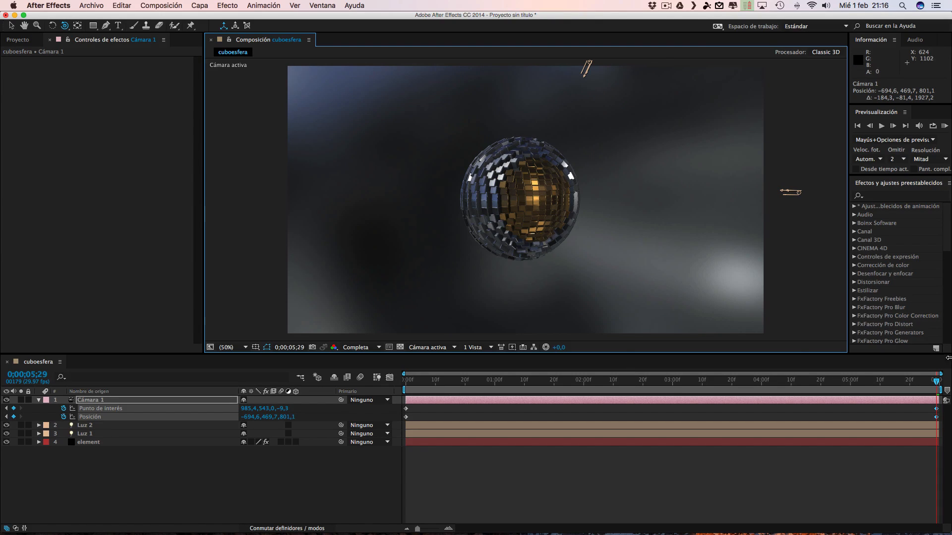
pyautogui.moveTo(935, 384); pyautogui.dragTo(908, 387)
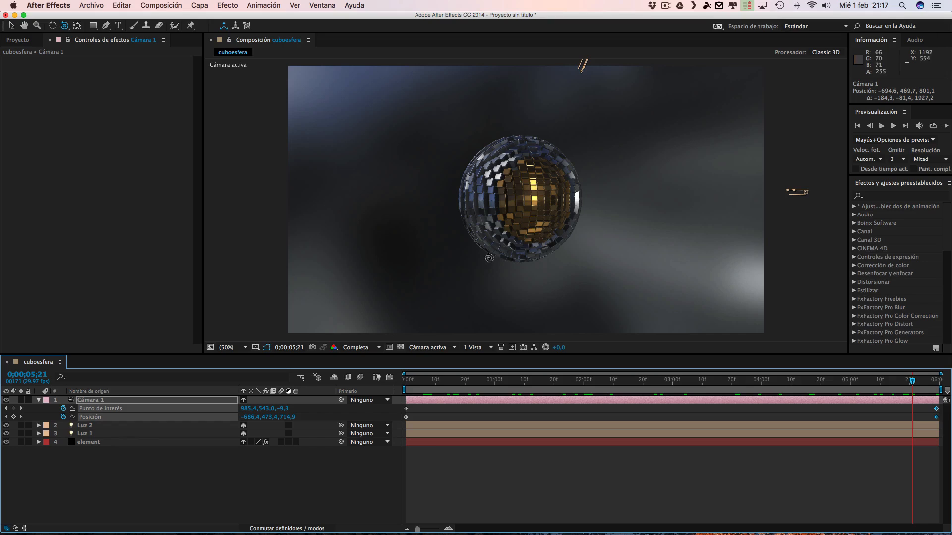
# In Vista personalizada 1, reposition Cámara 1's starting position keyframe and pull its path handle outward to curve the start of the path.
pyautogui.click(444, 350)
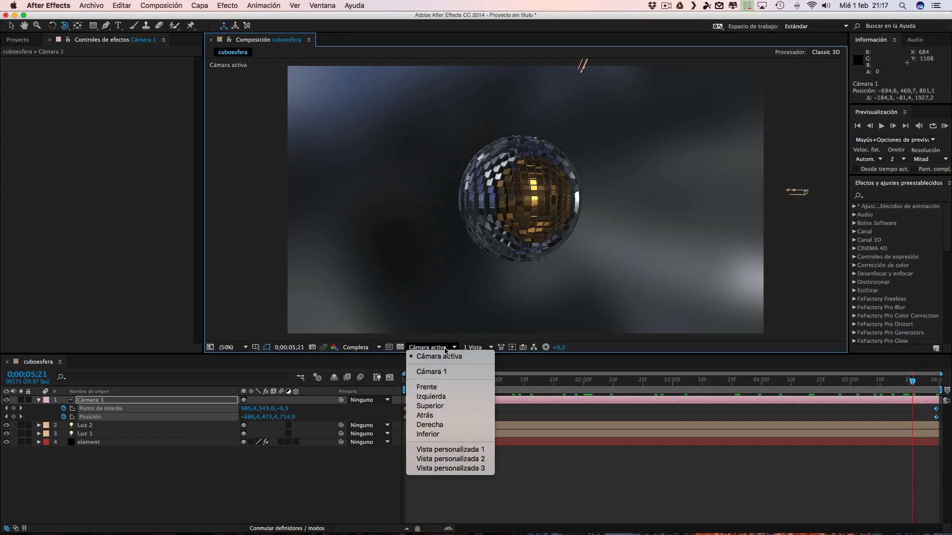
pyautogui.click(451, 450)
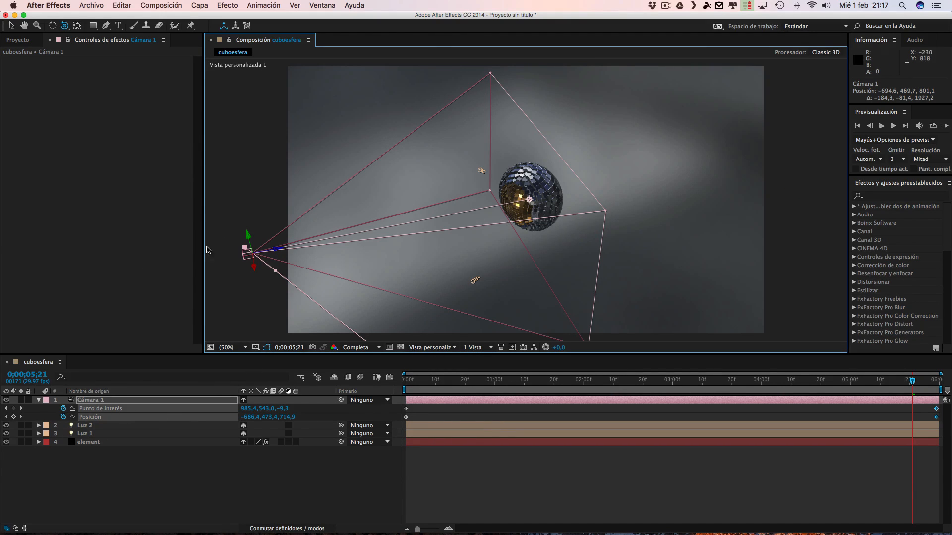
pyautogui.press(',')
pyautogui.press(',')
pyautogui.press('.')
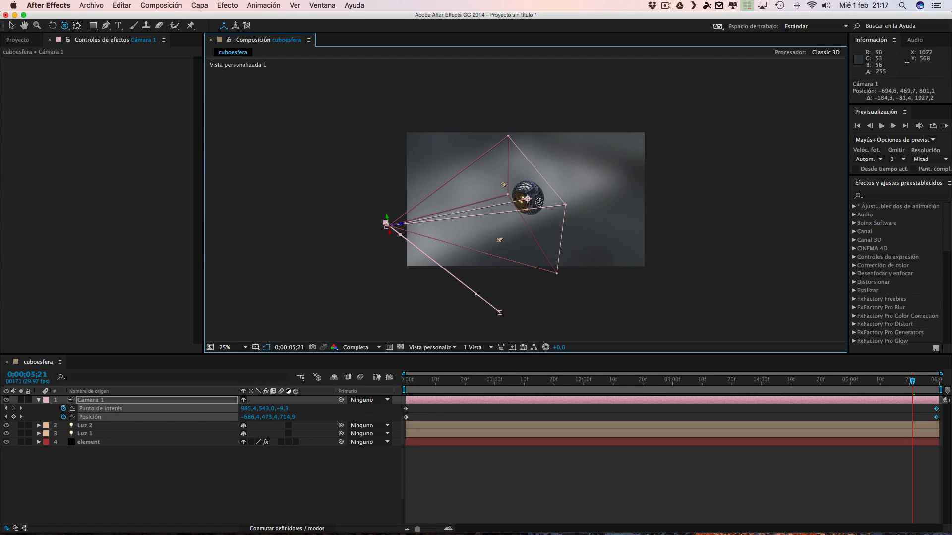
pyautogui.click(11, 25)
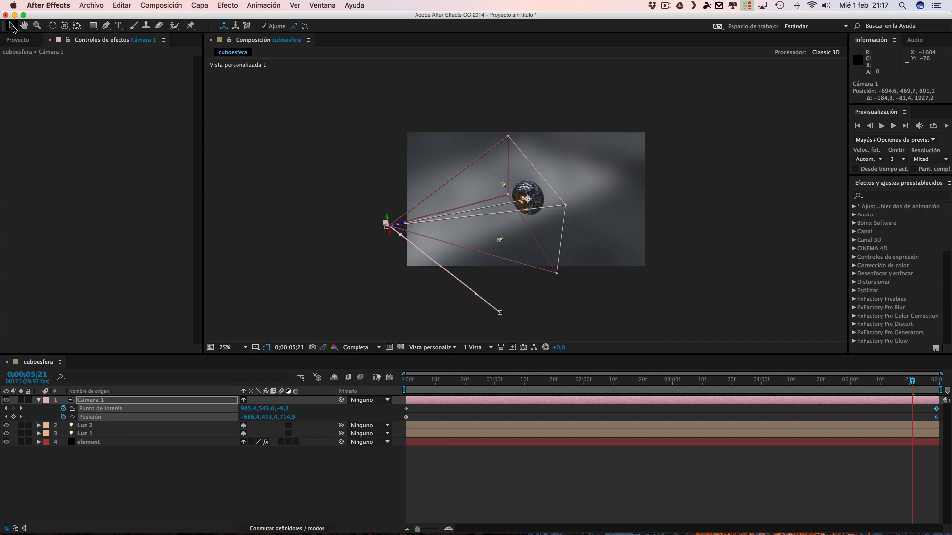
pyautogui.moveTo(476, 297); pyautogui.dragTo(448, 296)
pyautogui.moveTo(498, 313); pyautogui.dragTo(456, 288)
# Move Cámara 1's final position keyframe to about -217, -36, 828 and pull its path handle outward to round the arc.
pyautogui.moveTo(407, 232); pyautogui.dragTo(398, 179)
pyautogui.press('super+z')
pyautogui.moveTo(386, 224); pyautogui.dragTo(416, 183)
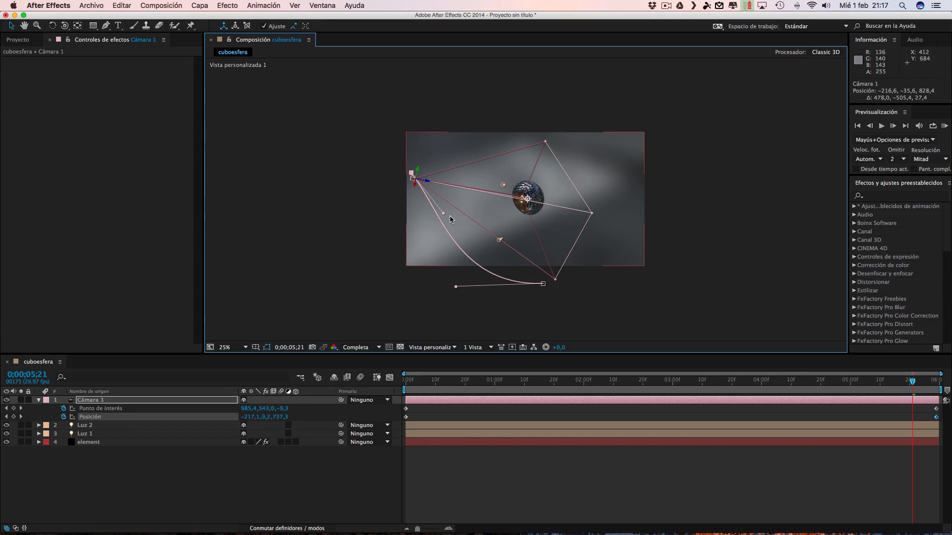
pyautogui.moveTo(442, 214); pyautogui.dragTo(398, 237)
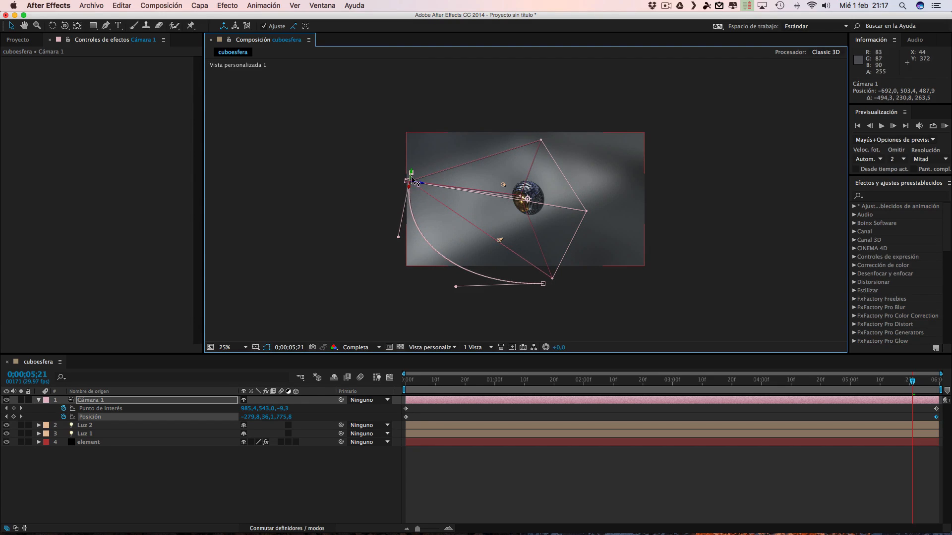
pyautogui.moveTo(412, 172); pyautogui.dragTo(411, 189)
pyautogui.press('super+z')
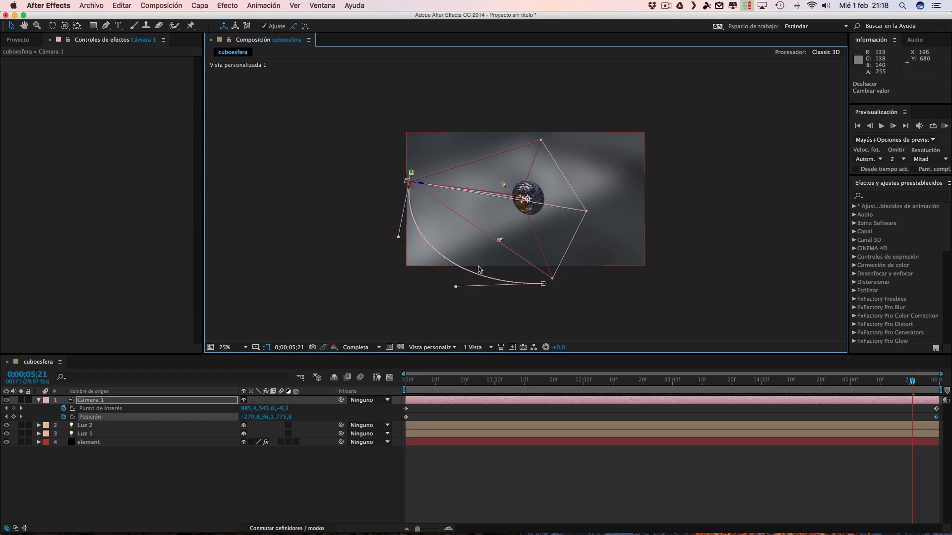
# Adjust the path handles and Cámara 1 at 0;00;05;21, and move the starting position keyframe to about 4, 306, -1395.
pyautogui.moveTo(456, 286); pyautogui.dragTo(465, 295)
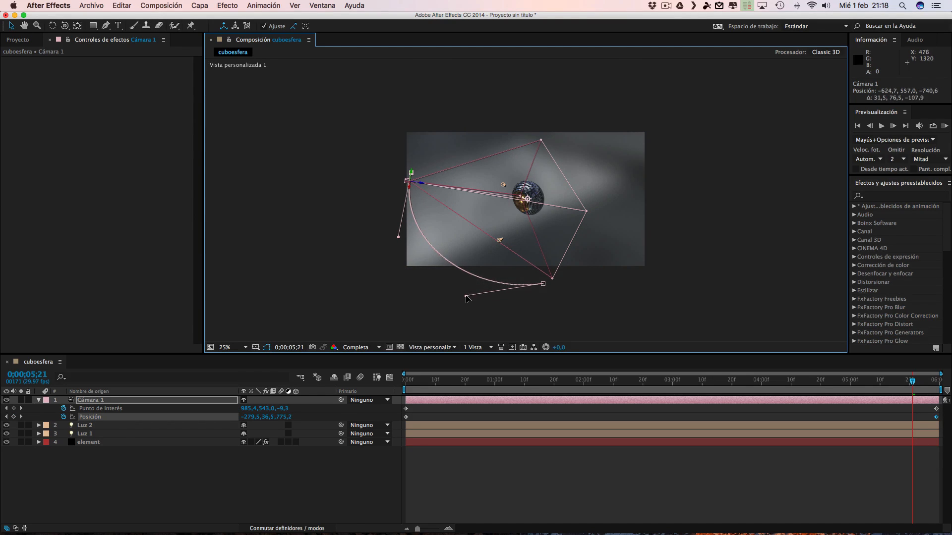
pyautogui.moveTo(543, 286); pyautogui.dragTo(548, 269)
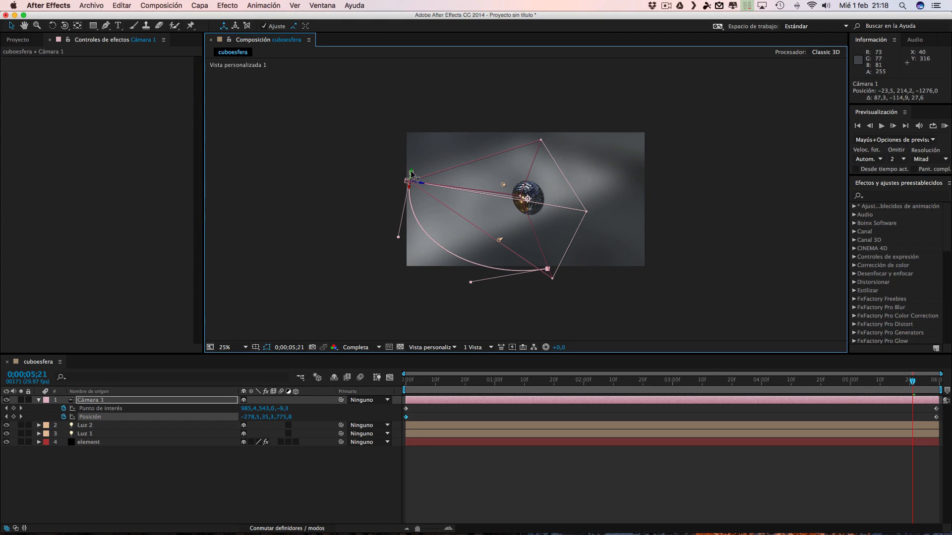
pyautogui.moveTo(411, 173)
pyautogui.mouseDown()
pyautogui.moveTo(429, 182)
pyautogui.moveTo(418, 180)
pyautogui.mouseUp()
pyautogui.moveTo(548, 270); pyautogui.dragTo(562, 284)
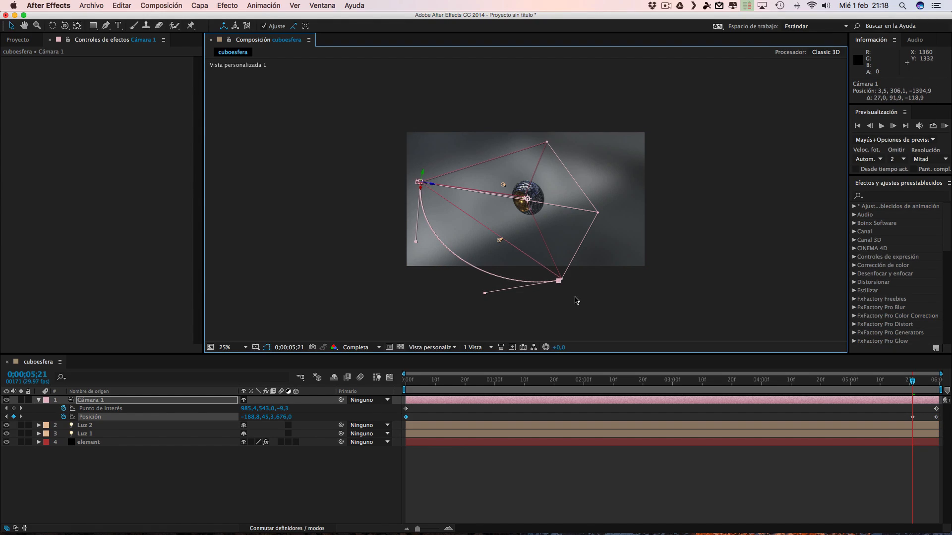
pyautogui.moveTo(416, 244); pyautogui.dragTo(419, 248)
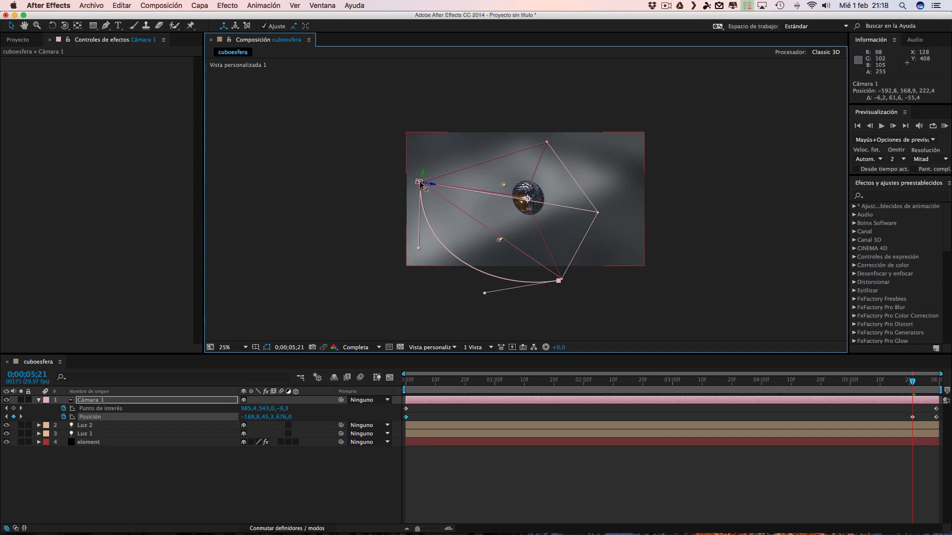
# Nudge Cámara 1 at 0;00;05;21, extend the starting keyframe's path handle, and shift that keyframe to about 25, 302, -1413.
pyautogui.moveTo(435, 184); pyautogui.dragTo(436, 184)
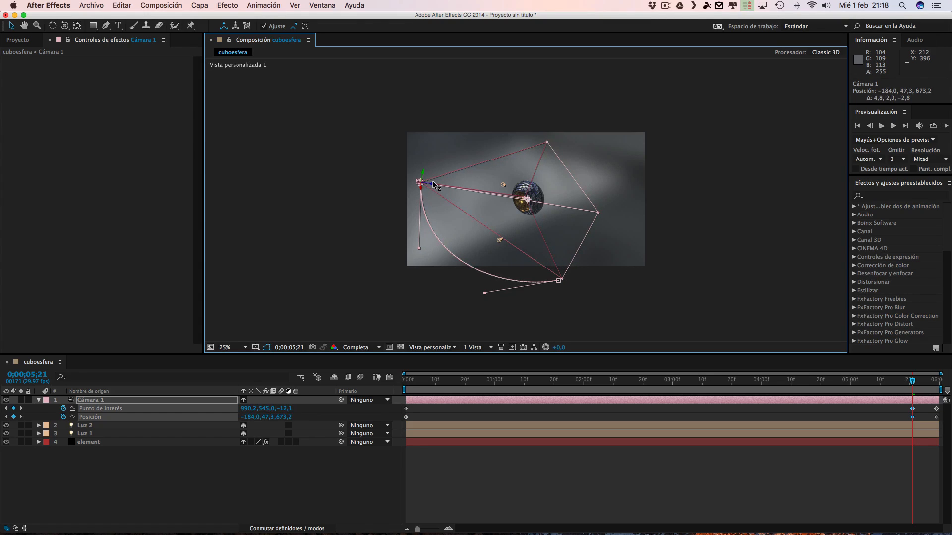
pyautogui.click(560, 283)
pyautogui.moveTo(485, 292)
pyautogui.mouseDown()
pyautogui.moveTo(470, 308)
pyautogui.moveTo(477, 303)
pyautogui.mouseUp()
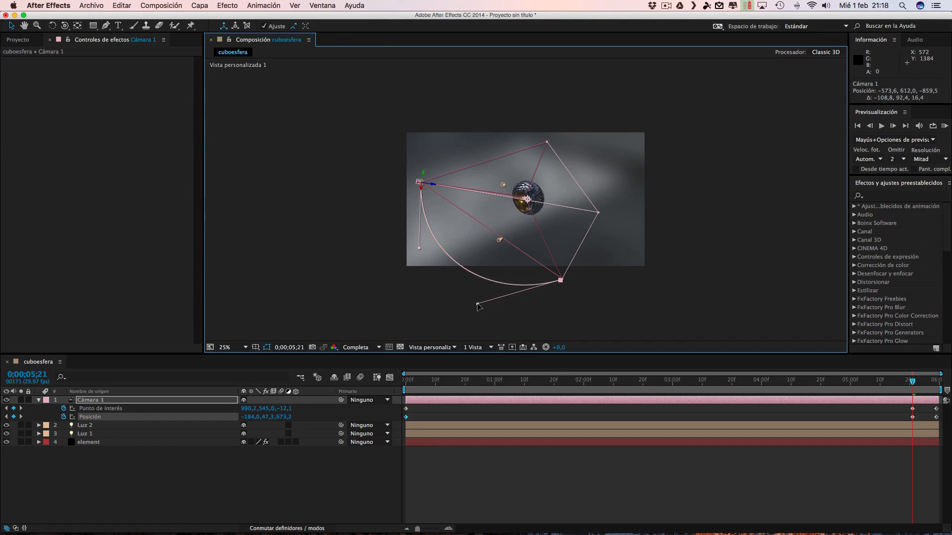
pyautogui.moveTo(560, 281); pyautogui.dragTo(562, 281)
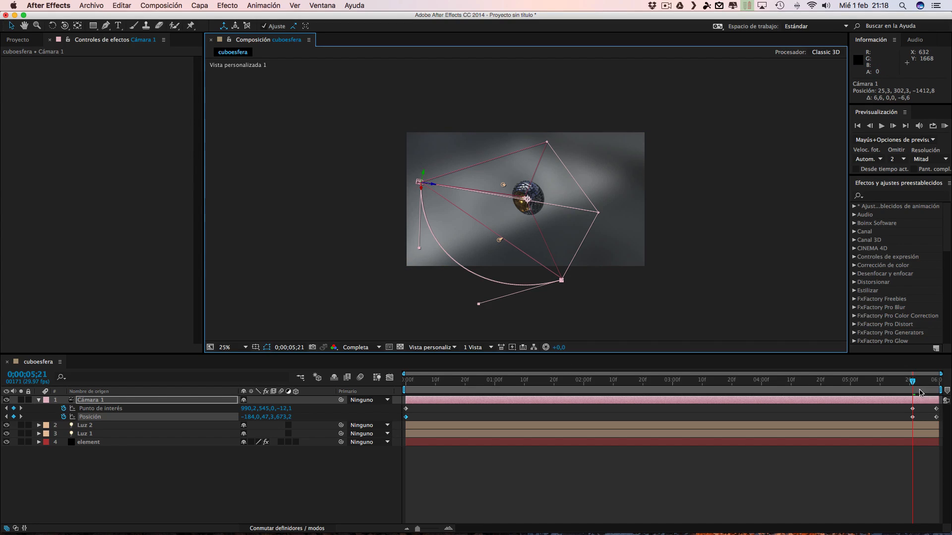
# Delete the extra Punto de interés and Posición keyframes at 0;00;05;21.
pyautogui.moveTo(912, 382); pyautogui.dragTo(910, 382)
pyautogui.moveTo(905, 419); pyautogui.dragTo(916, 406)
pyautogui.press('Delete')
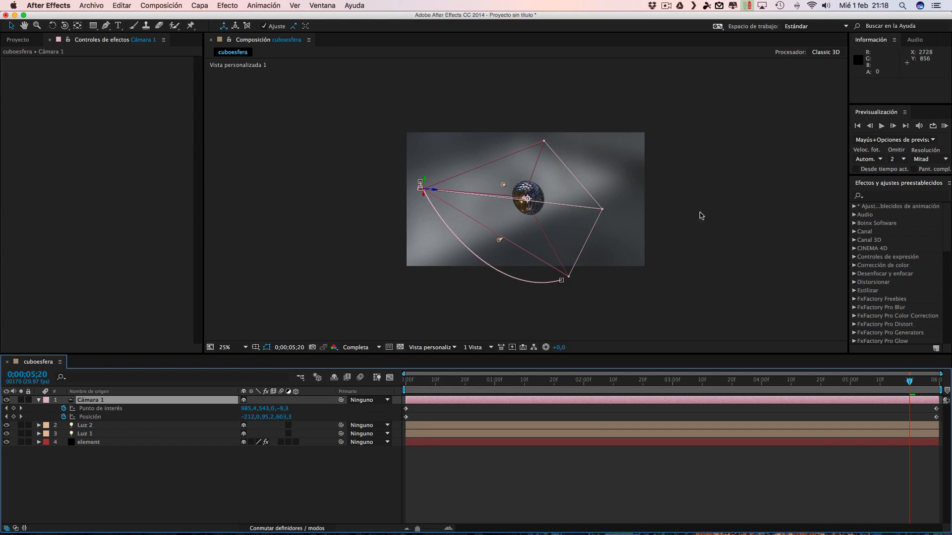
# Move the final position keyframe nearer the sphere, to about 160, -26, 442, and pull its path handle to about -106, 379, 291.
pyautogui.moveTo(422, 186); pyautogui.dragTo(443, 240)
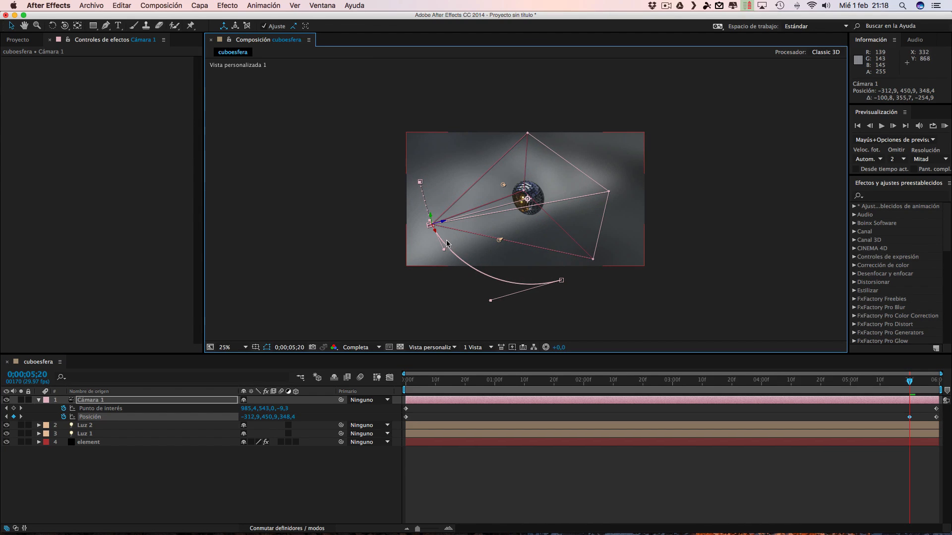
pyautogui.press('super+z')
pyautogui.moveTo(420, 182); pyautogui.dragTo(457, 174)
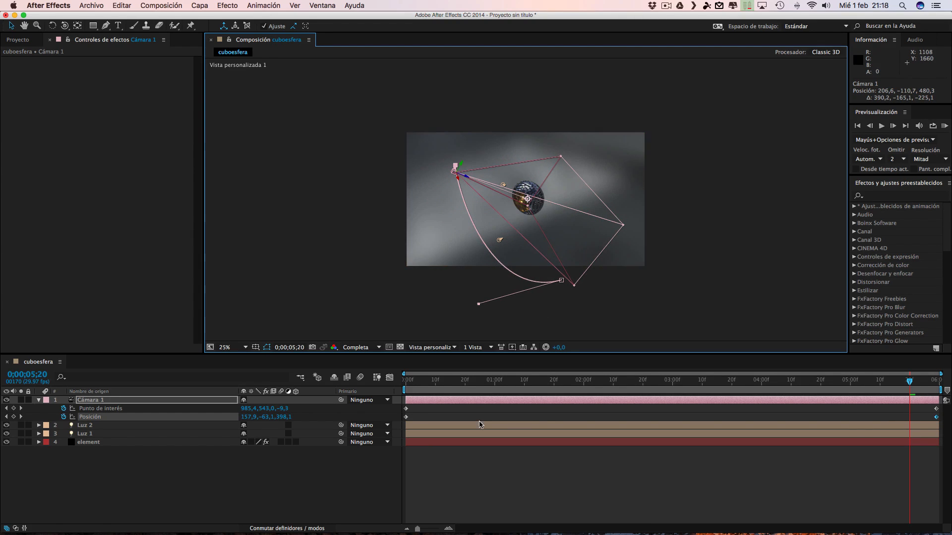
pyautogui.click(475, 392)
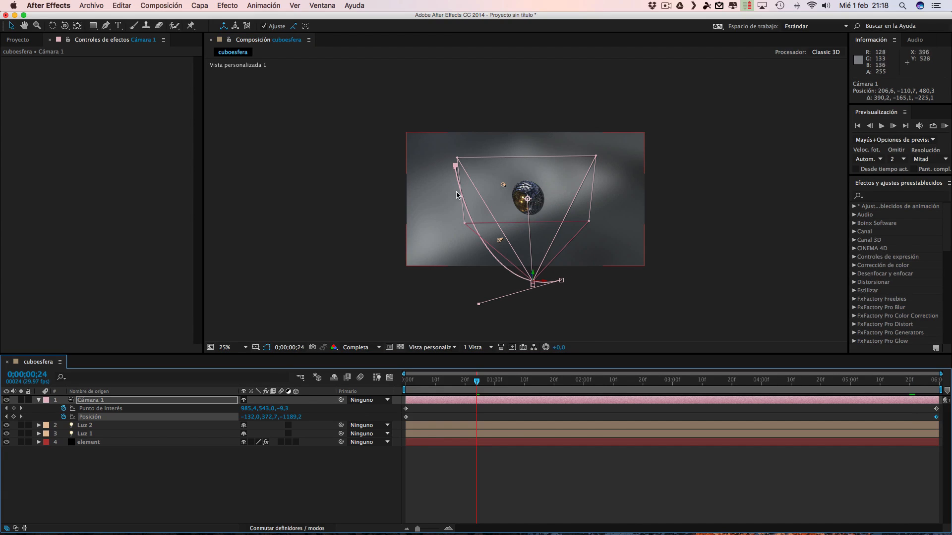
pyautogui.moveTo(456, 168); pyautogui.dragTo(454, 178)
pyautogui.press('.')
pyautogui.press('.')
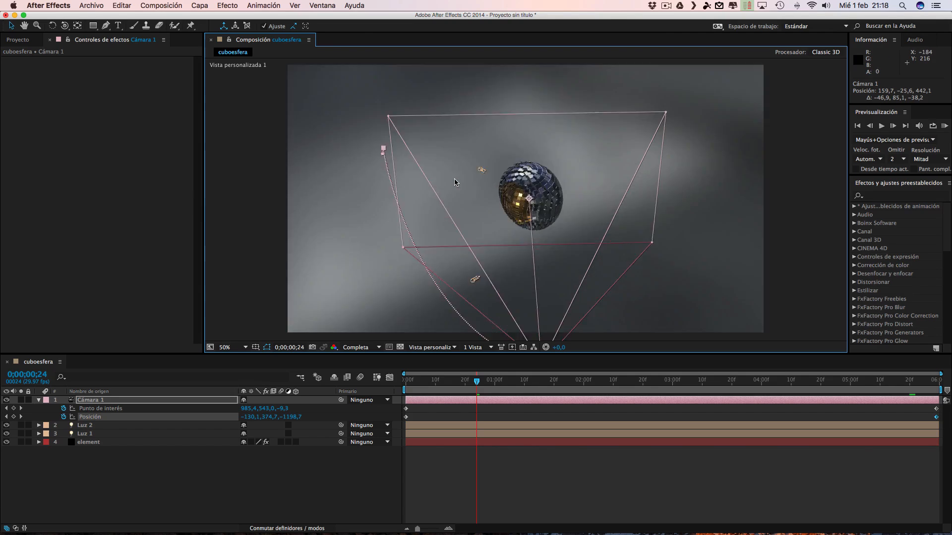
pyautogui.moveTo(383, 155); pyautogui.dragTo(376, 229)
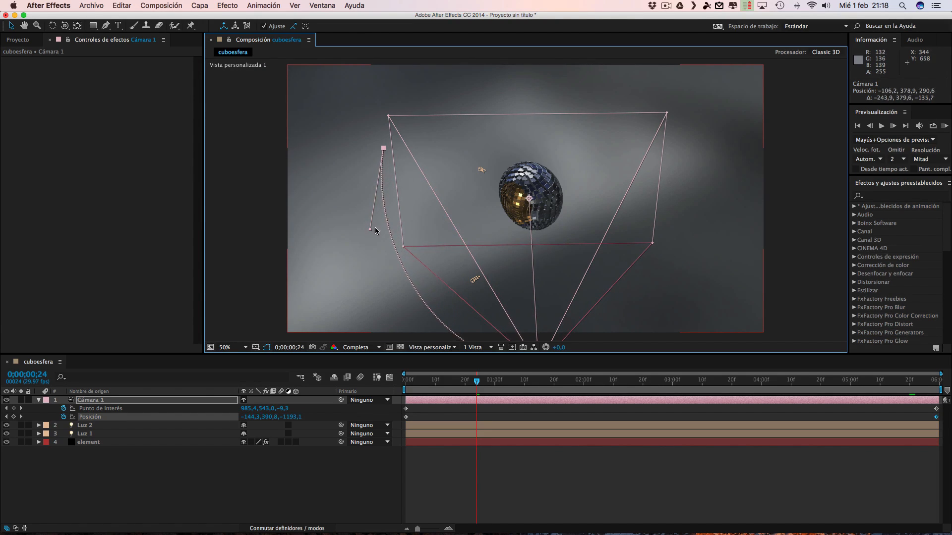
# Move the starting position keyframe to about 79, 142, -1306 and lengthen the final keyframe's path handle to about -161, 489, 236.
pyautogui.scroll(3, 399, 237)
pyautogui.scroll(-5, 400, 236)
pyautogui.scroll(1, 400, 237)
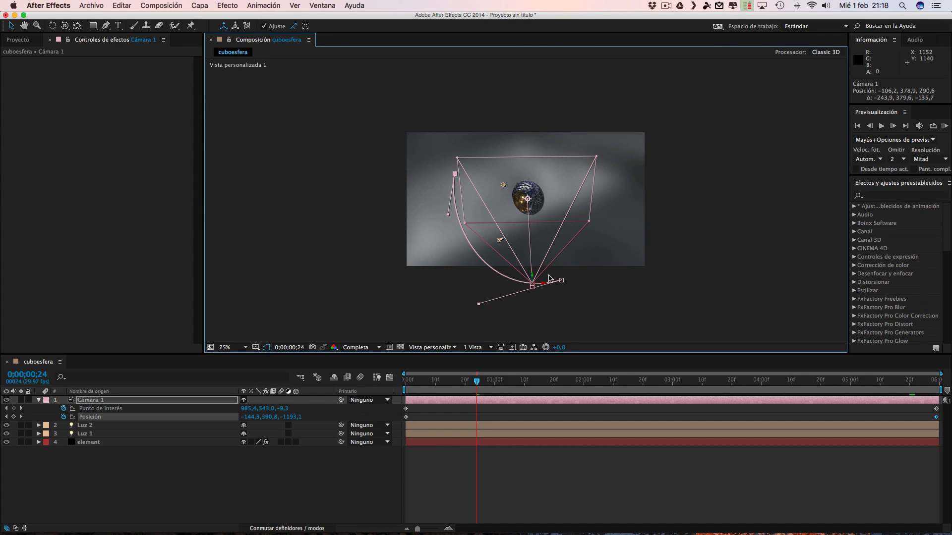
pyautogui.moveTo(564, 281); pyautogui.dragTo(557, 261)
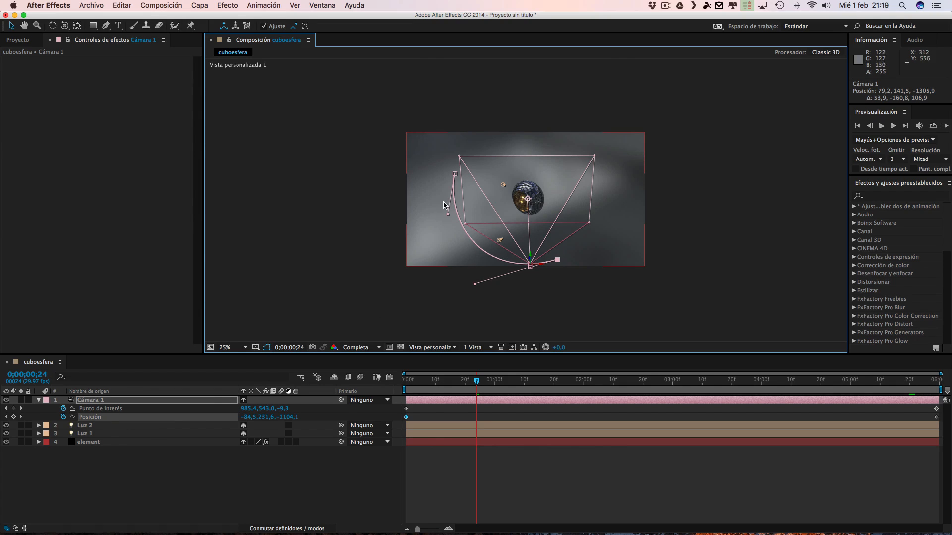
pyautogui.moveTo(447, 214); pyautogui.dragTo(447, 225)
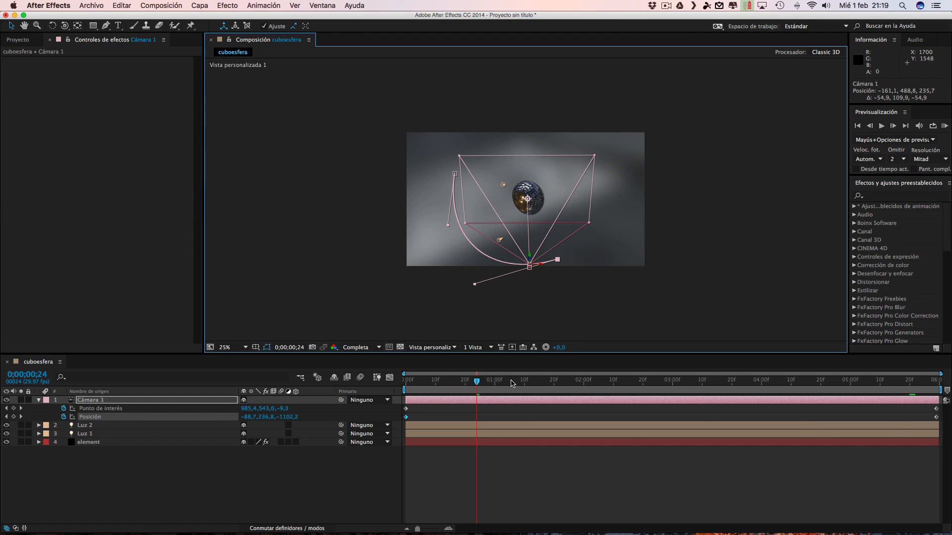
# Scrub through the camera move to 0;00;05;12 and return the composition view to Cámara activa.
pyautogui.moveTo(529, 389); pyautogui.dragTo(913, 384)
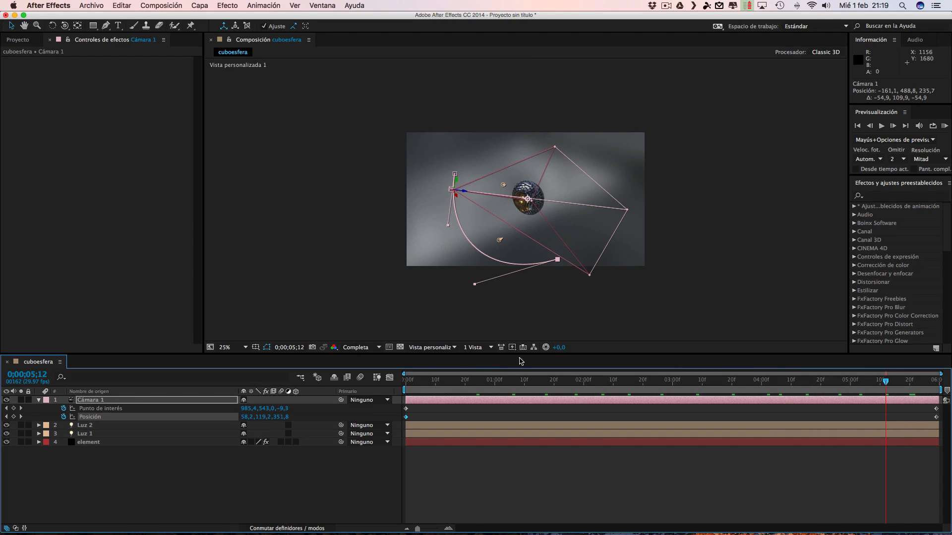
pyautogui.click(430, 347)
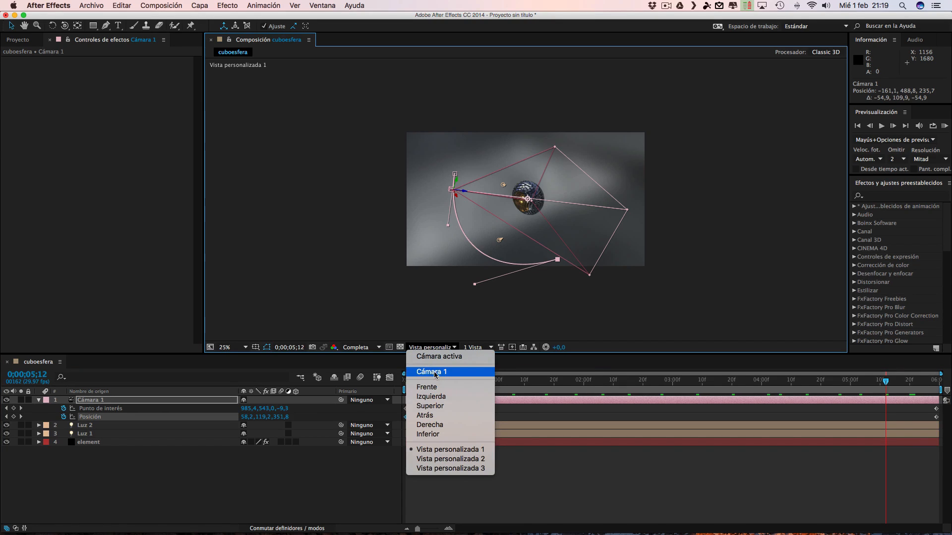
pyautogui.click(433, 372)
pyautogui.click(430, 347)
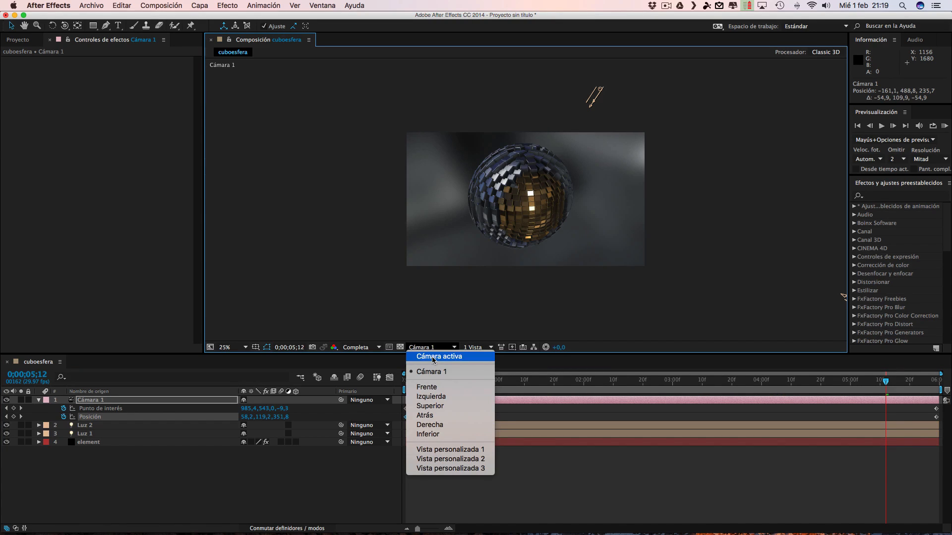
pyautogui.click(437, 357)
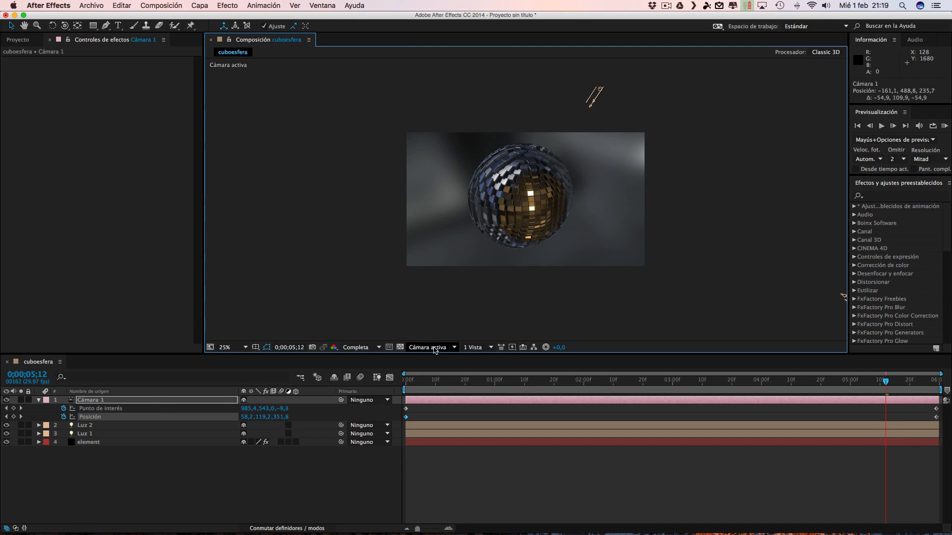
# Fit the whole composition frame in the viewer, seen through Cámara activa.
pyautogui.click(431, 349)
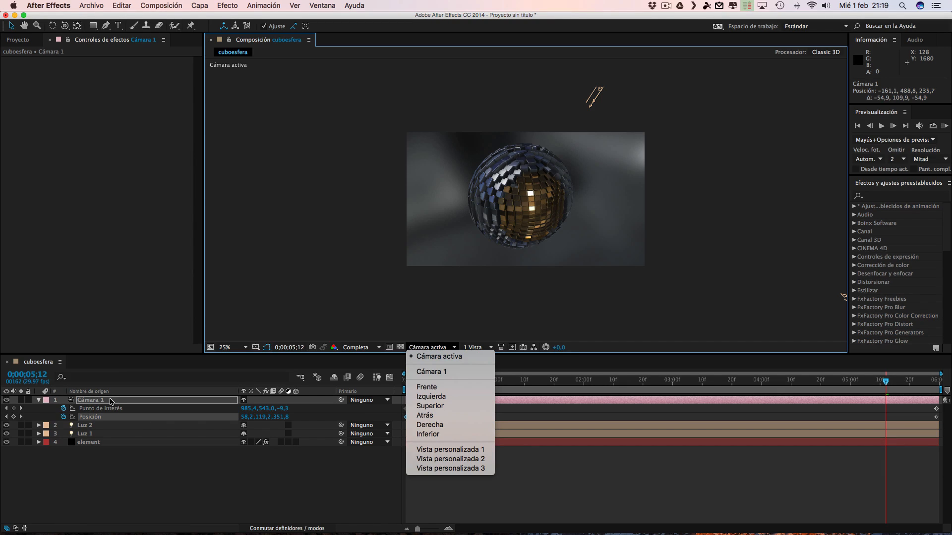
pyautogui.click(439, 377)
pyautogui.scroll(-10, 606, 306)
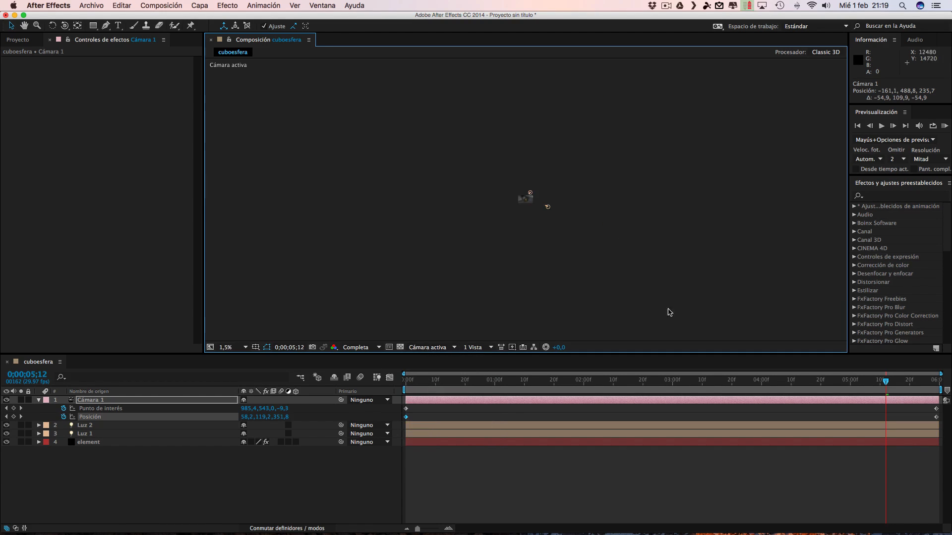
pyautogui.click(228, 348)
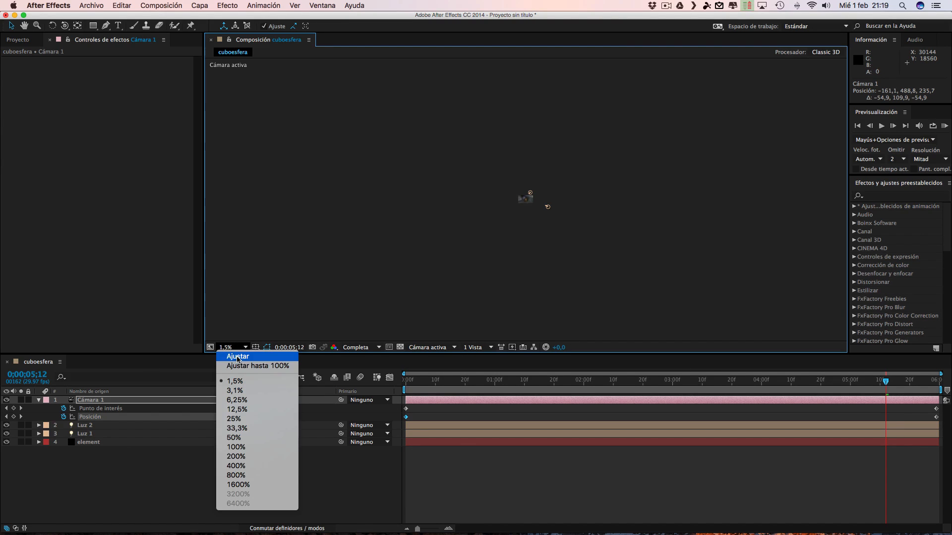
# Scrub back through the camera move to 0;00;00;00 to examine the sphere's framing and reflections.
pyautogui.moveTo(886, 381); pyautogui.dragTo(807, 384)
pyautogui.click(805, 386)
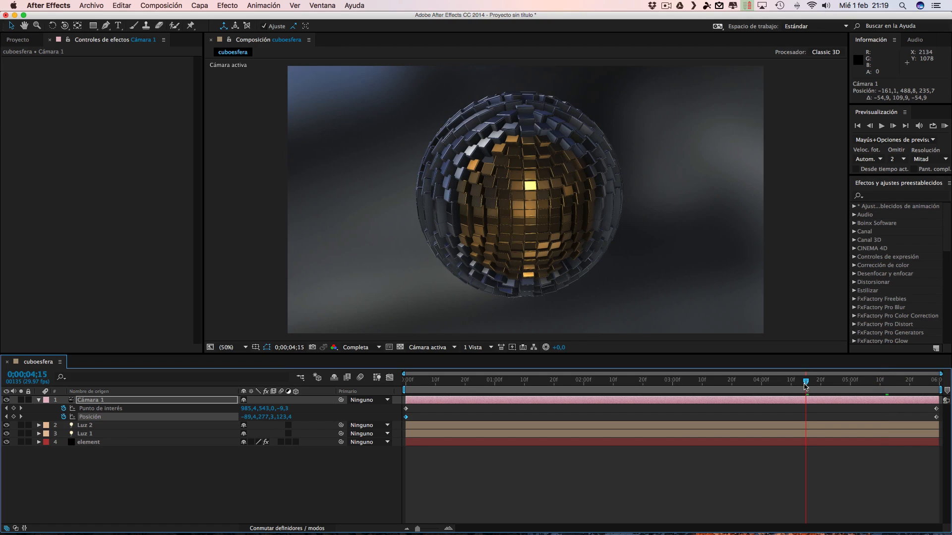
pyautogui.moveTo(800, 384); pyautogui.dragTo(752, 383)
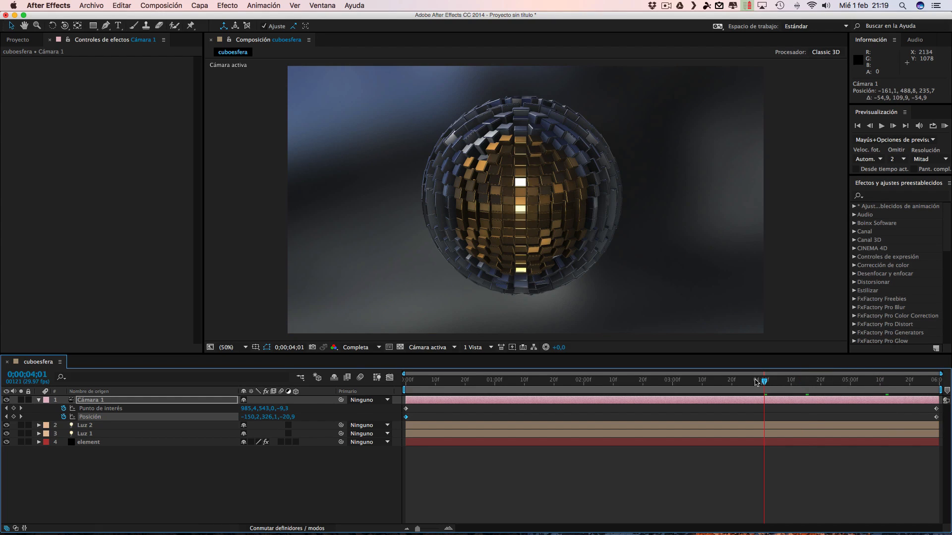
pyautogui.click(717, 383)
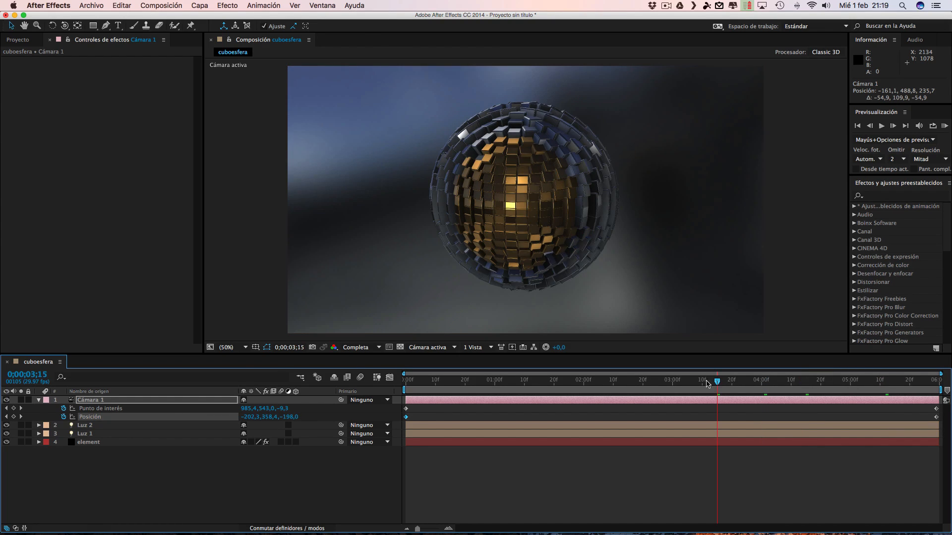
pyautogui.click(660, 384)
pyautogui.click(601, 384)
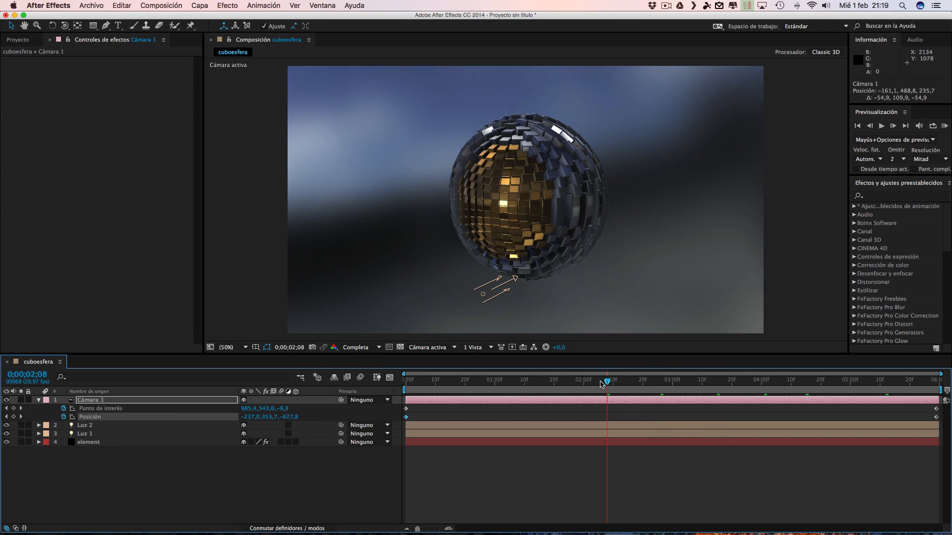
pyautogui.click(542, 383)
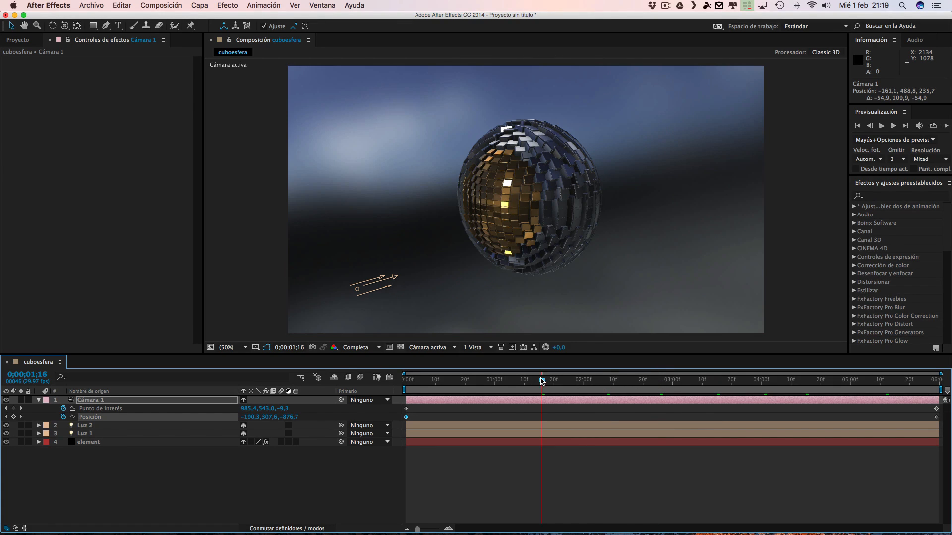
pyautogui.click(404, 384)
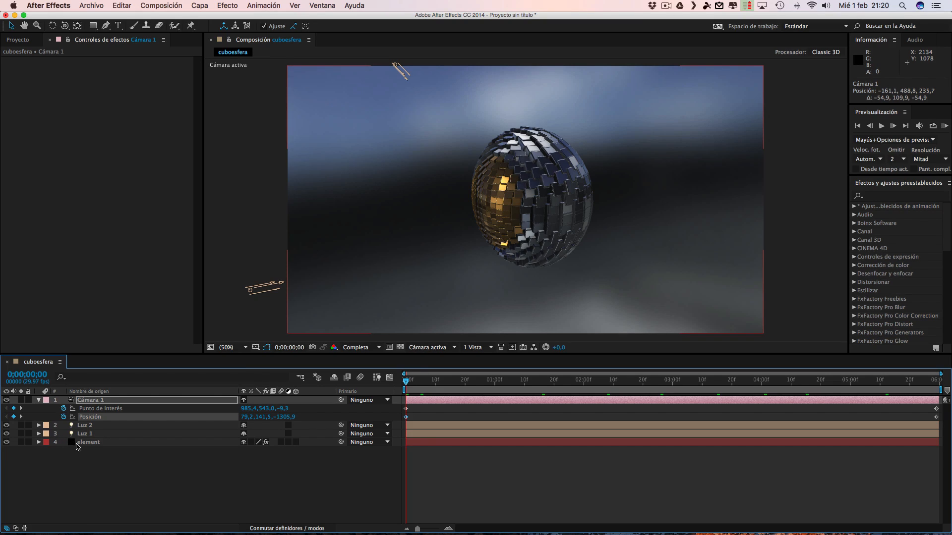
# Select the element layer and collapse Group 2 and the subsections of Group 1 in its Element effect.
pyautogui.click(91, 445)
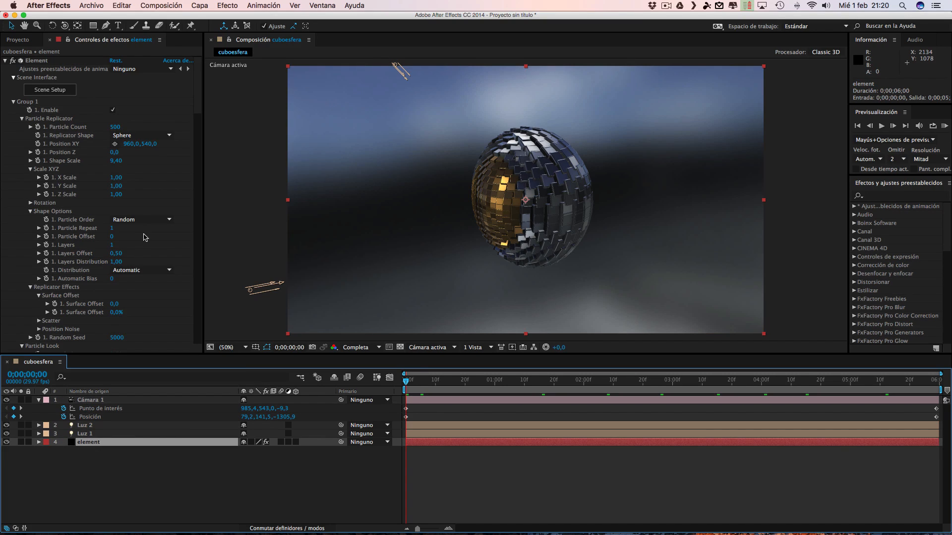
pyautogui.moveTo(199, 85); pyautogui.dragTo(209, 175)
pyautogui.click(22, 249)
pyautogui.moveTo(196, 194); pyautogui.dragTo(194, 149)
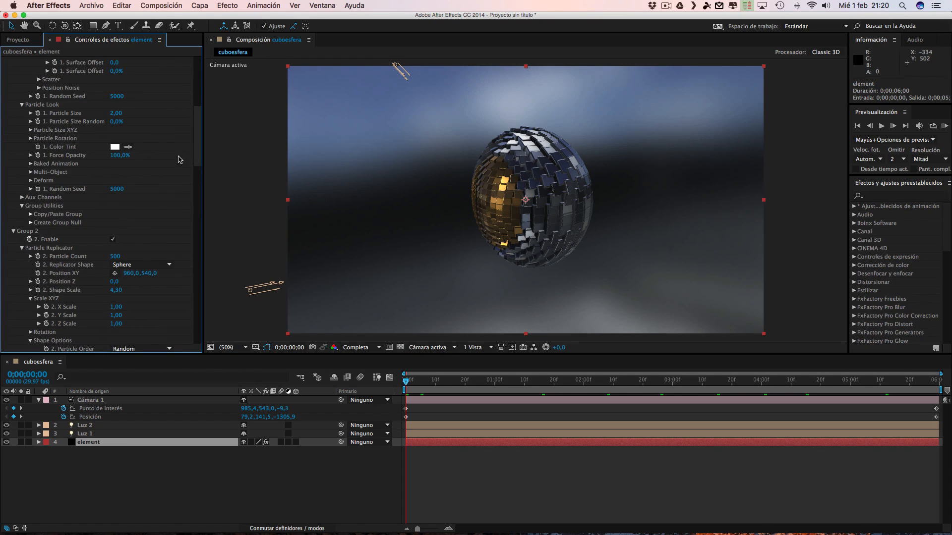
pyautogui.click(14, 231)
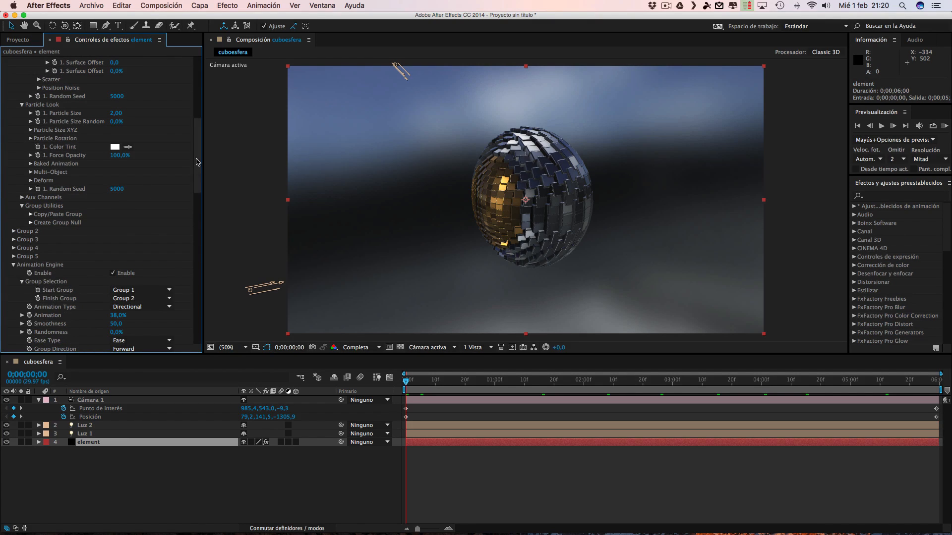
pyautogui.moveTo(195, 162); pyautogui.dragTo(193, 111)
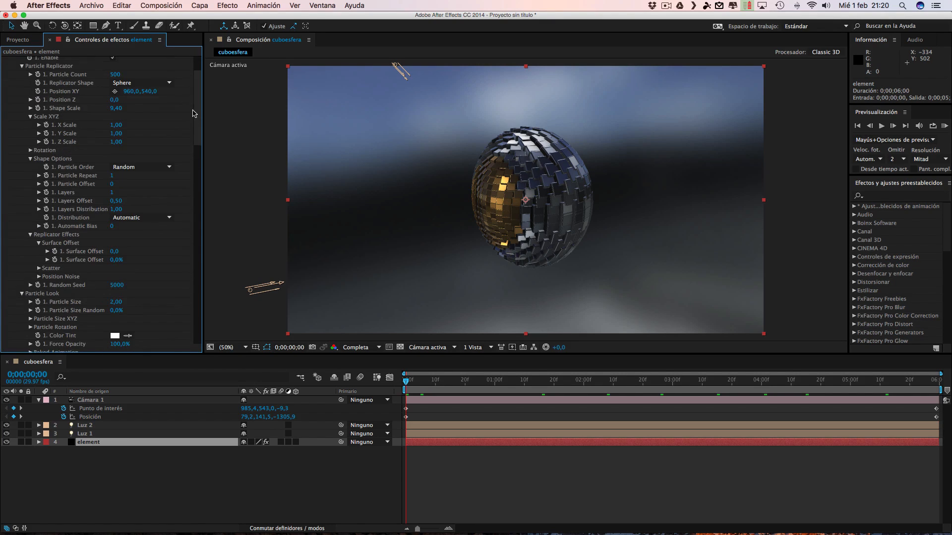
pyautogui.click(22, 66)
pyautogui.click(22, 74)
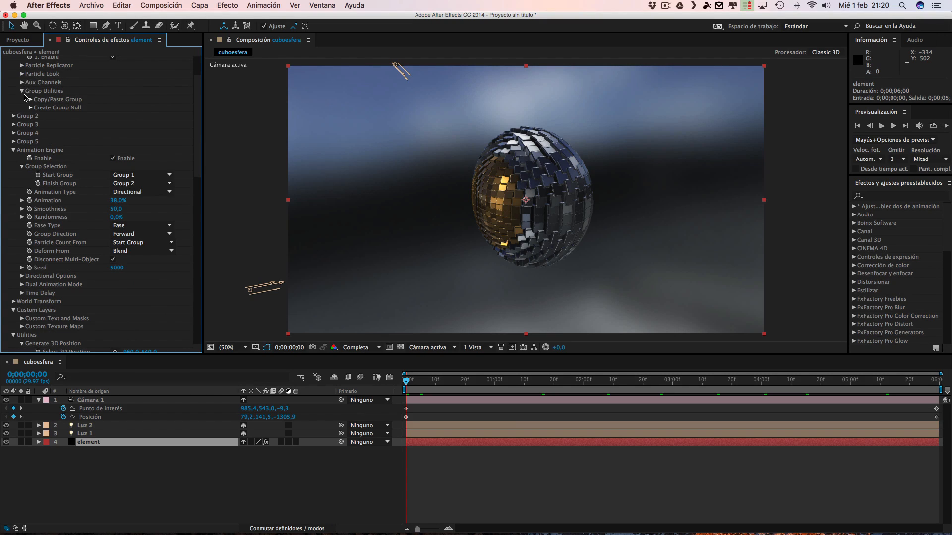
pyautogui.click(22, 91)
pyautogui.moveTo(198, 176); pyautogui.dragTo(198, 136)
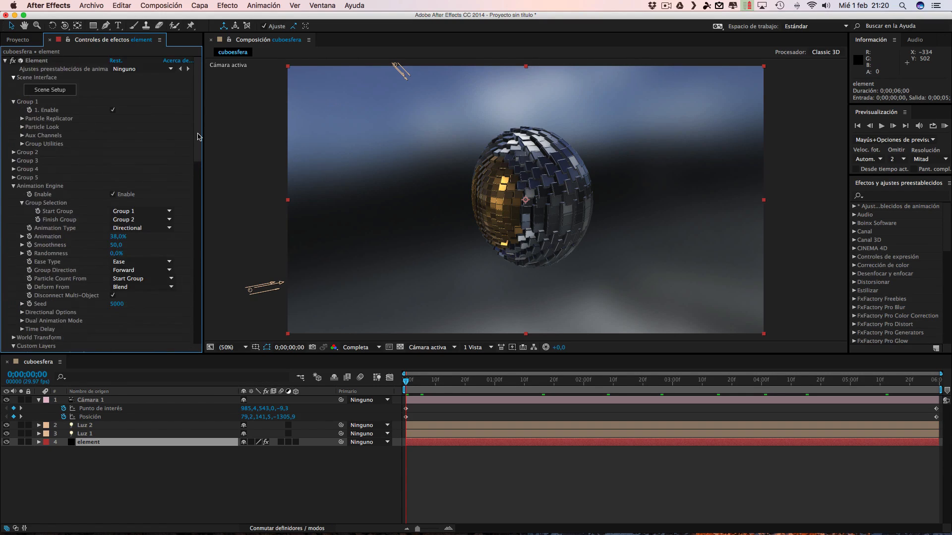
# Collapse Group 1, Custom Layers, Utilities and Render Settings in the Element effect, leaving Animation Engine expanded.
pyautogui.click(13, 102)
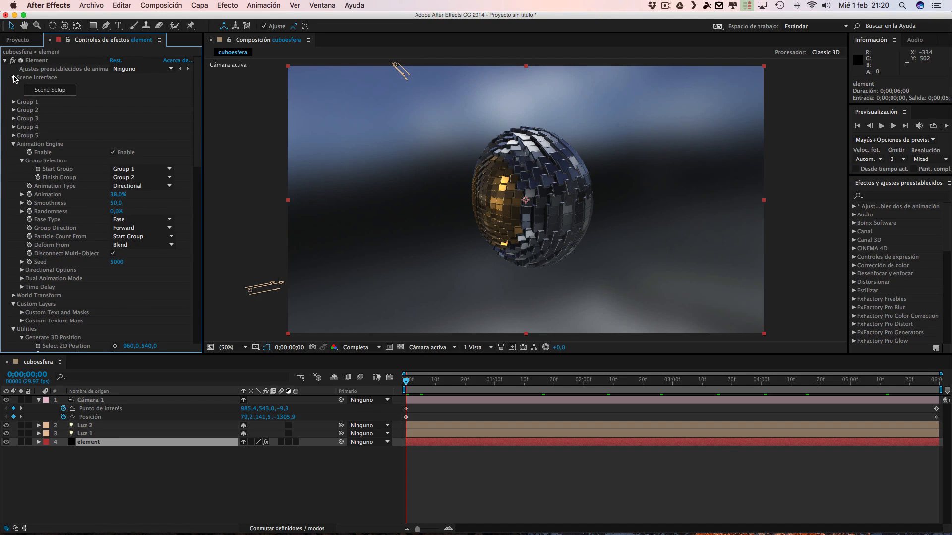
pyautogui.click(13, 144)
pyautogui.click(14, 161)
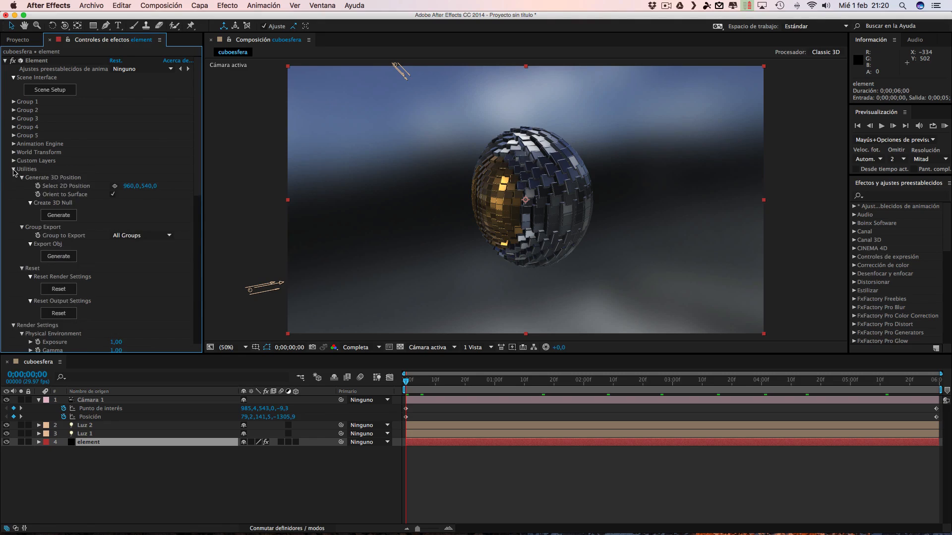
pyautogui.click(14, 170)
pyautogui.click(13, 178)
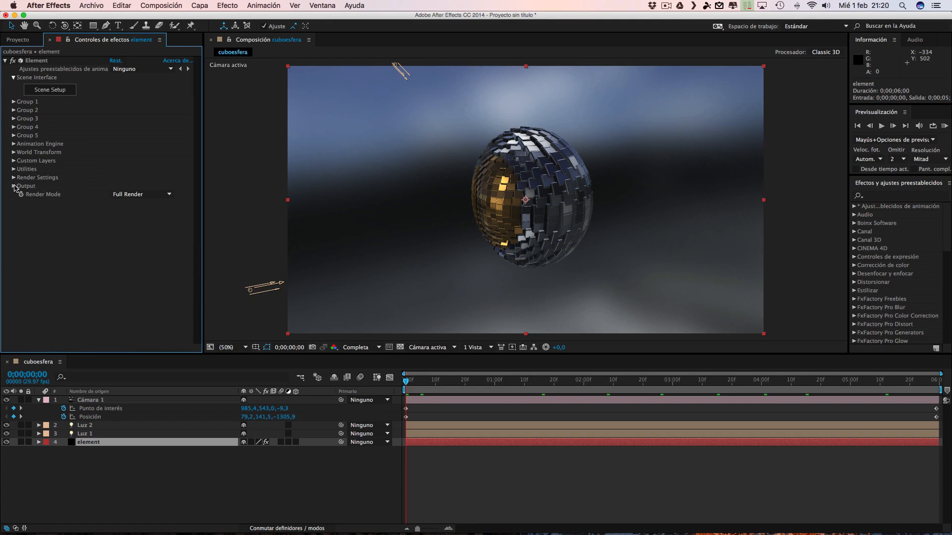
pyautogui.click(13, 144)
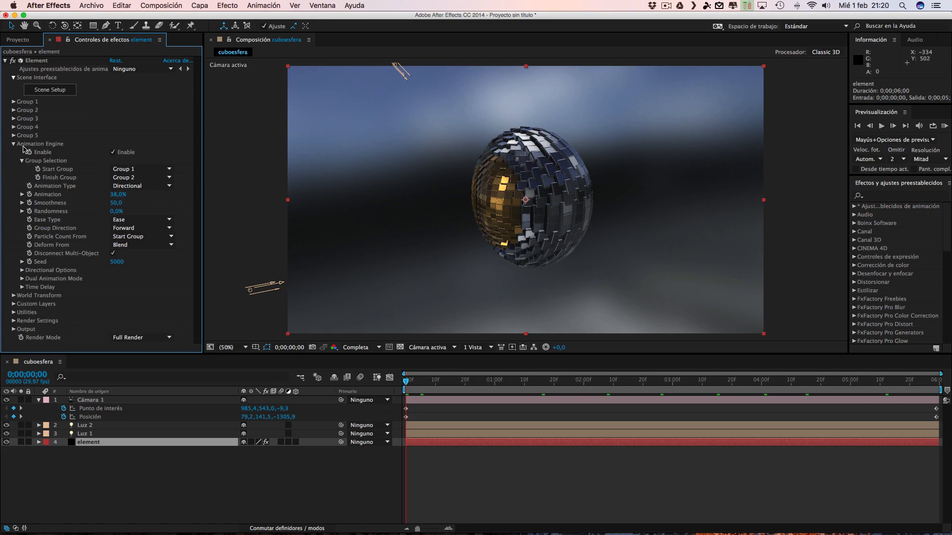
# Set the Animation Engine's Animation to 0% and enable its keyframing at 0;00;00;00.
pyautogui.click(106, 192)
pyautogui.moveTo(106, 192)
pyautogui.mouseDown()
pyautogui.moveTo(162, 197)
pyautogui.moveTo(100, 198)
pyautogui.mouseUp()
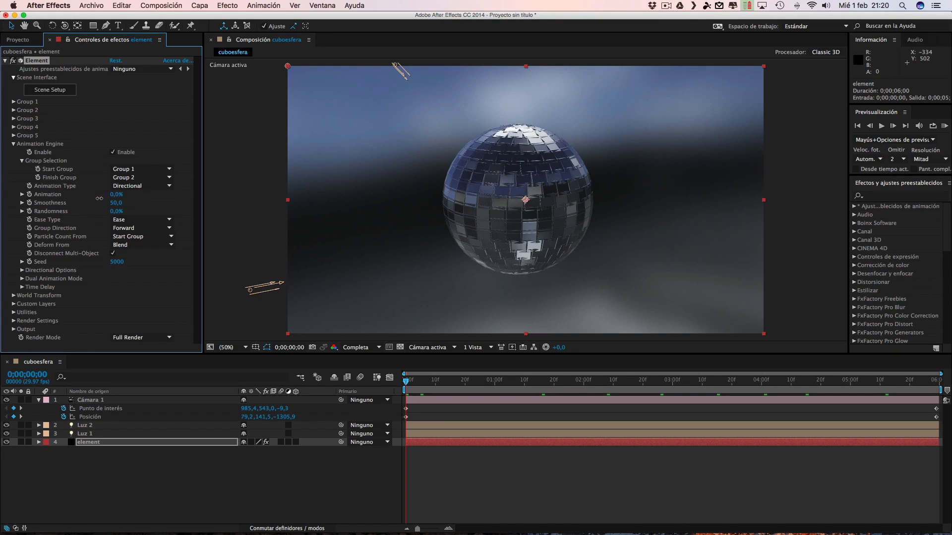
pyautogui.click(29, 195)
# Set Animation to 100% at the camera's final keyframe, 0;00;05;29, and scrub back through the transition to 0;00;03;12.
pyautogui.click(21, 418)
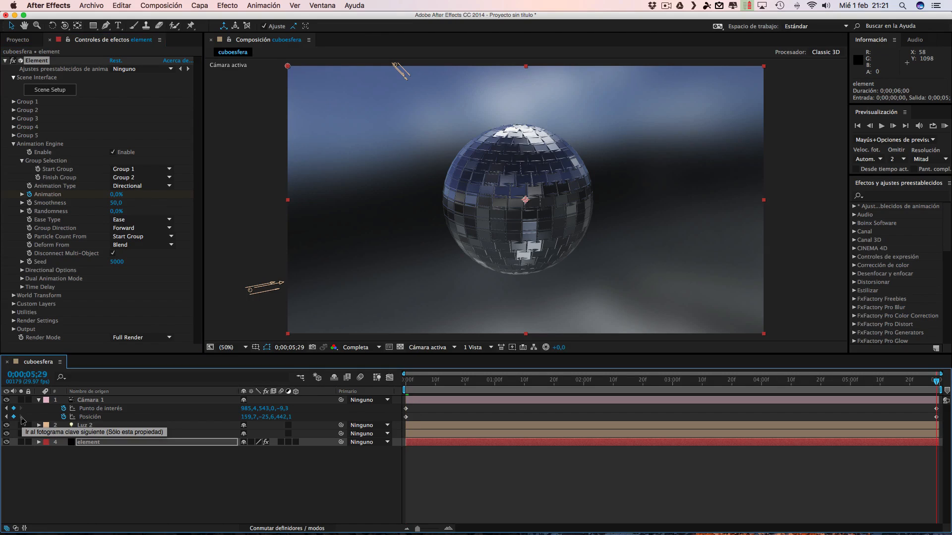
pyautogui.click(117, 194)
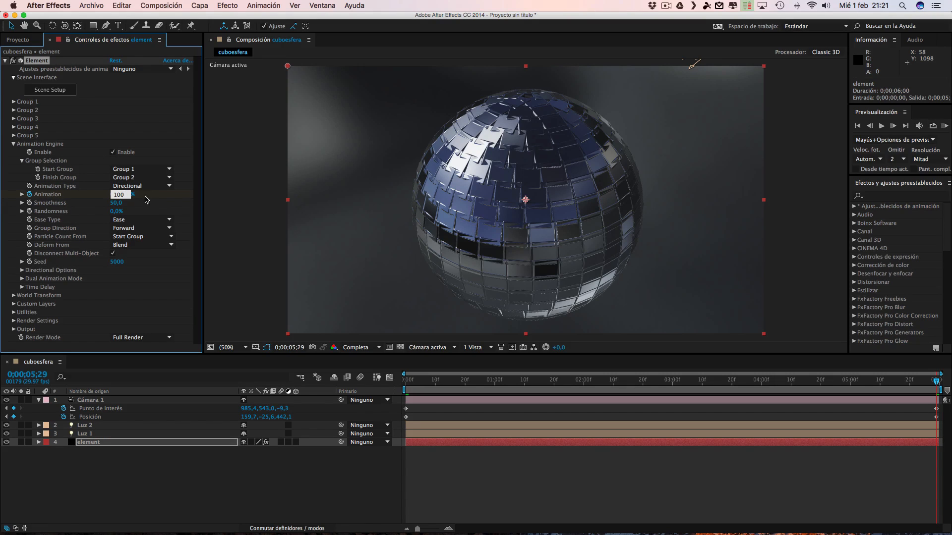
pyautogui.write('100')
pyautogui.press('Return')
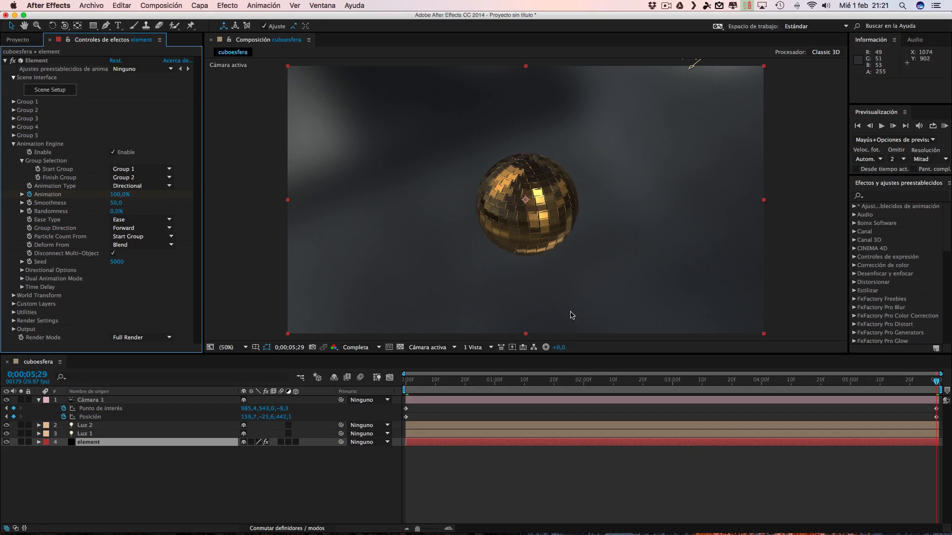
pyautogui.moveTo(937, 383); pyautogui.dragTo(708, 393)
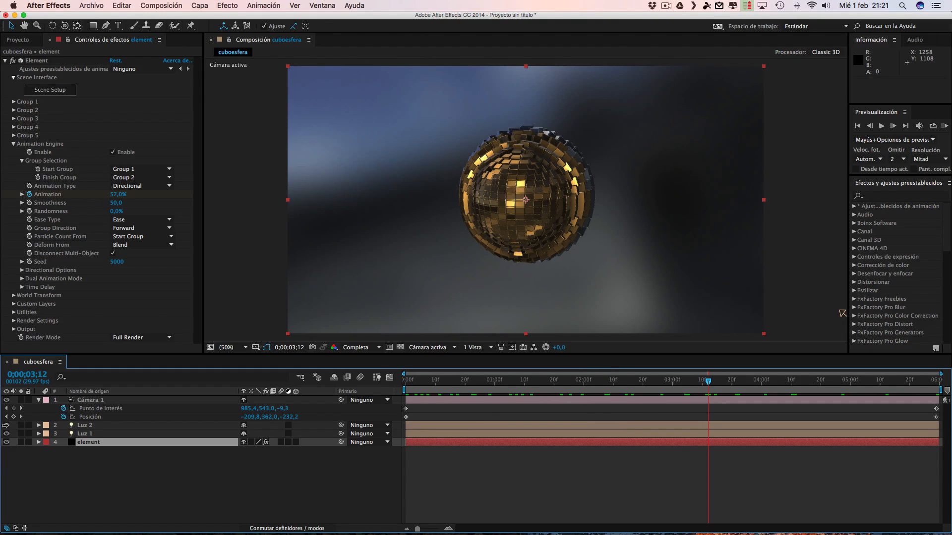
# Dolly Cámara 1 closer to the sphere at the 0;00;00;00 keyframe, to a position of about 221, 204, -1103.
pyautogui.click(5, 409)
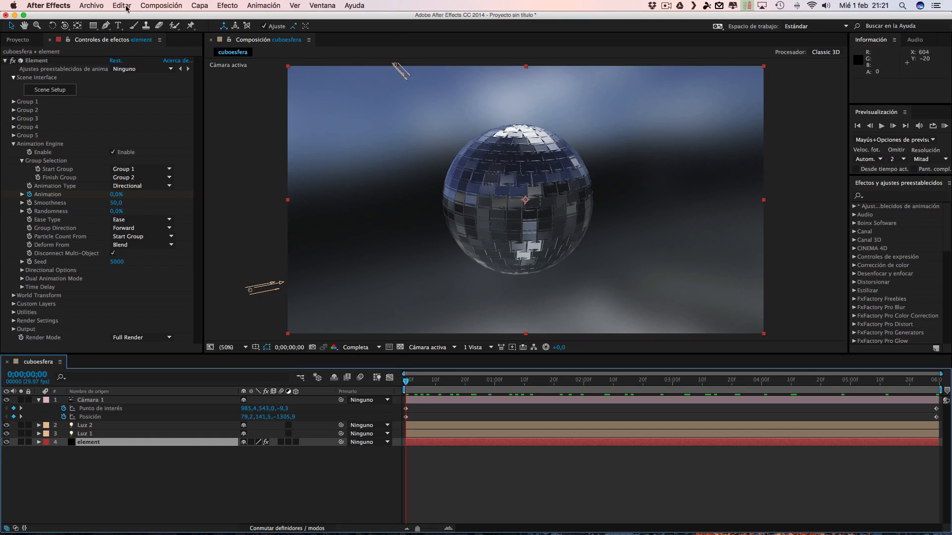
pyautogui.moveTo(64, 25); pyautogui.dragTo(106, 59)
pyautogui.click(569, 278)
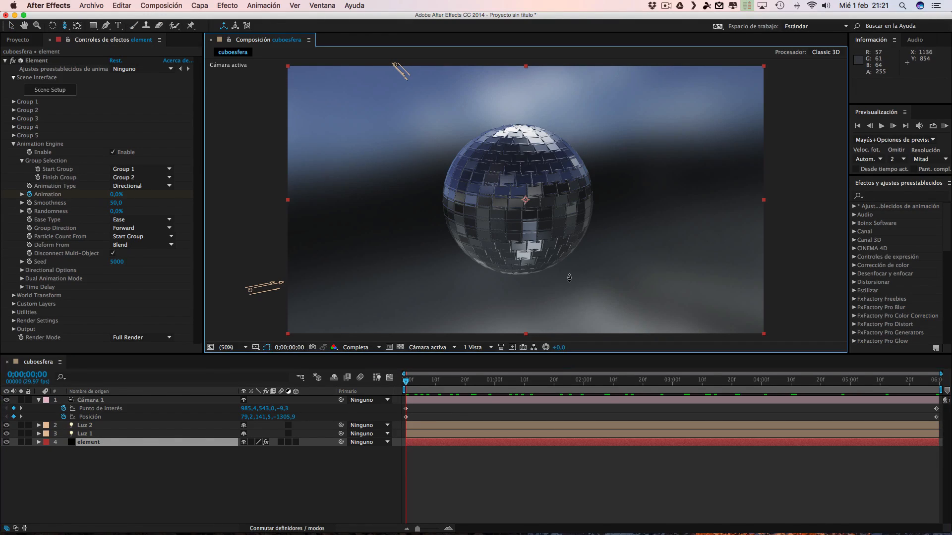
pyautogui.moveTo(570, 269); pyautogui.dragTo(568, 239)
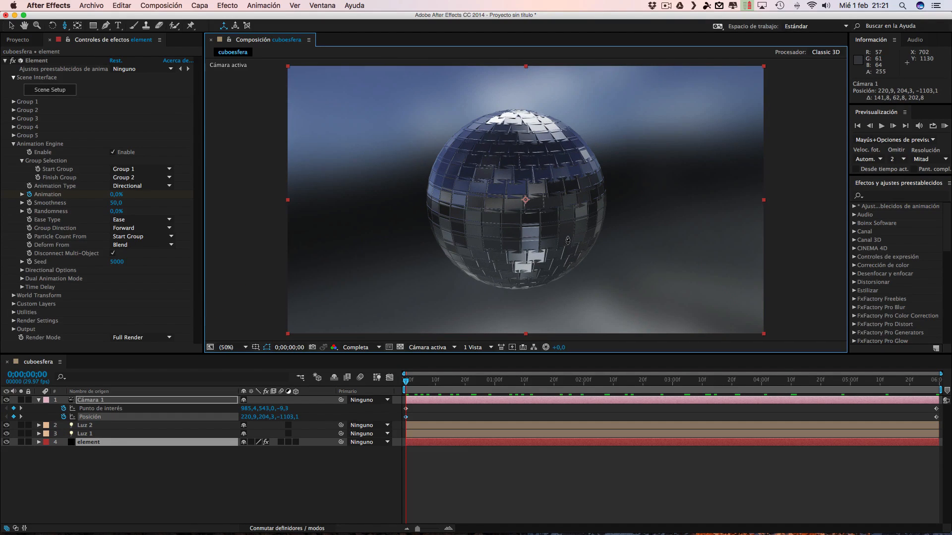
pyautogui.click(254, 480)
# Dolly Cámara 1 closer at the 0;00;05;29 keyframe, to a position of about 549, 243, 229.
pyautogui.click(21, 408)
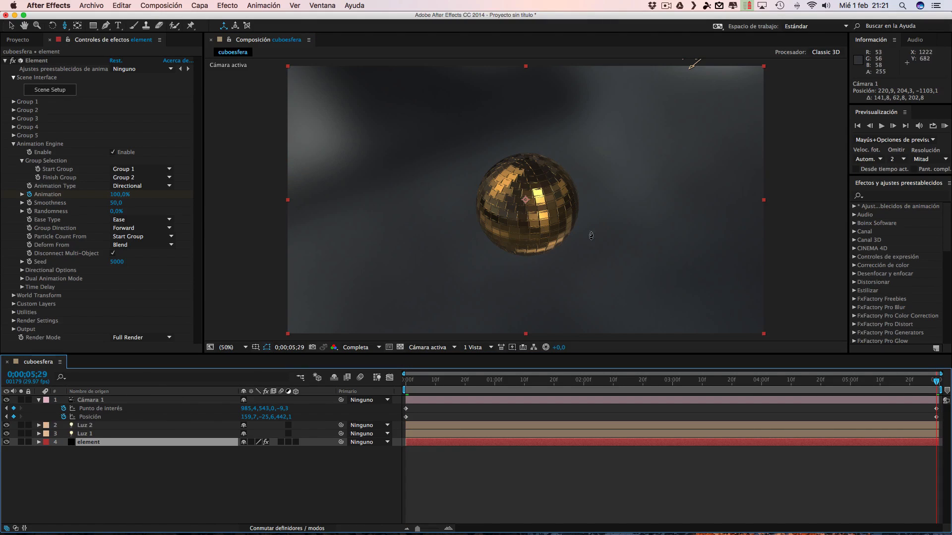
pyautogui.moveTo(582, 253); pyautogui.dragTo(580, 239)
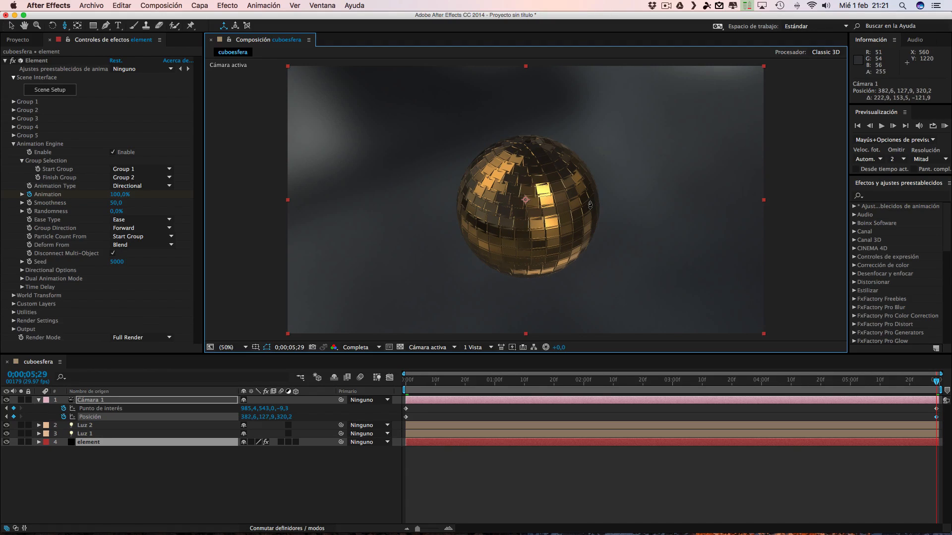
pyautogui.moveTo(590, 204); pyautogui.dragTo(589, 170)
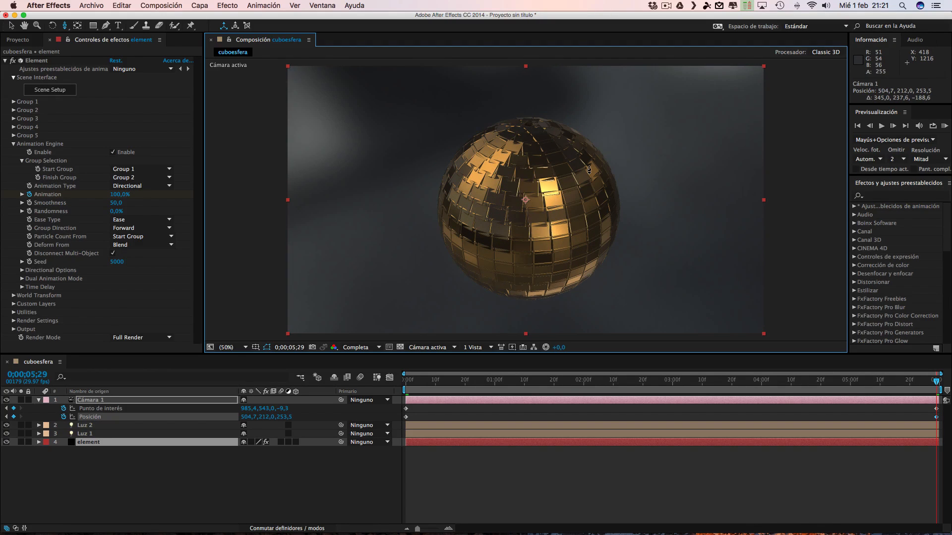
pyautogui.moveTo(615, 229); pyautogui.dragTo(621, 200)
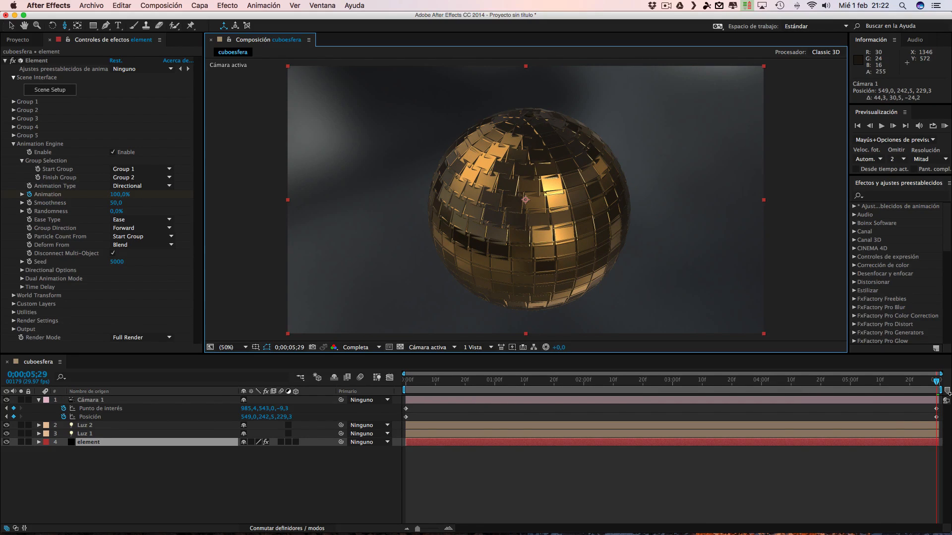
# Scrub back from the end to 0;00;01;00 to examine the chrome-to-gold transition with the closer camera framing.
pyautogui.click(895, 382)
pyautogui.click(802, 382)
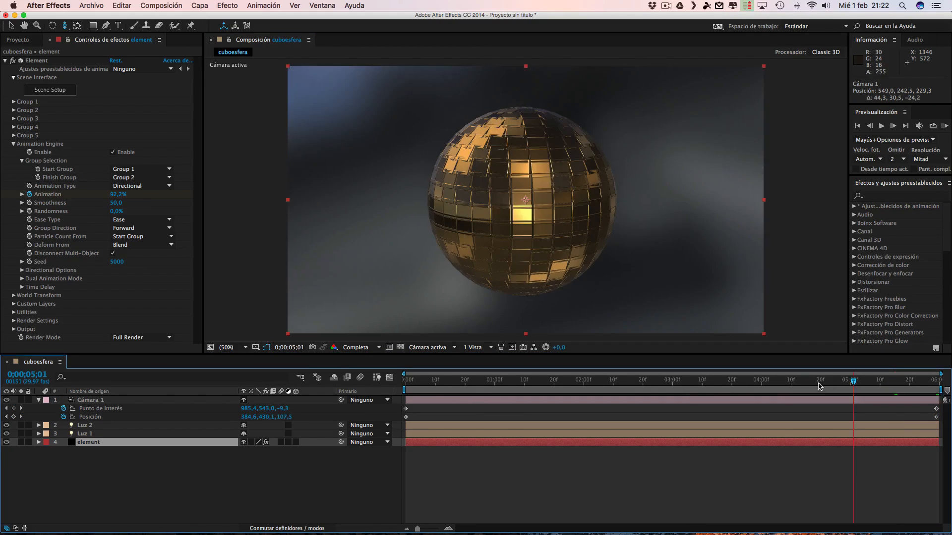
pyautogui.click(758, 384)
pyautogui.click(732, 383)
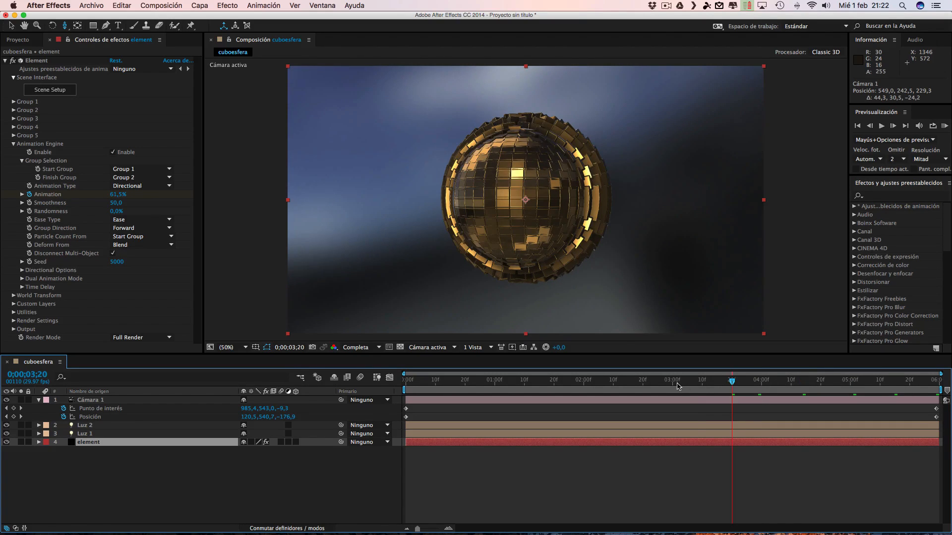
pyautogui.click(696, 383)
pyautogui.click(645, 384)
pyautogui.click(623, 383)
pyautogui.click(598, 382)
pyautogui.click(560, 382)
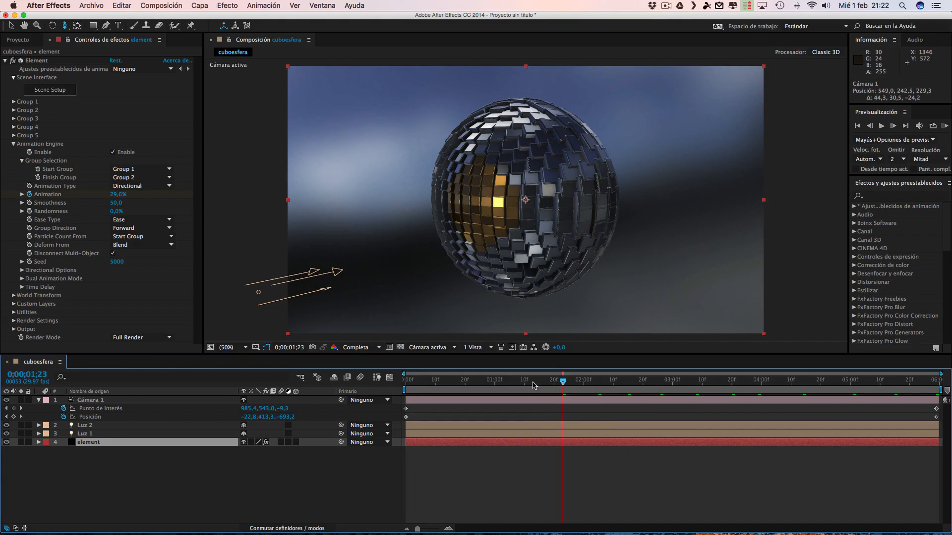
pyautogui.click(534, 383)
pyautogui.click(494, 383)
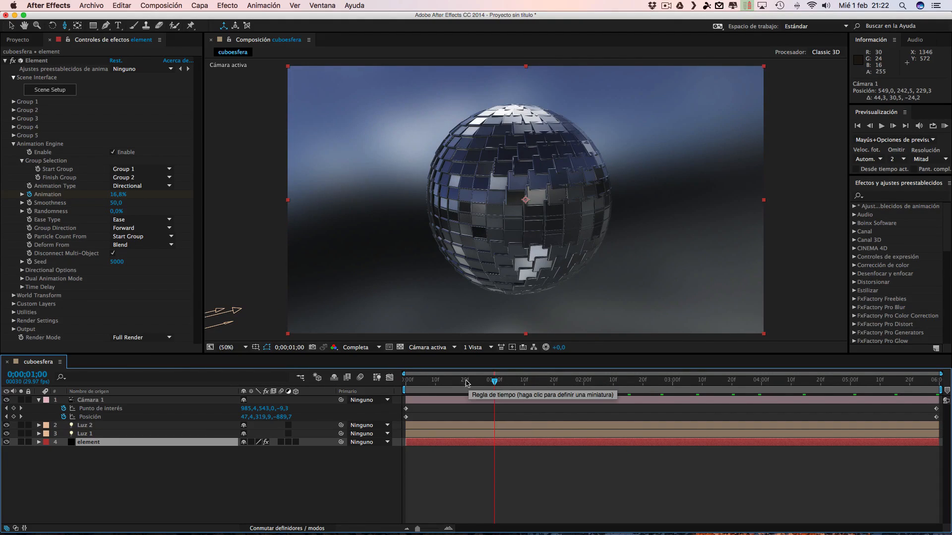
# Move the playhead back to 0;00;00;10 and preview the whole chrome-to-gold animation.
pyautogui.click(465, 383)
pyautogui.click(435, 383)
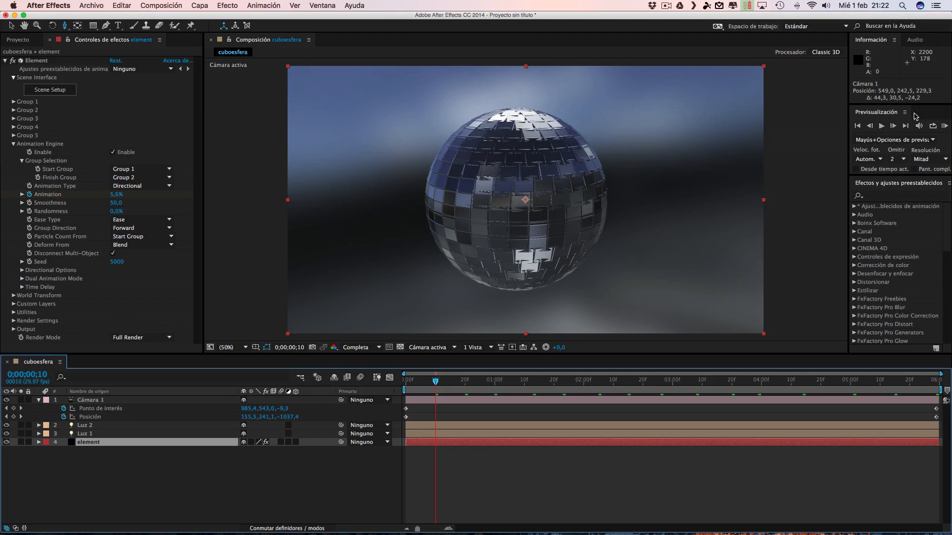
pyautogui.click(667, 7)
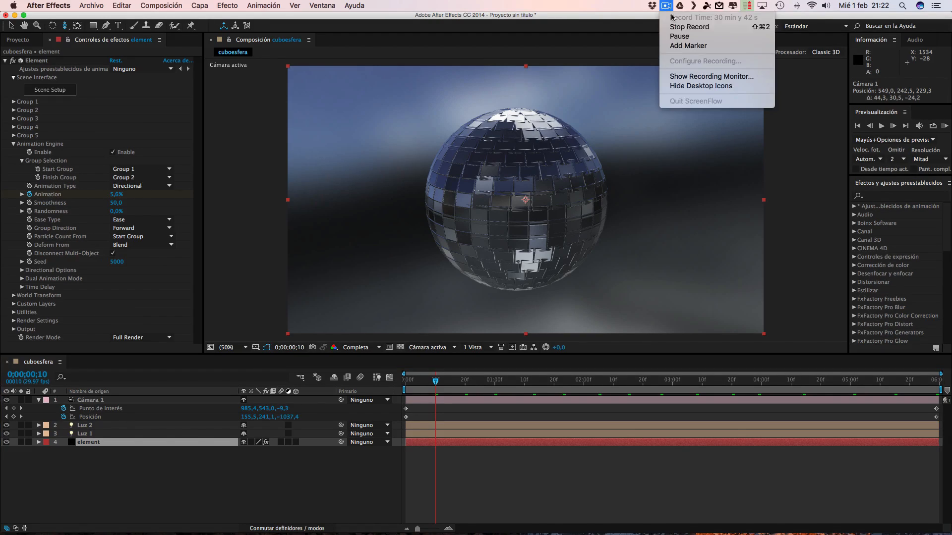
pyautogui.click(680, 34)
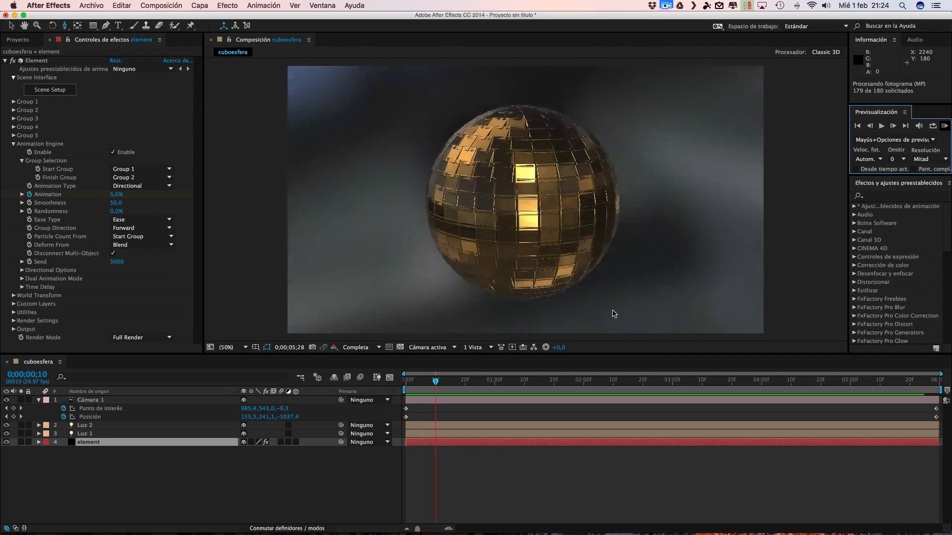
pyautogui.press('space')
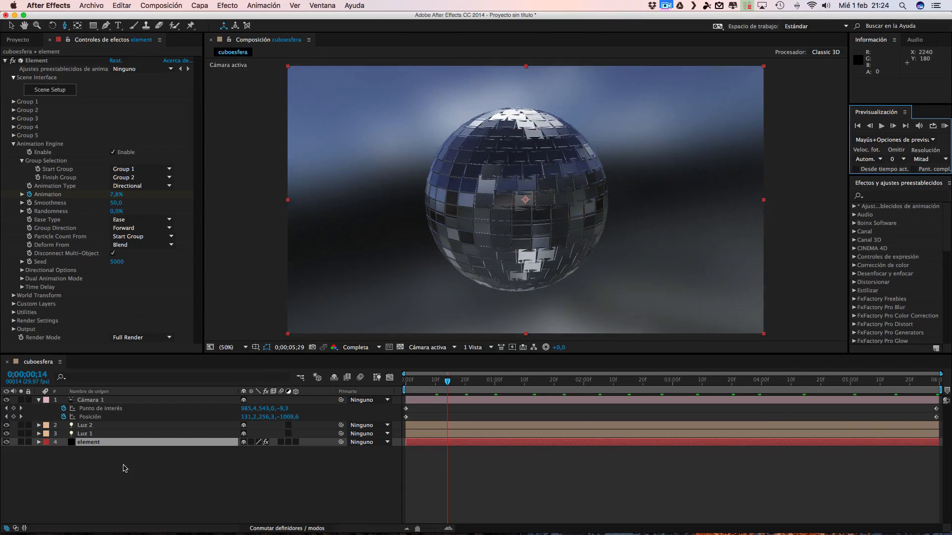
# Orbit Cámara 1 at the 0;00;05;29 keyframe to a position of about 705, 243, 401, and scrub through the transition to 0;00;05;12.
pyautogui.press('End')
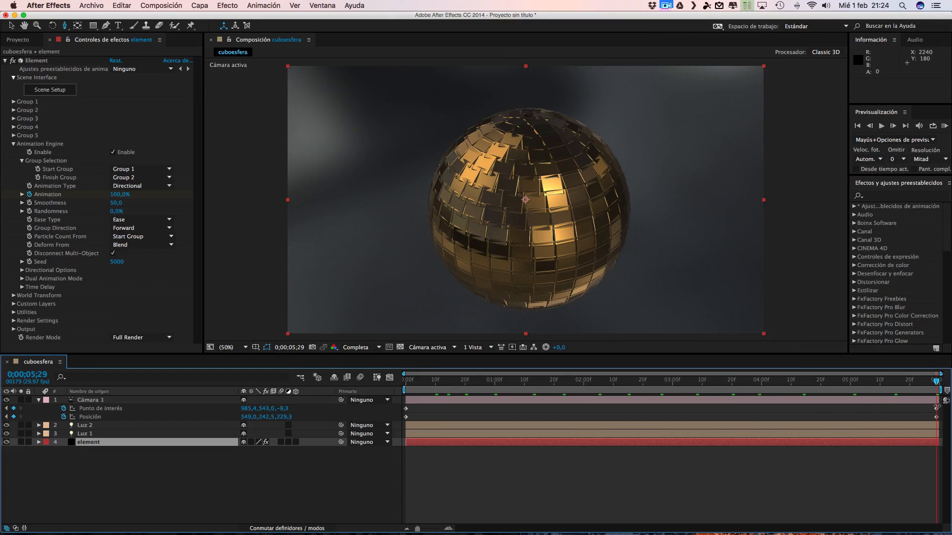
pyautogui.moveTo(937, 411)
pyautogui.moveTo(65, 25); pyautogui.dragTo(96, 36)
pyautogui.moveTo(568, 220); pyautogui.dragTo(602, 224)
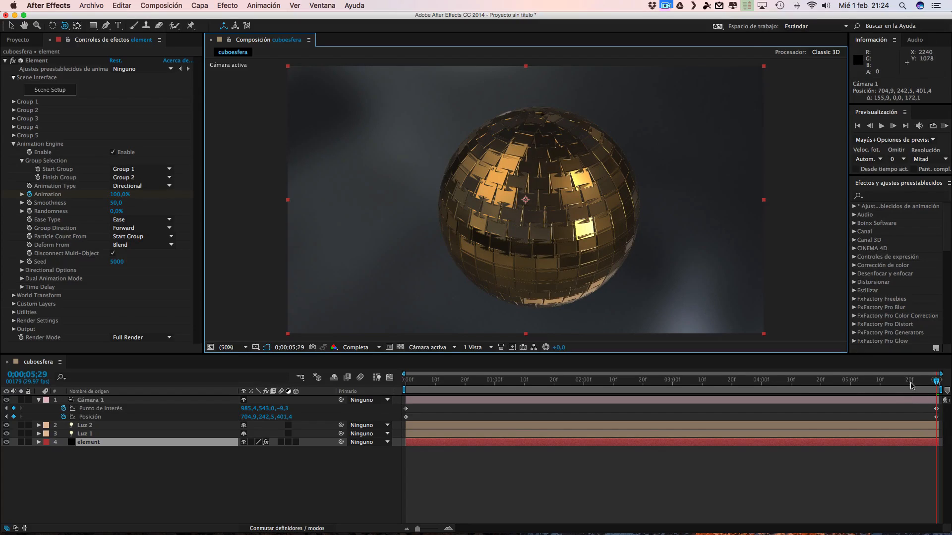
pyautogui.moveTo(903, 385); pyautogui.dragTo(472, 388)
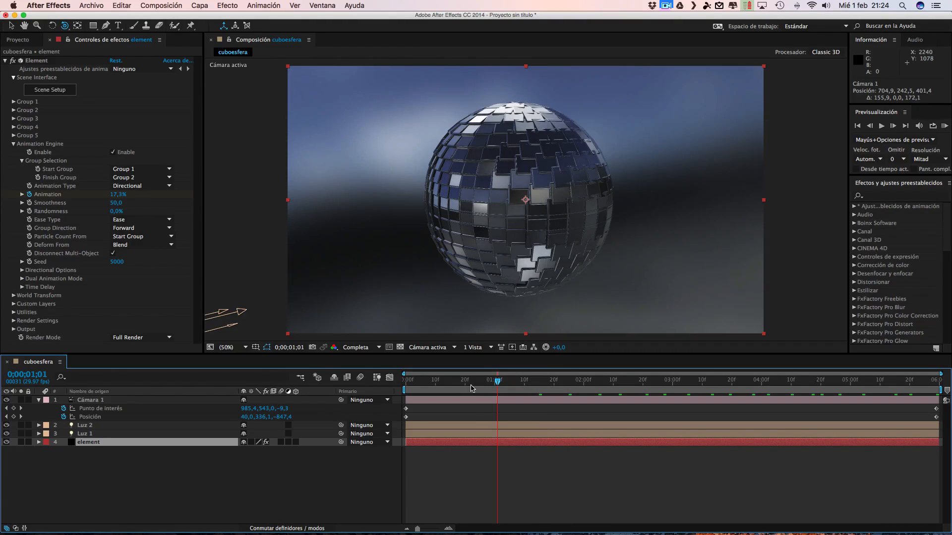
pyautogui.click(606, 380)
pyautogui.moveTo(665, 385); pyautogui.dragTo(887, 382)
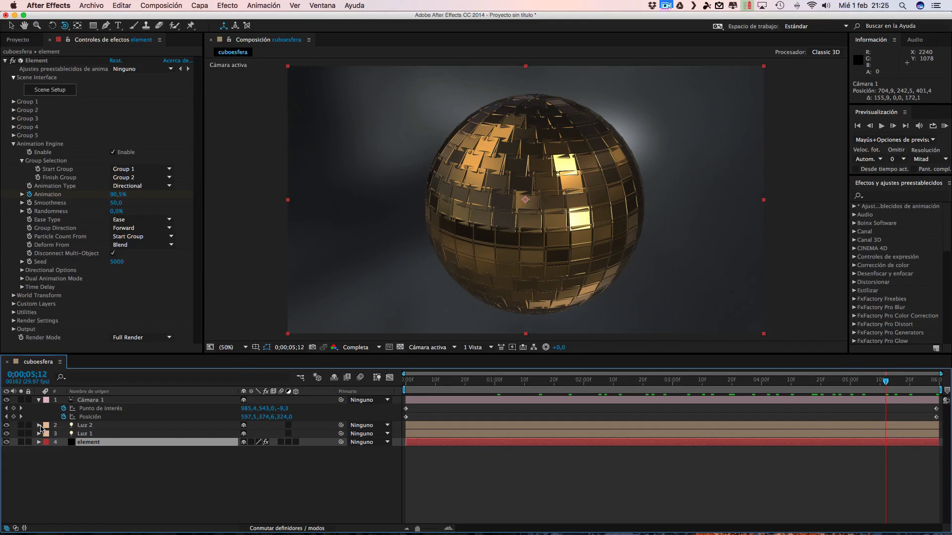
# Orbit Cámara 1 further around the sphere at the 0;00;05;29 keyframe, to a position of about 1026, 256, 494.
pyautogui.click(39, 425)
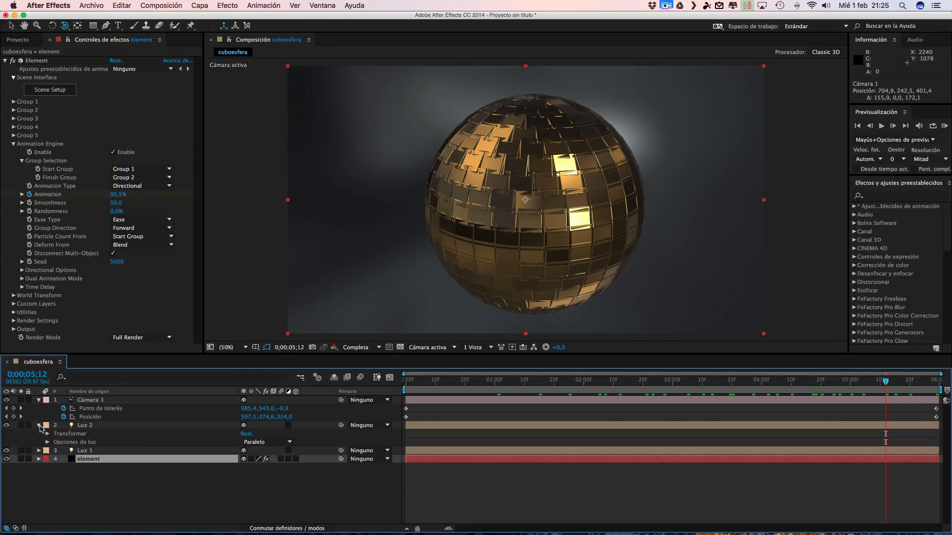
pyautogui.click(21, 409)
pyautogui.moveTo(545, 238); pyautogui.dragTo(584, 237)
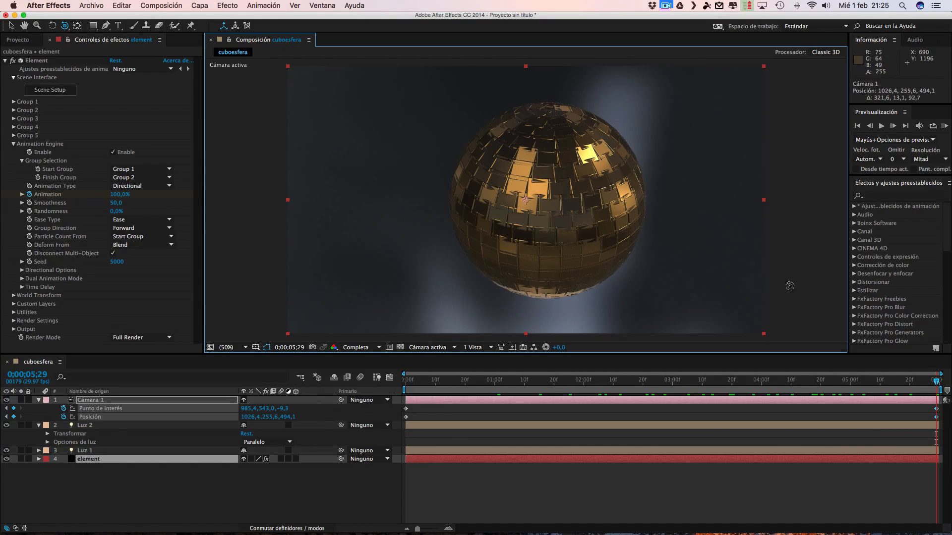
# Scrub back and forth along the timeline to examine the camera move and the cube transition, ending at 0;00;01;27.
pyautogui.click(919, 381)
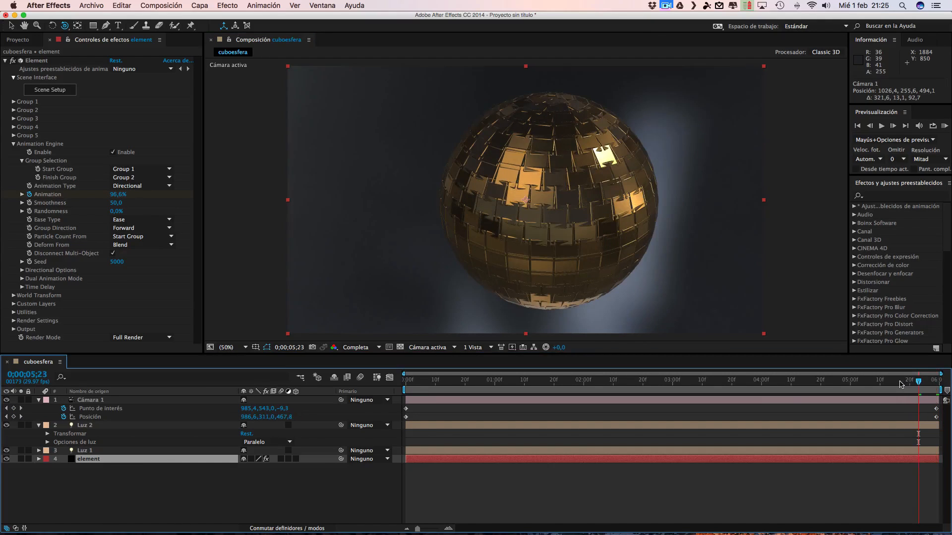
pyautogui.click(898, 381)
pyautogui.moveTo(871, 386); pyautogui.dragTo(508, 383)
pyautogui.click(480, 382)
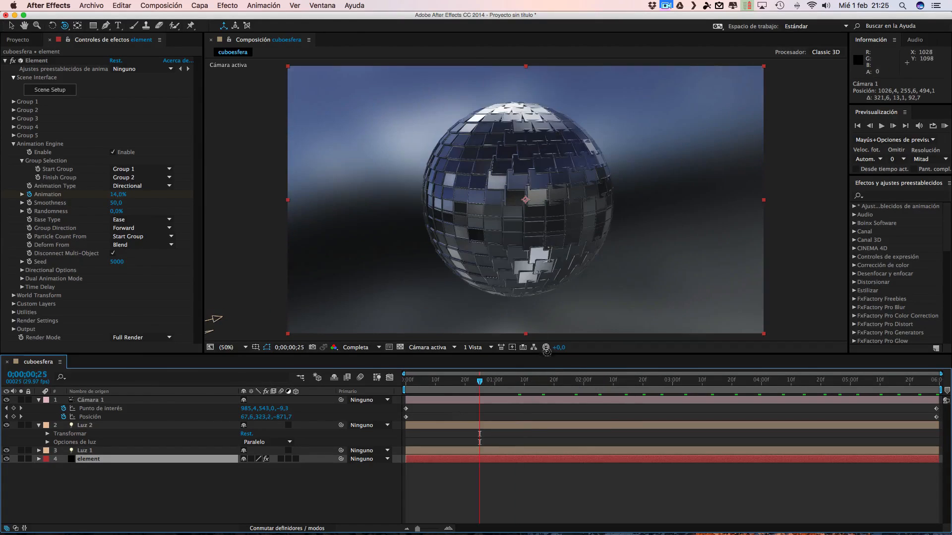
pyautogui.moveTo(603, 383); pyautogui.dragTo(617, 382)
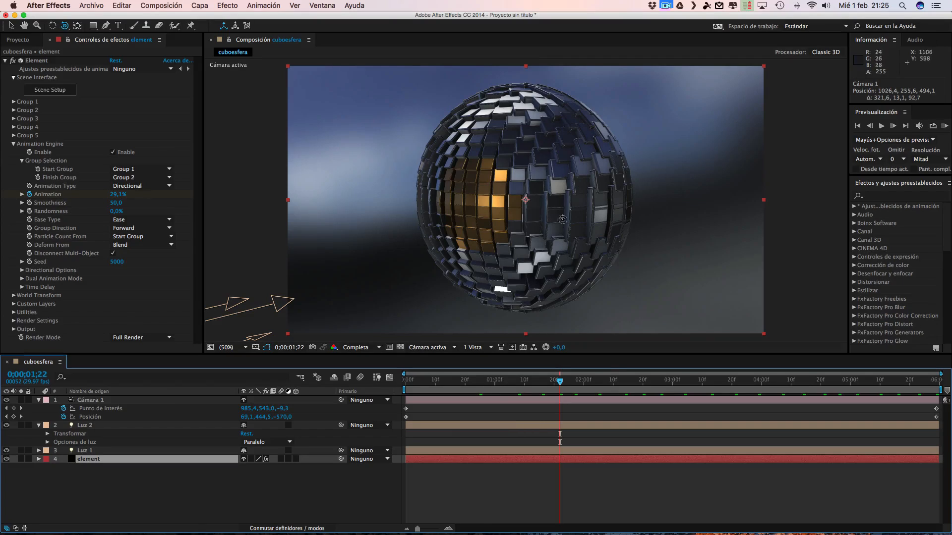
pyautogui.moveTo(640, 383); pyautogui.dragTo(687, 385)
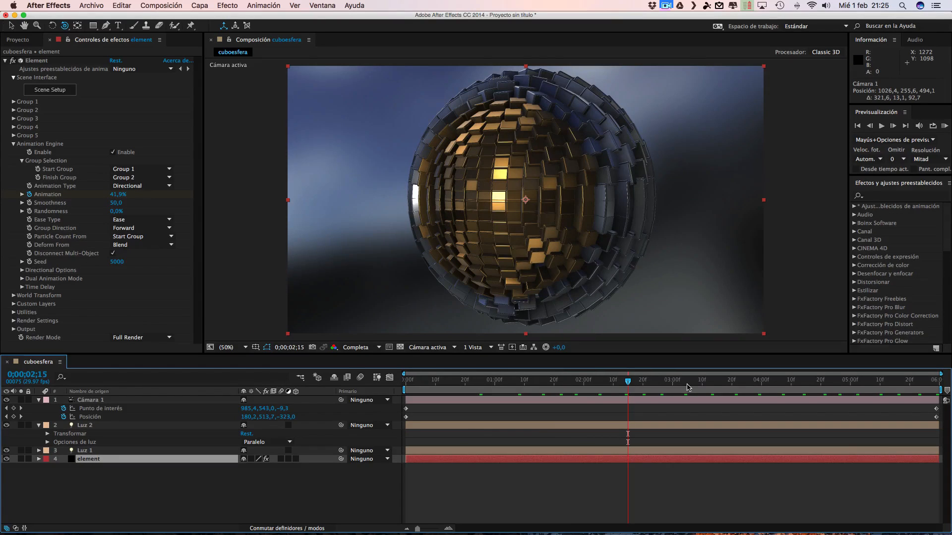
pyautogui.moveTo(764, 386); pyautogui.dragTo(812, 384)
pyautogui.click(691, 382)
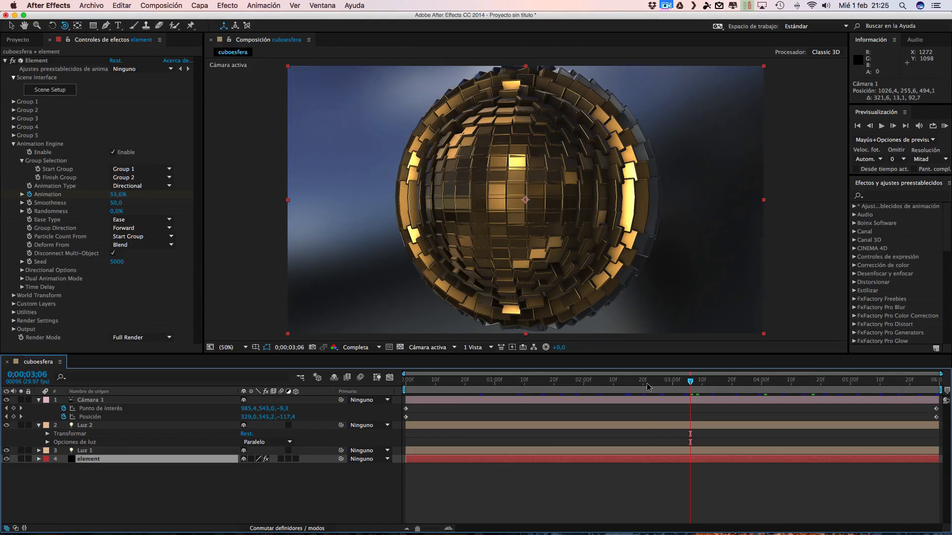
pyautogui.click(646, 385)
pyautogui.click(620, 382)
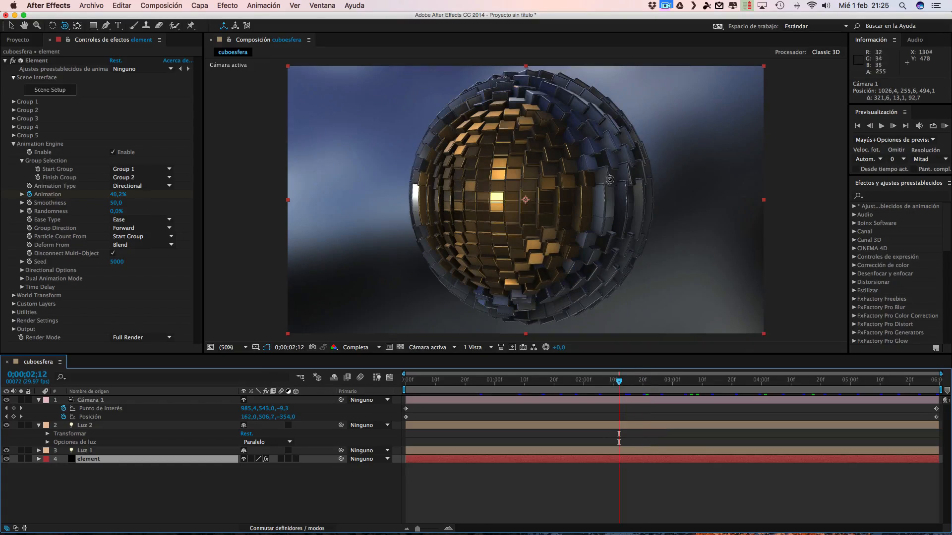
pyautogui.click(599, 383)
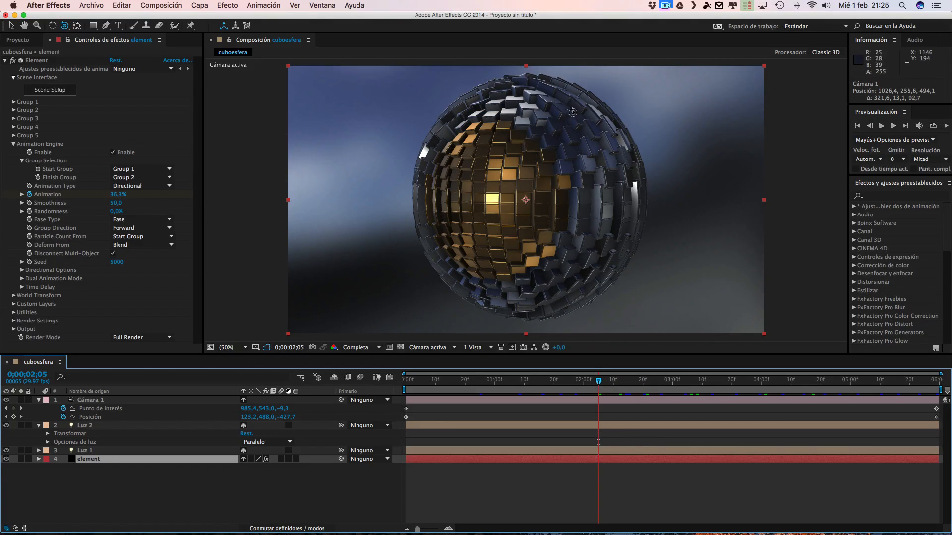
pyautogui.click(576, 383)
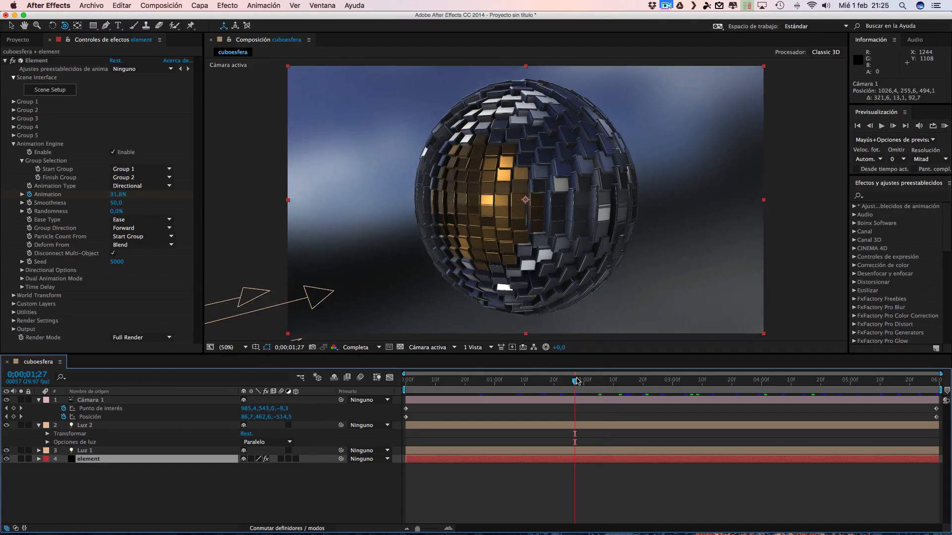
# Create a text layer reading TEXTO and hide it in the composition.
pyautogui.click(199, 5)
pyautogui.moveTo(239, 18)
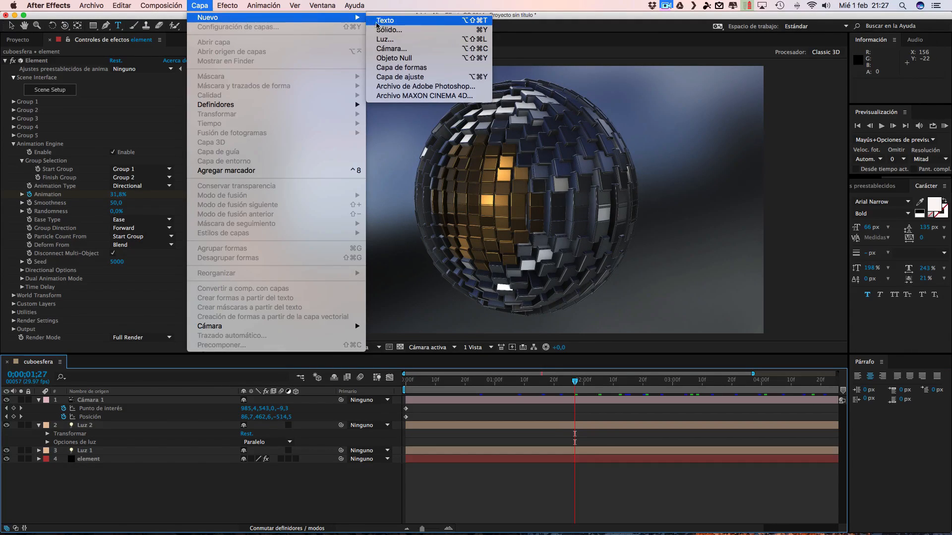
pyautogui.click(399, 24)
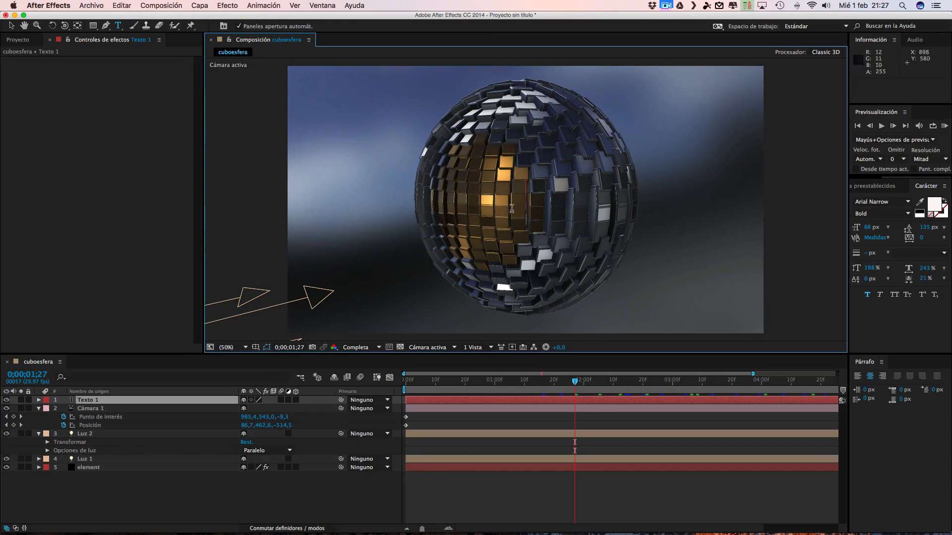
pyautogui.write('TEXTO')
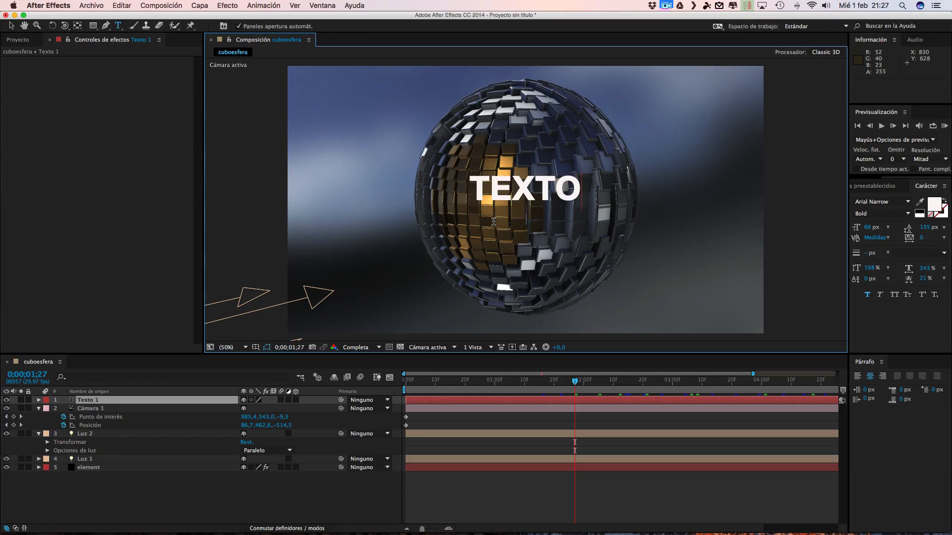
pyautogui.click(347, 377)
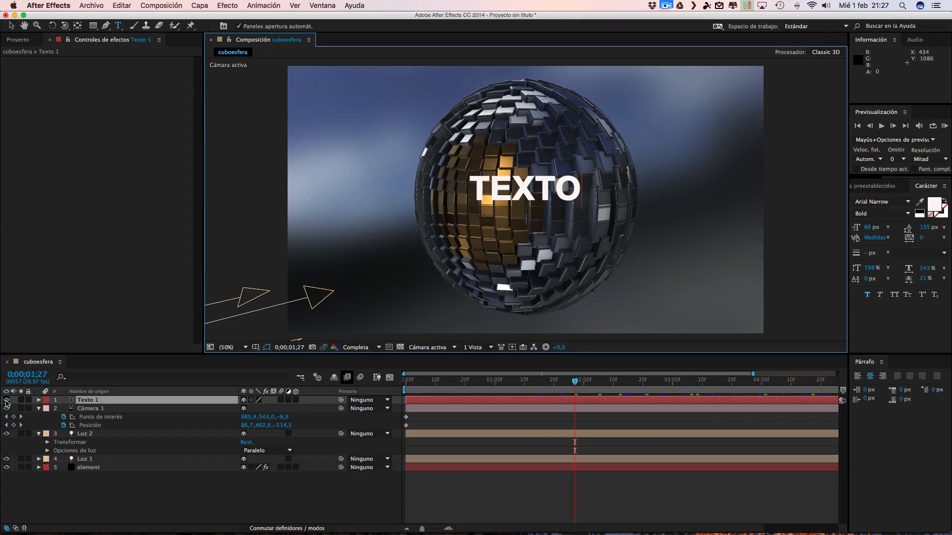
pyautogui.click(6, 401)
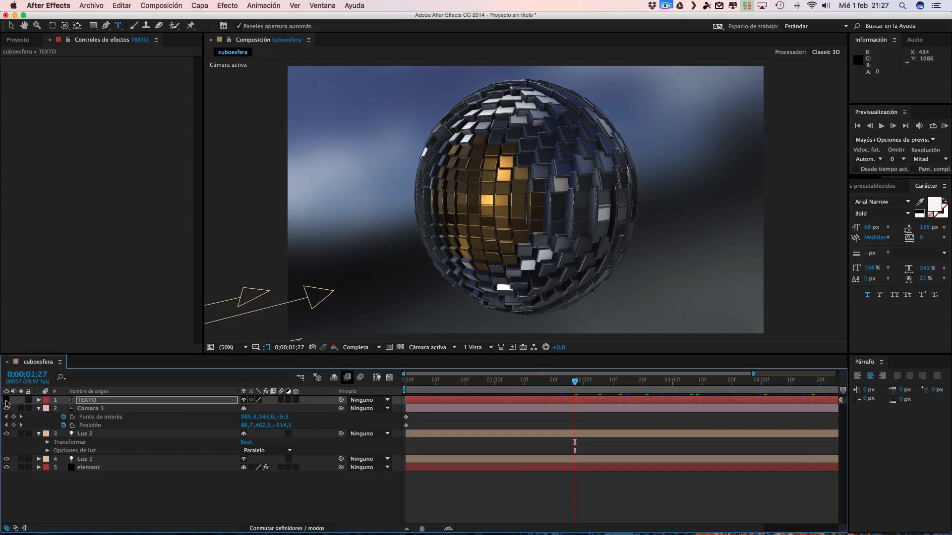
# Assign the TEXTO layer to Path Layer 1 in the element layer's Custom Text and Masks settings.
pyautogui.click(88, 468)
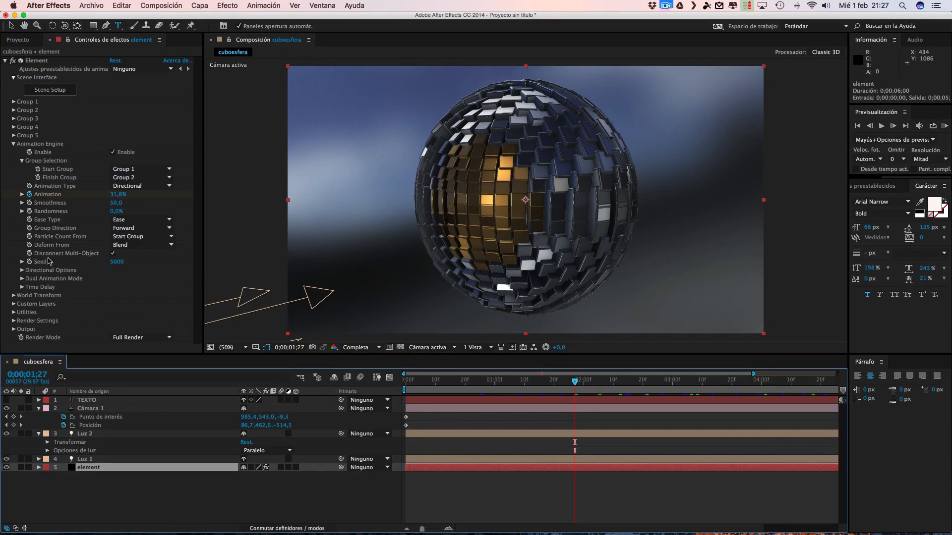
pyautogui.click(14, 304)
pyautogui.click(22, 313)
pyautogui.scroll(-4, 24, 314)
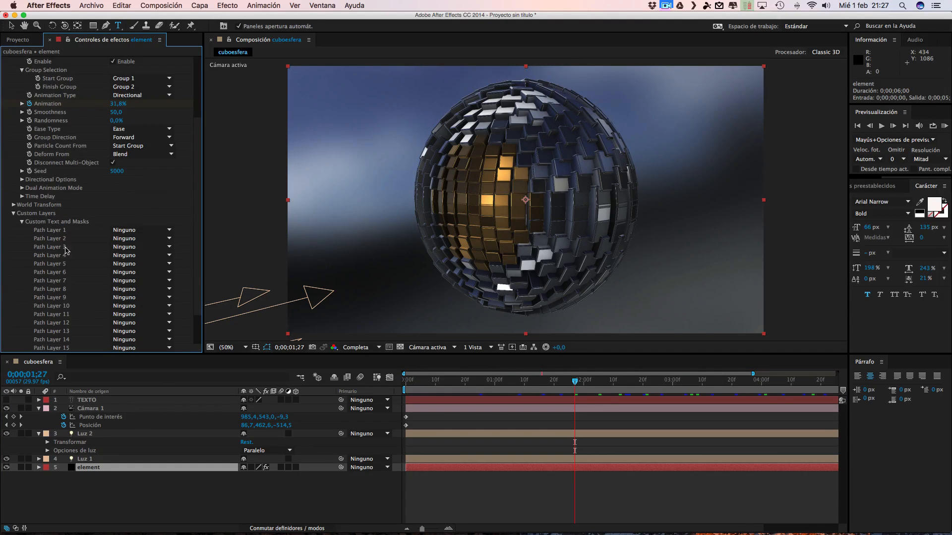
pyautogui.click(134, 230)
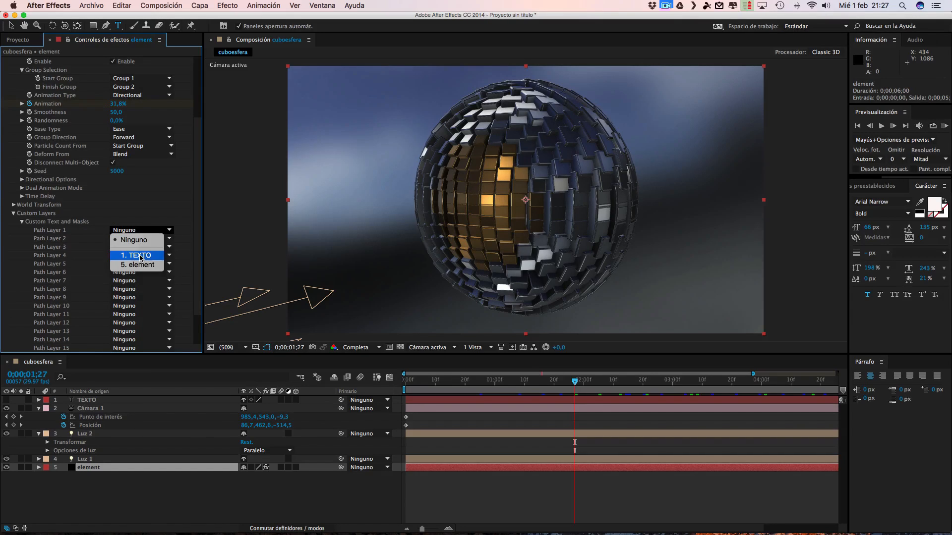
pyautogui.click(140, 256)
pyautogui.press('capslock')
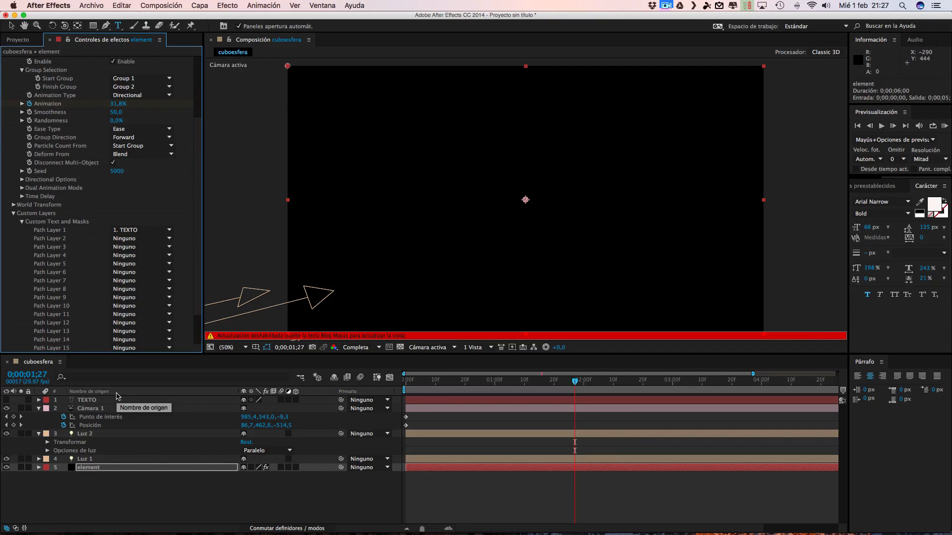
pyautogui.press('capslock')
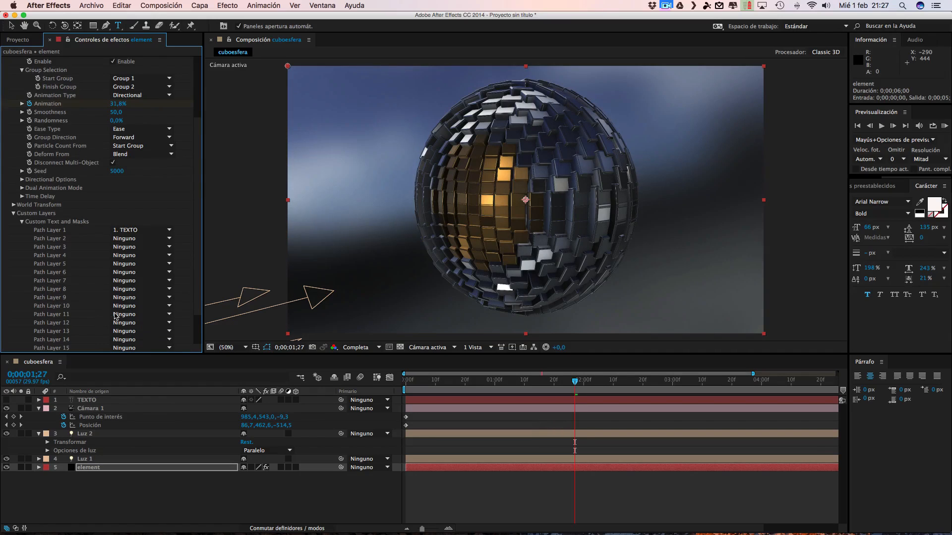
# Extrude the custom text path in Scene Setup and rotate the model around its vertical axis so TEXTO reads forwards.
pyautogui.scroll(5, 109, 157)
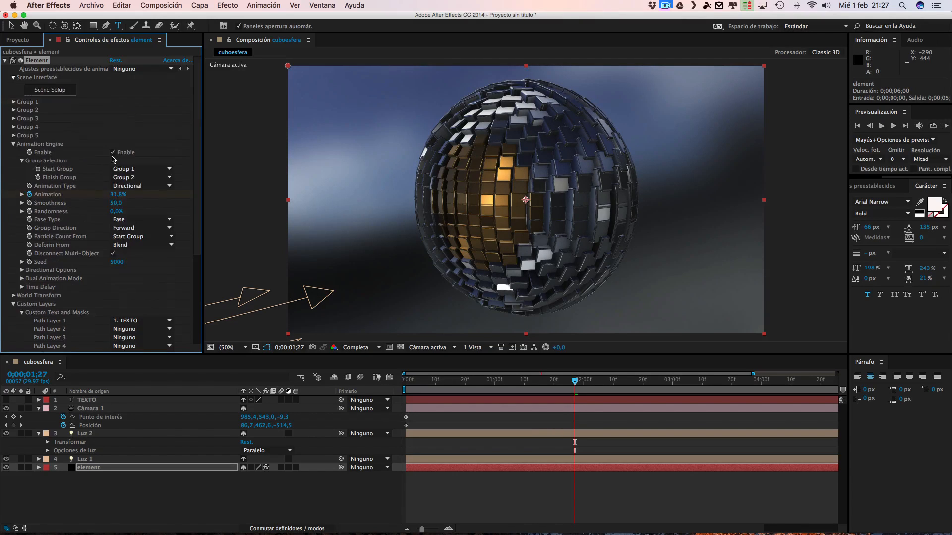
pyautogui.click(50, 89)
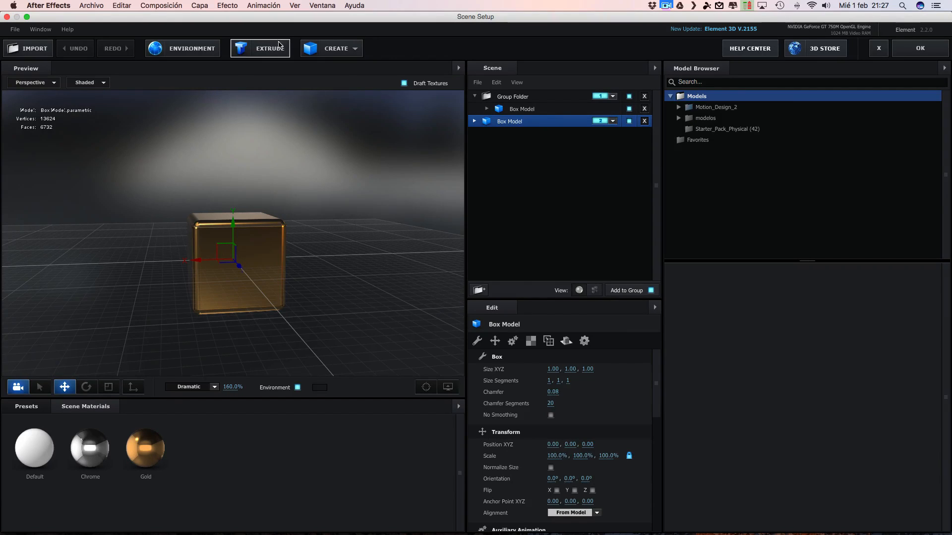
pyautogui.click(282, 45)
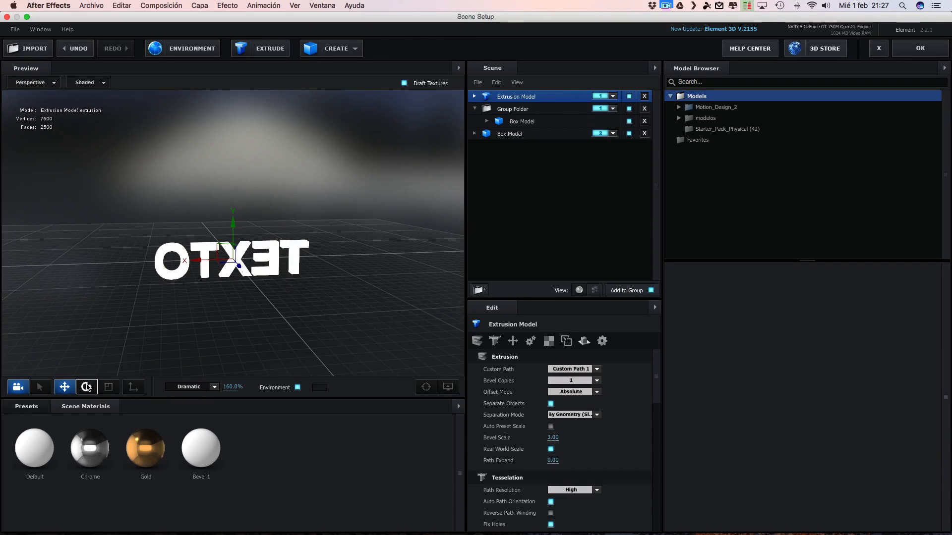
pyautogui.click(86, 386)
pyautogui.moveTo(237, 249); pyautogui.dragTo(272, 228)
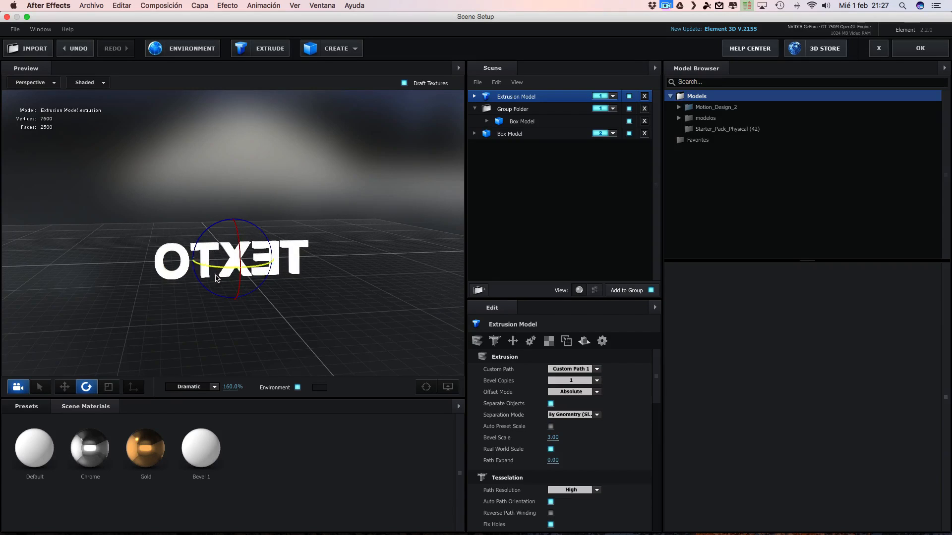
pyautogui.moveTo(216, 270); pyautogui.dragTo(374, 236)
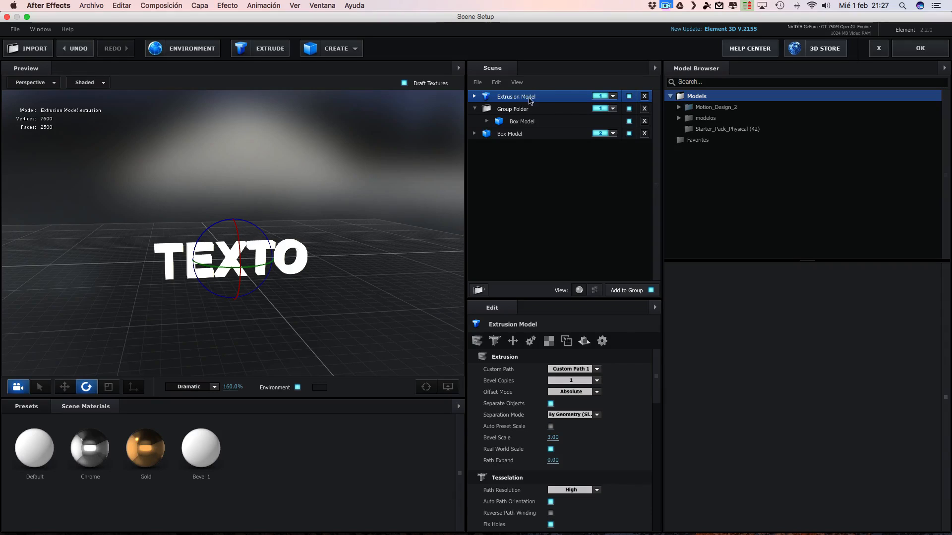
# Place the Extrusion Model inside the Group Folder above the Box Model and apply the Gold material to it.
pyautogui.moveTo(528, 97); pyautogui.dragTo(534, 119)
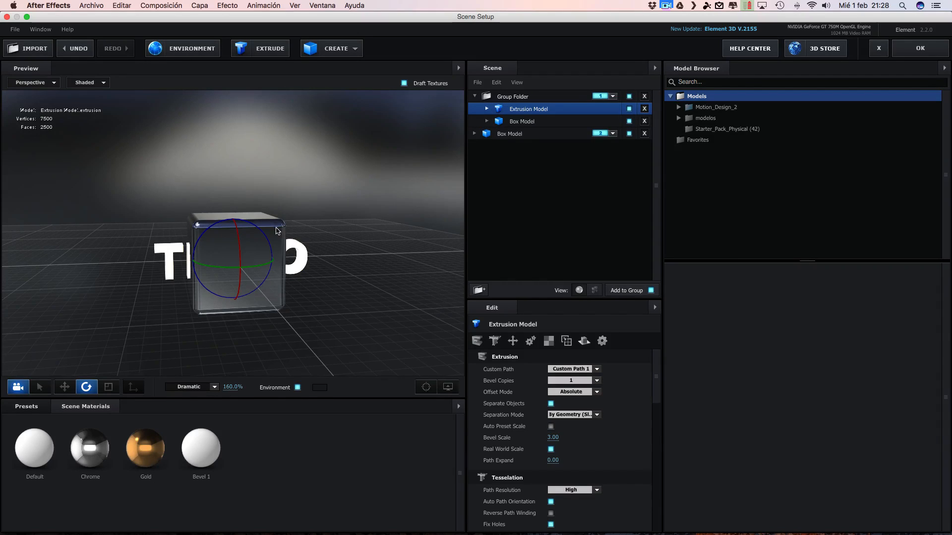
pyautogui.moveTo(148, 456); pyautogui.dragTo(533, 111)
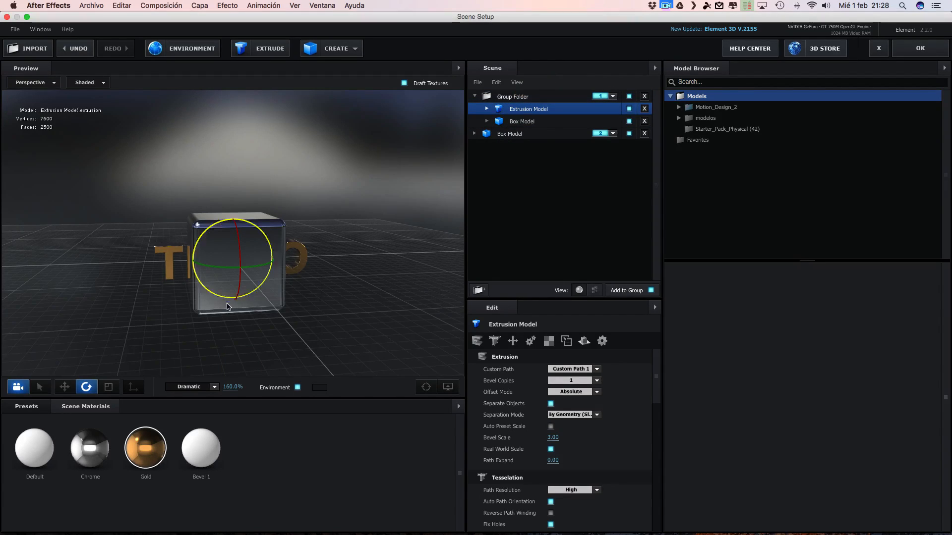
# Move the Extrusion Model forward out of the cube to Z 0.76 and tilt the TEXTO lettering diagonally across the front face.
pyautogui.click(64, 387)
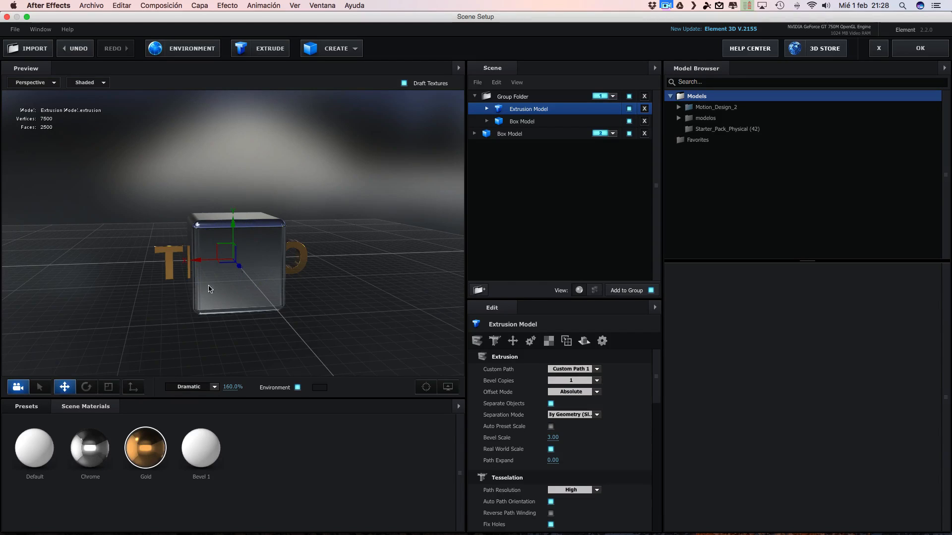
pyautogui.moveTo(239, 266); pyautogui.dragTo(244, 276)
pyautogui.moveTo(256, 285); pyautogui.dragTo(256, 284)
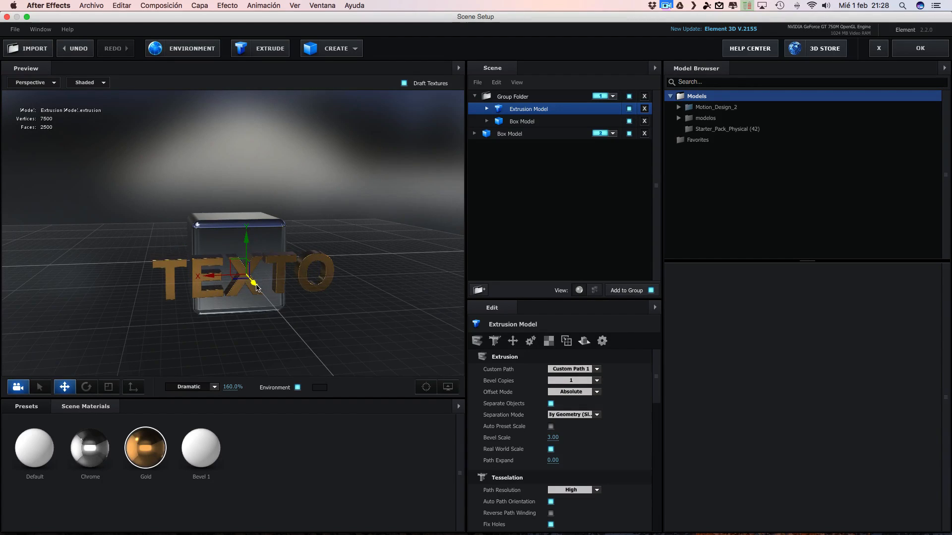
pyautogui.click(86, 386)
pyautogui.moveTo(226, 246); pyautogui.dragTo(171, 317)
# Scale the Extrusion Model uniformly to 53.5% and move it against the cube's face at position 0.03, 0.04, 0.48.
pyautogui.click(109, 386)
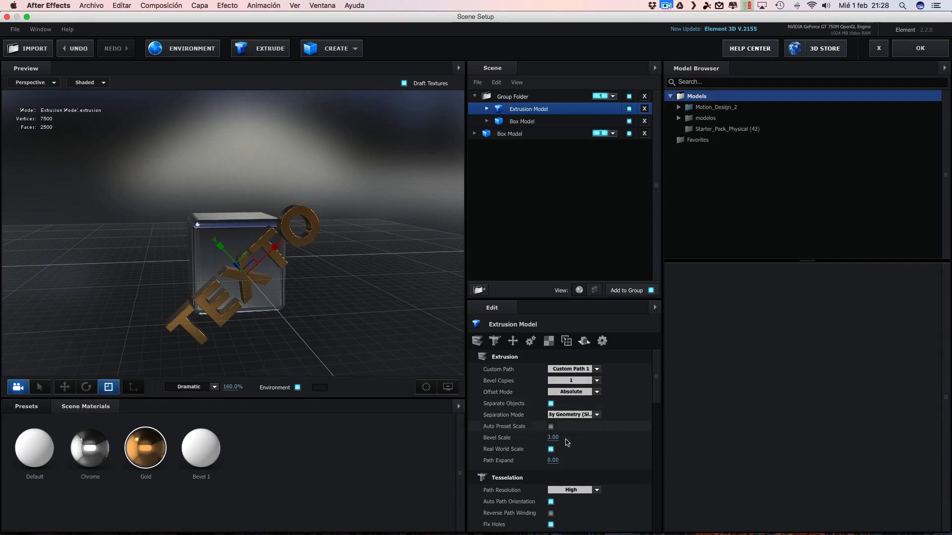
pyautogui.click(512, 341)
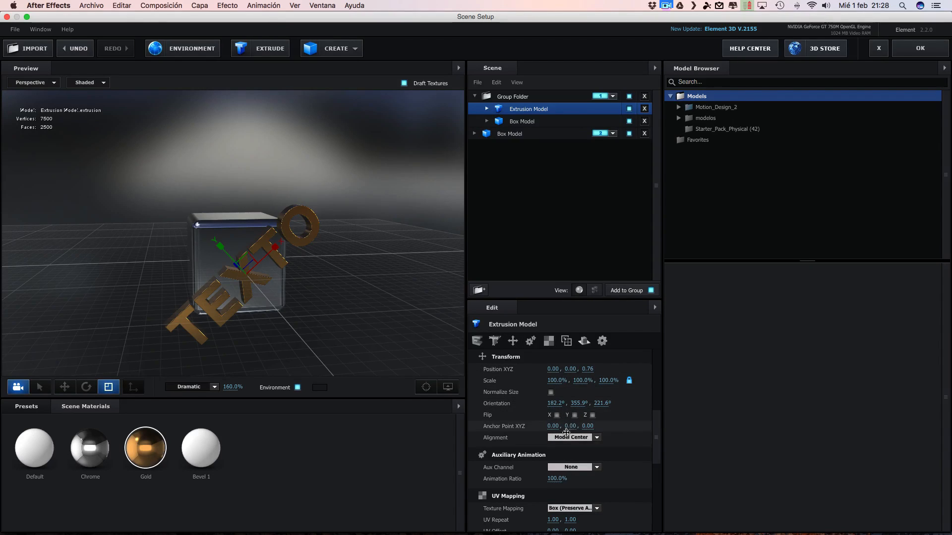
pyautogui.moveTo(554, 380); pyautogui.dragTo(509, 383)
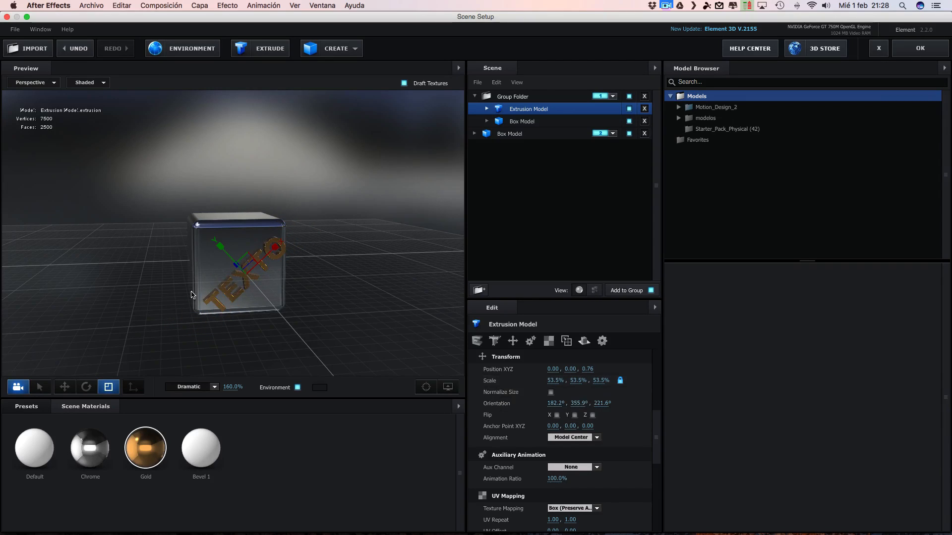
pyautogui.click(65, 387)
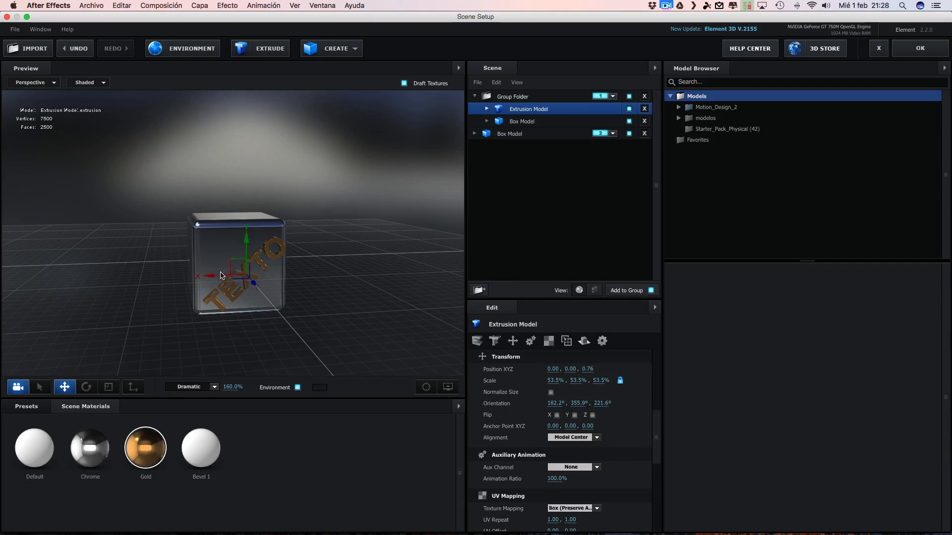
pyautogui.moveTo(243, 251); pyautogui.dragTo(216, 274)
pyautogui.moveTo(273, 315); pyautogui.dragTo(306, 265)
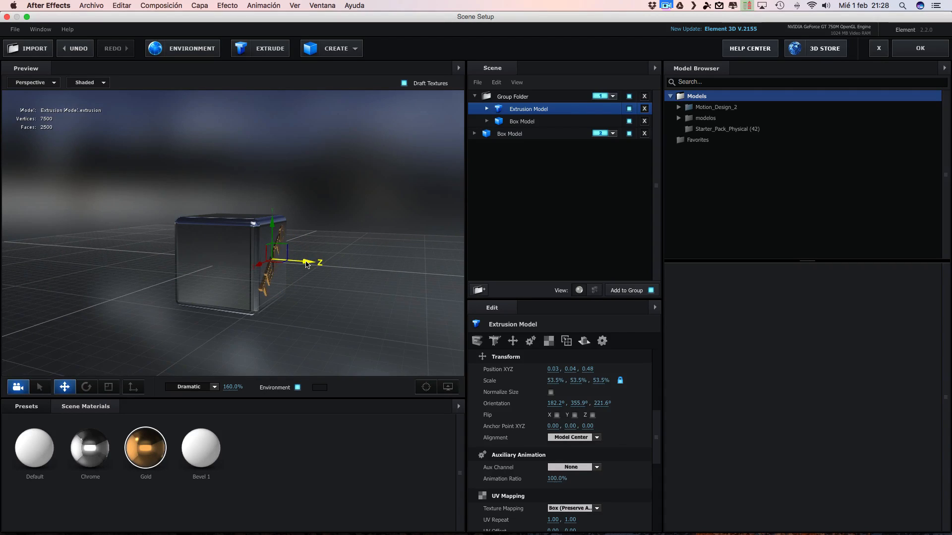
# Rotate the Extrusion Model parallel to the cube's face, with orientation 182.1°, 358.8°, 221.7°.
pyautogui.click(86, 387)
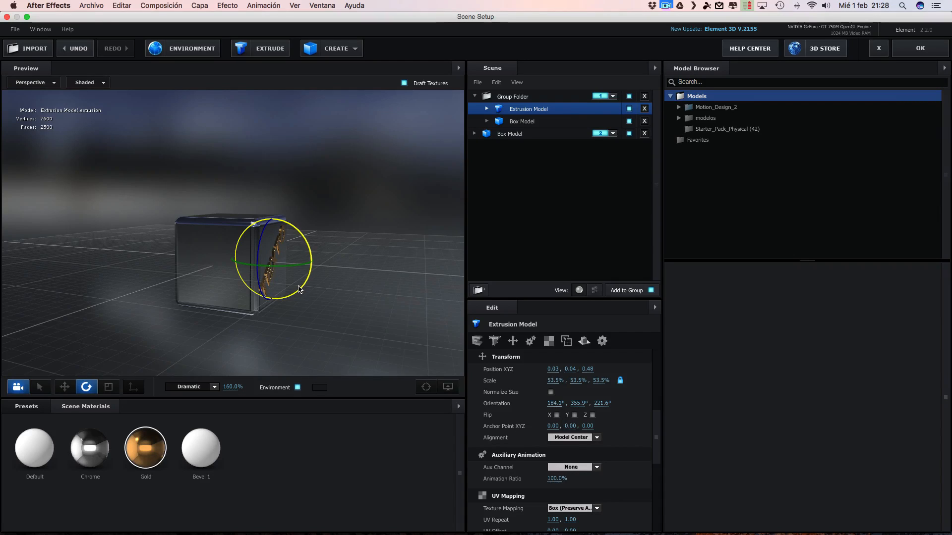
pyautogui.moveTo(247, 263); pyautogui.dragTo(248, 264)
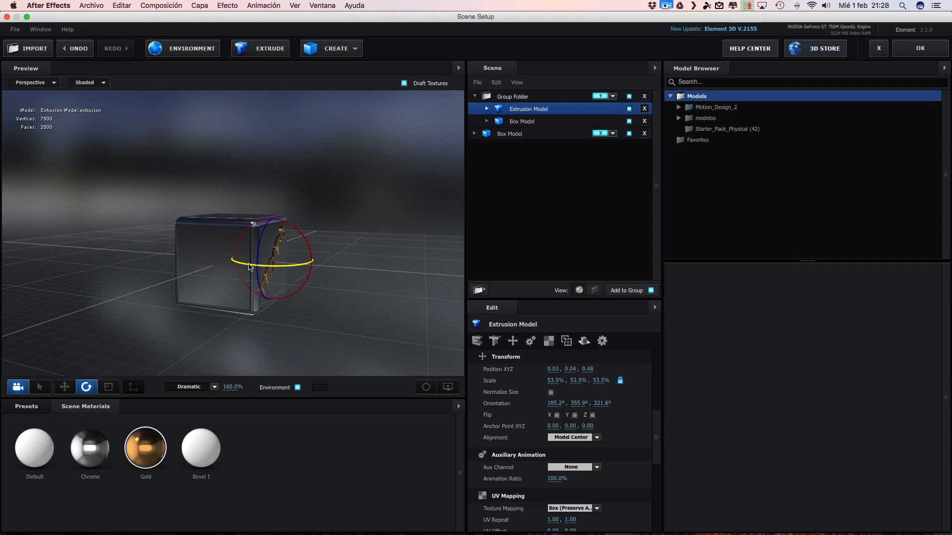
pyautogui.moveTo(337, 296)
pyautogui.mouseDown()
pyautogui.moveTo(291, 276)
pyautogui.moveTo(307, 333)
pyautogui.moveTo(249, 273)
pyautogui.moveTo(312, 304)
pyautogui.moveTo(304, 304)
pyautogui.moveTo(327, 303)
pyautogui.mouseUp()
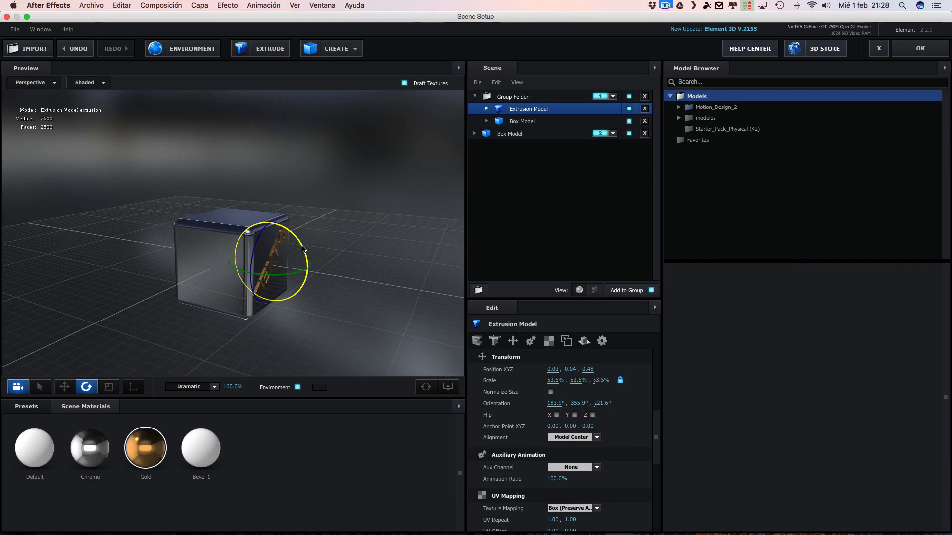
pyautogui.moveTo(272, 278); pyautogui.dragTo(258, 347)
# Centre the text on the cube's face at X 0.00, Y 0.00 and Z 0.48, and apply the scene to the composition.
pyautogui.click(64, 387)
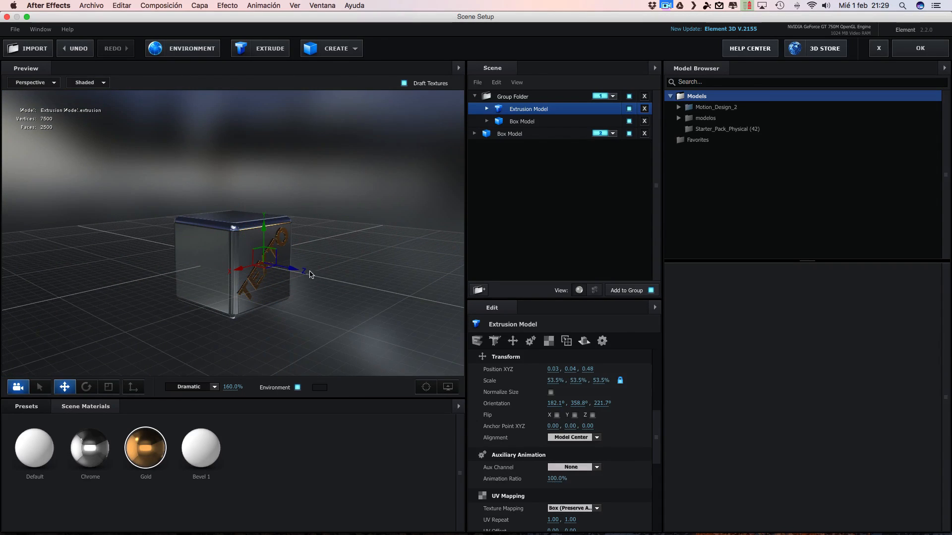
pyautogui.moveTo(297, 272); pyautogui.dragTo(295, 274)
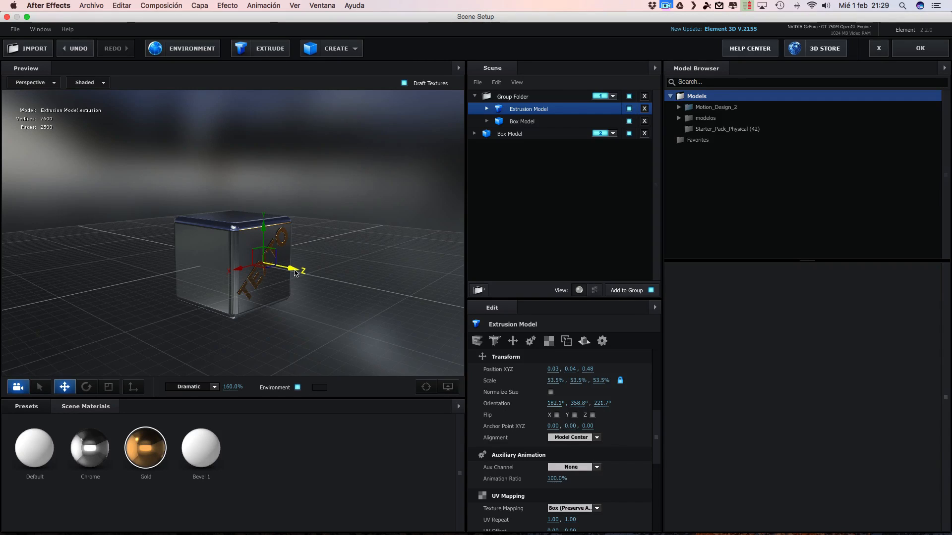
pyautogui.moveTo(320, 276); pyautogui.dragTo(289, 264)
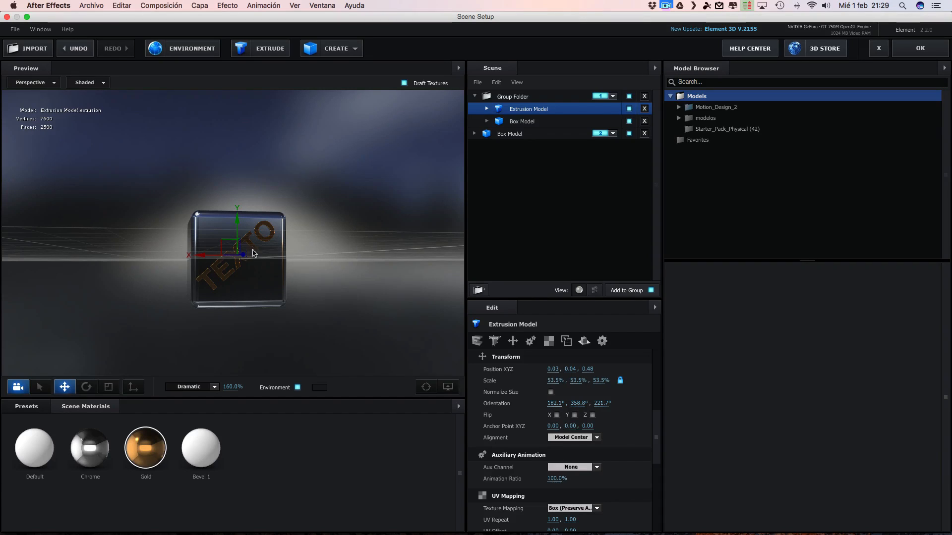
pyautogui.moveTo(238, 223); pyautogui.dragTo(238, 232)
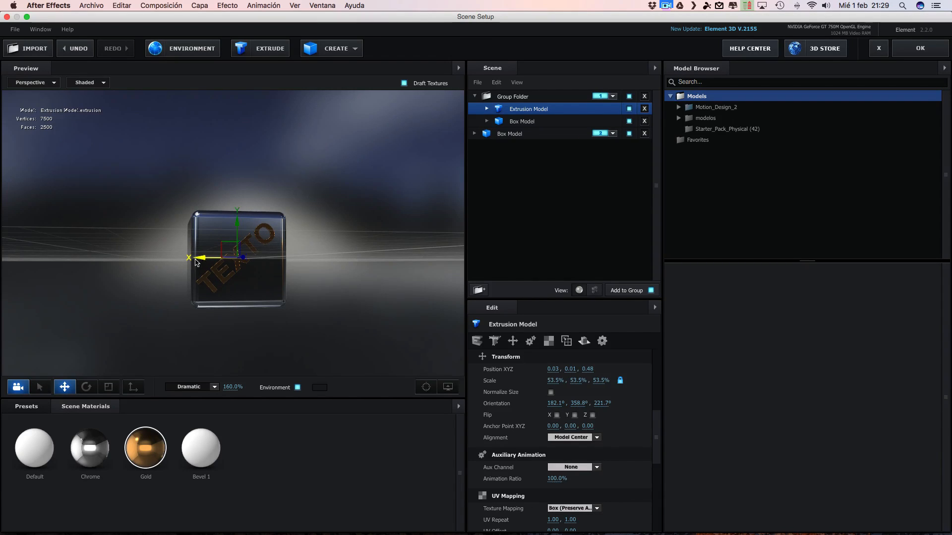
pyautogui.moveTo(202, 262); pyautogui.dragTo(206, 262)
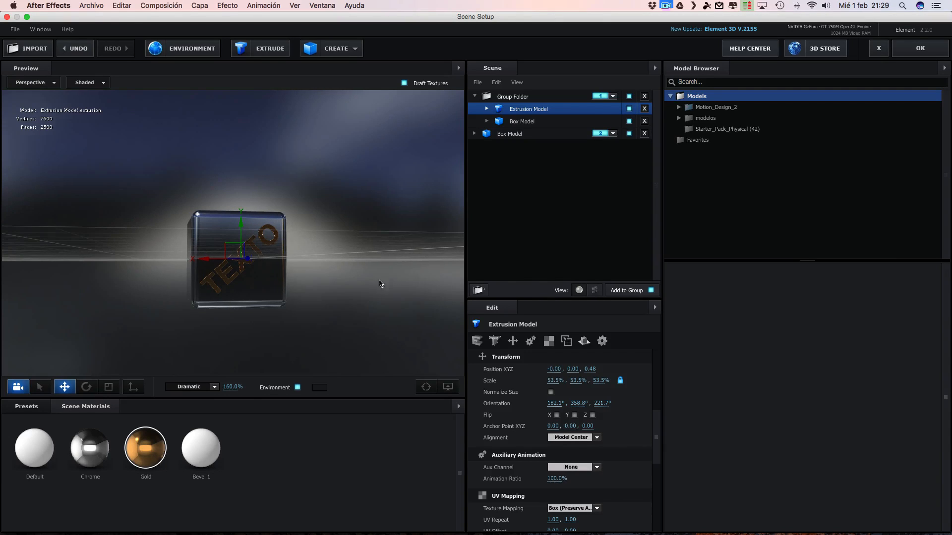
pyautogui.moveTo(346, 319); pyautogui.dragTo(398, 298)
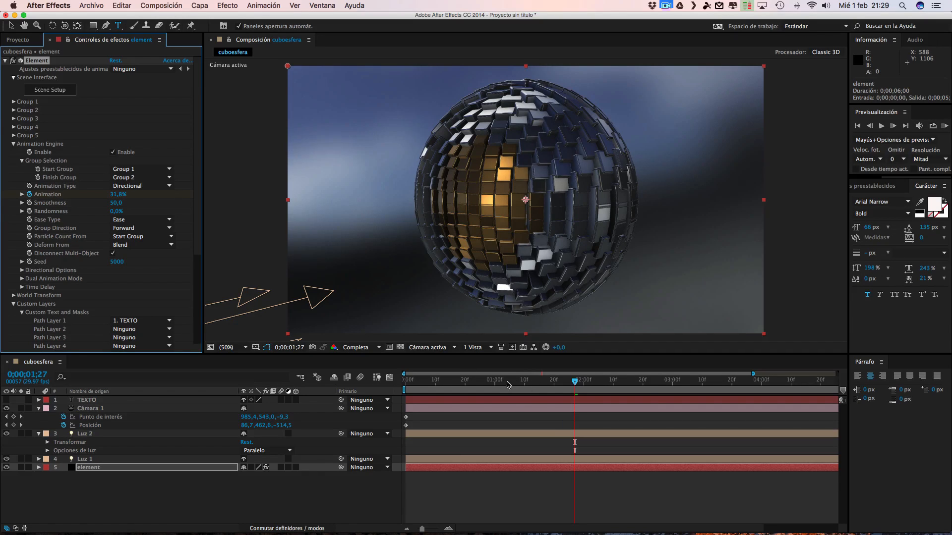
# Check several frames between 0;00;00;28 and 0;00;01;28 for the text on the sphere's cubes.
pyautogui.click(488, 385)
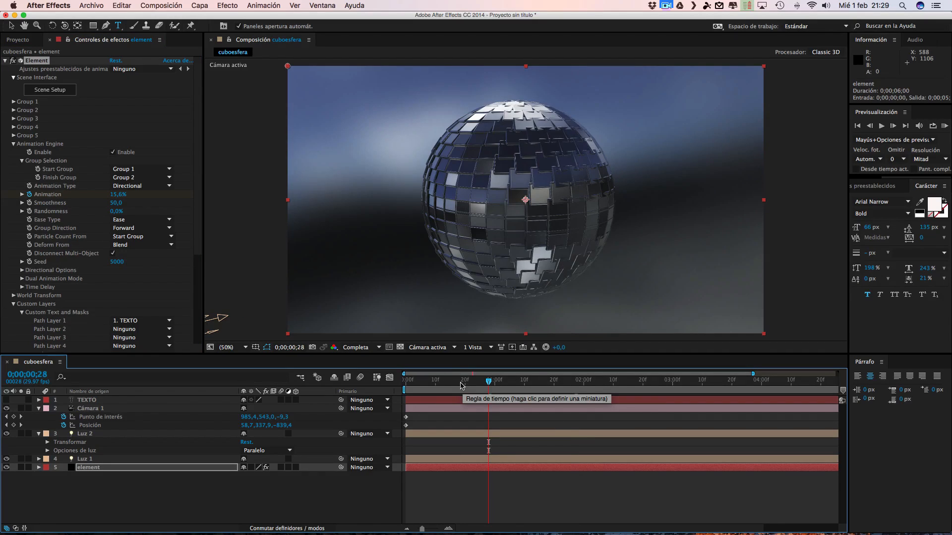
pyautogui.click(525, 383)
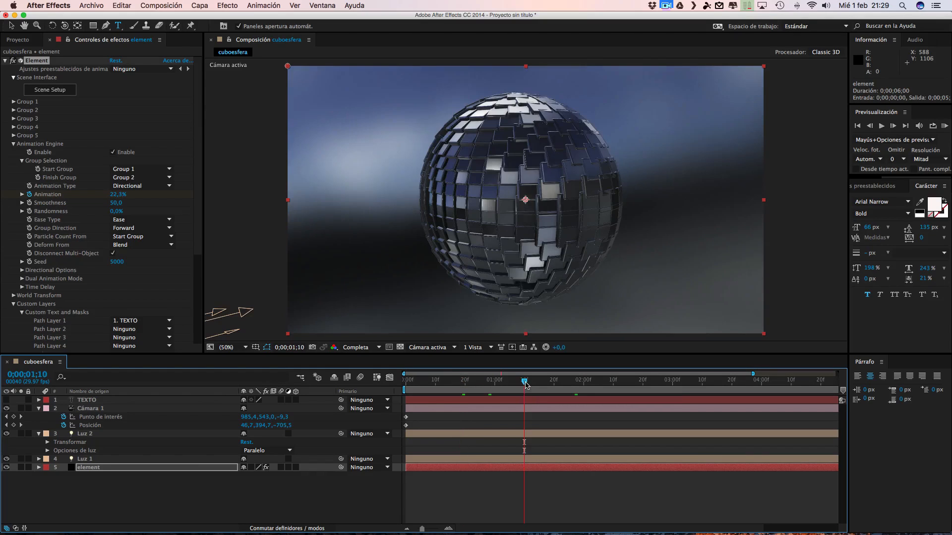
pyautogui.click(558, 382)
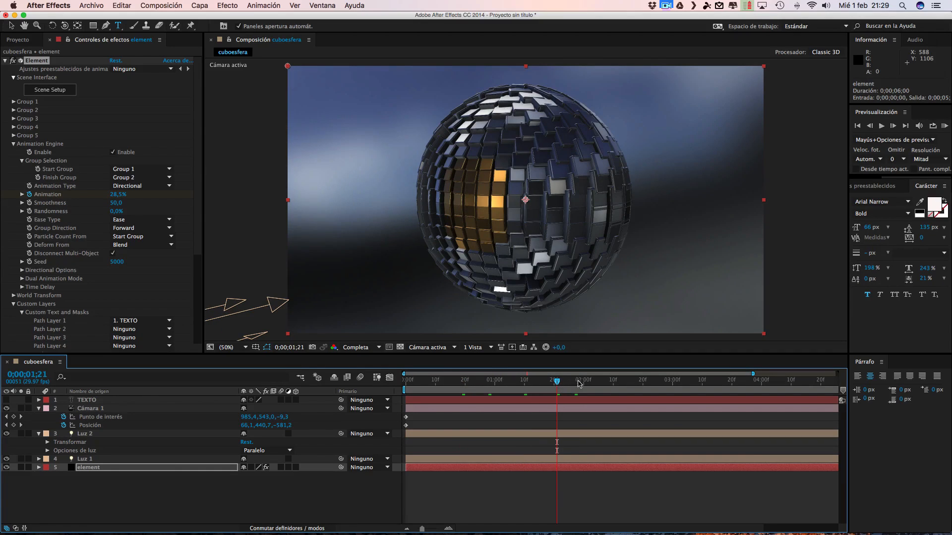
pyautogui.click(578, 384)
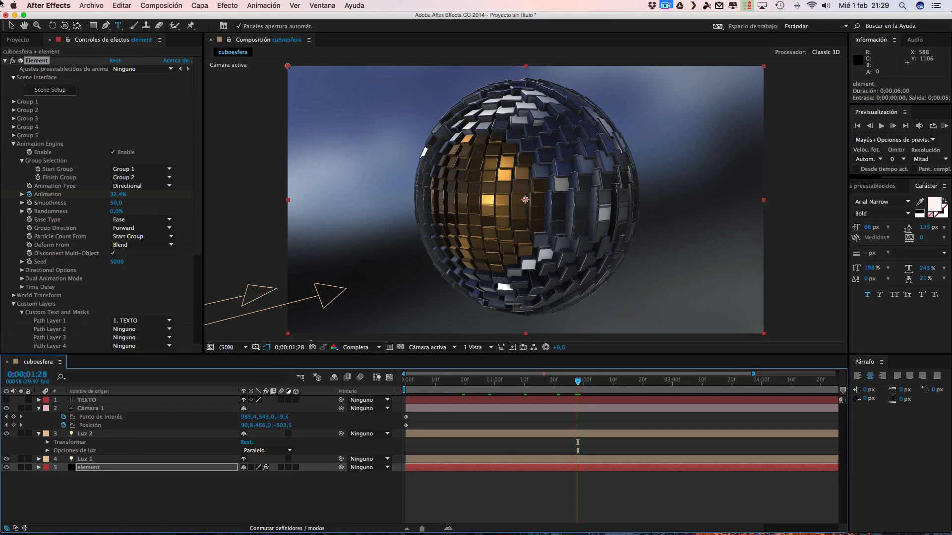
# Reopen Scene Setup, move the Extrusion Model to the cube's opposite face at Z -0.50, and apply the scene.
pyautogui.click(65, 91)
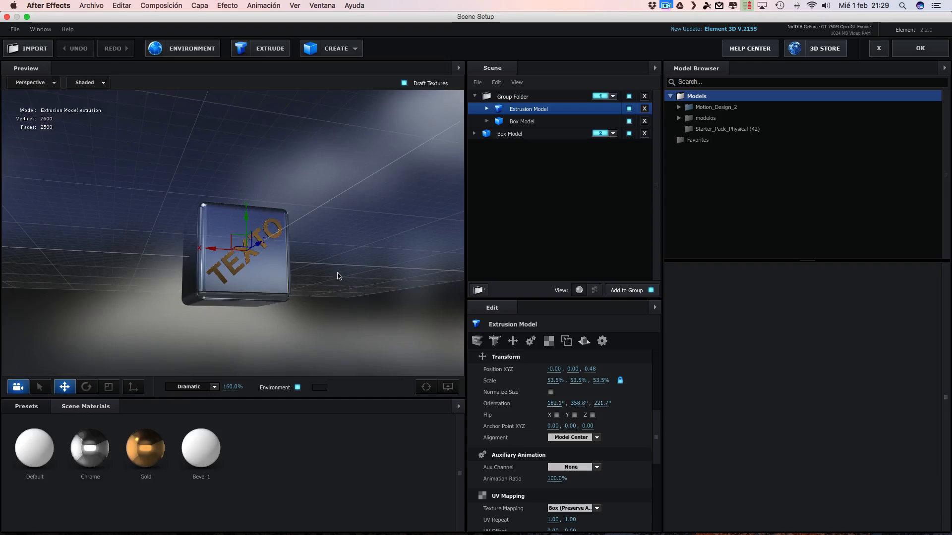
pyautogui.moveTo(365, 279); pyautogui.dragTo(428, 280)
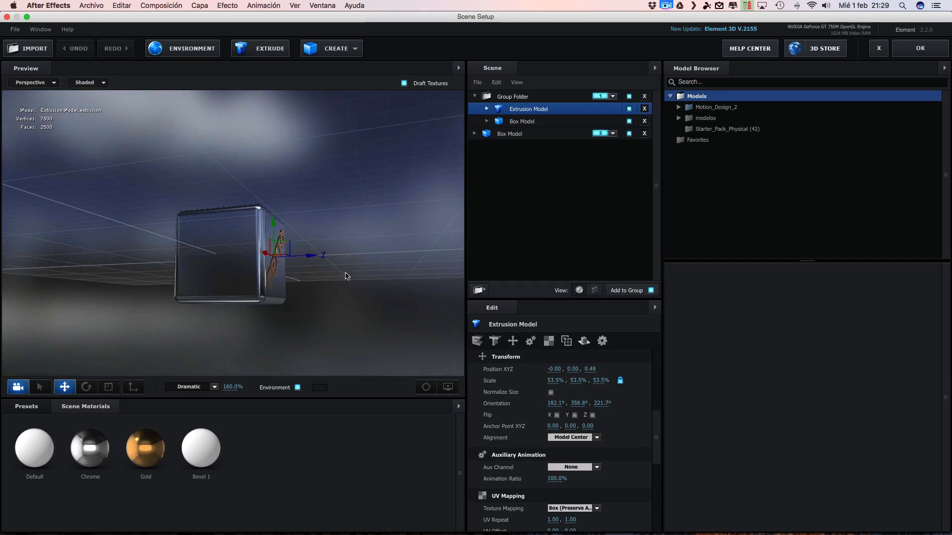
pyautogui.moveTo(308, 256); pyautogui.dragTo(354, 263)
pyautogui.moveTo(246, 265)
pyautogui.mouseDown()
pyautogui.moveTo(208, 268)
pyautogui.moveTo(233, 261)
pyautogui.mouseUp()
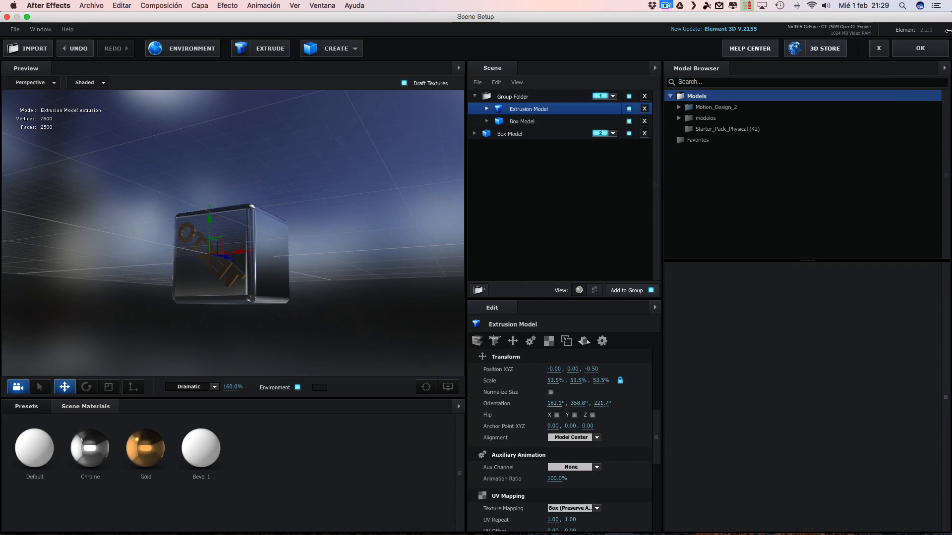
pyautogui.click(918, 48)
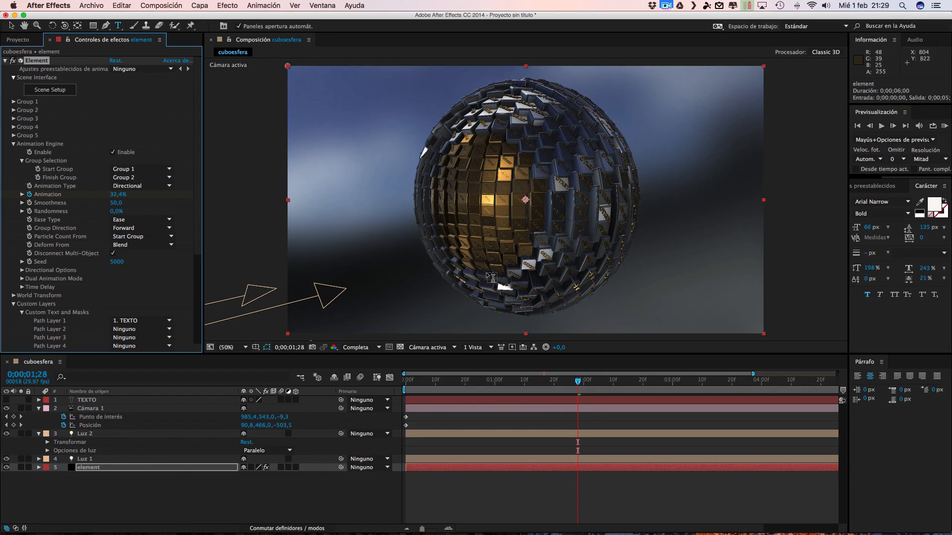
# Go back through the animation towards its start and examine the direction of the text on the sphere's cubes.
pyautogui.click(580, 383)
pyautogui.press('pageup')
pyautogui.press('pageup')
pyautogui.press('pageup')
pyautogui.press('pageup')
pyautogui.press('pageup')
pyautogui.press('pageup')
pyautogui.press('pageup')
pyautogui.press('pageup')
pyautogui.press('pageup')
pyautogui.press('pageup')
pyautogui.press('pageup')
pyautogui.press('pageup')
pyautogui.press('pageup')
pyautogui.press('pageup')
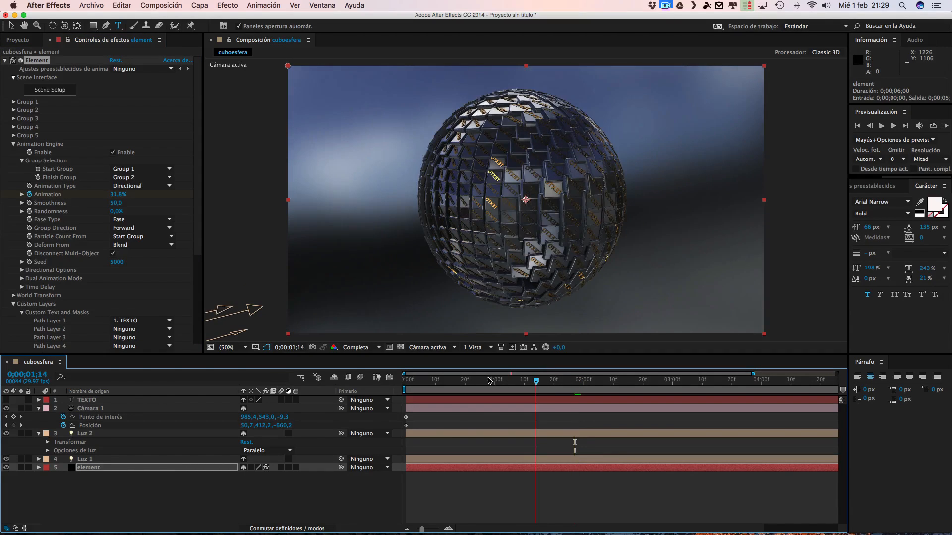
pyautogui.press('pageup')
pyautogui.press('pageup')
pyautogui.press('pageup')
pyautogui.press('pageup')
pyautogui.press('pageup')
pyautogui.press('pageup')
pyautogui.press('pageup')
pyautogui.press('pageup')
pyautogui.press('pageup')
pyautogui.press('pageup')
pyautogui.press('pageup')
pyautogui.press('pageup')
pyautogui.press('pageup')
pyautogui.press('pageup')
pyautogui.press('pageup')
pyautogui.press('pageup')
pyautogui.press('pageup')
pyautogui.press('pageup')
pyautogui.press('pageup')
pyautogui.press('pageup')
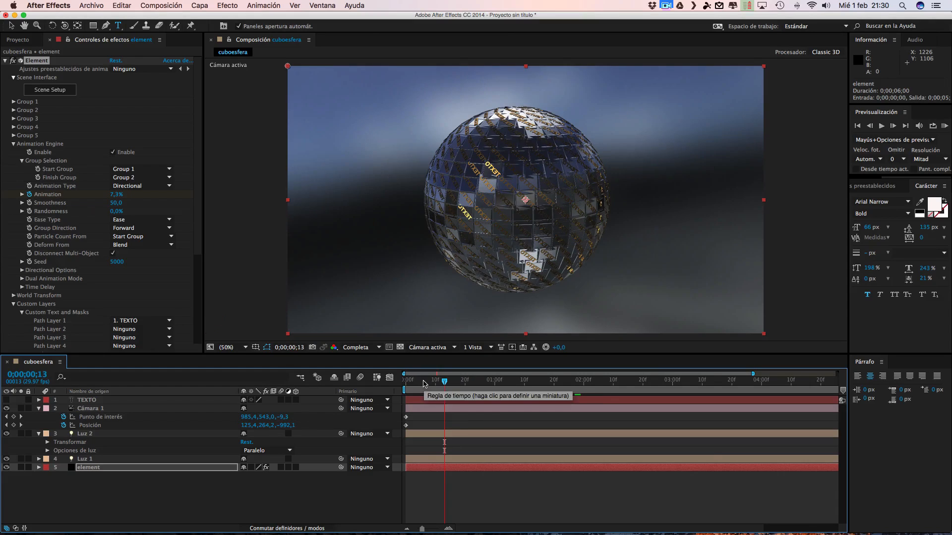
pyautogui.click(425, 382)
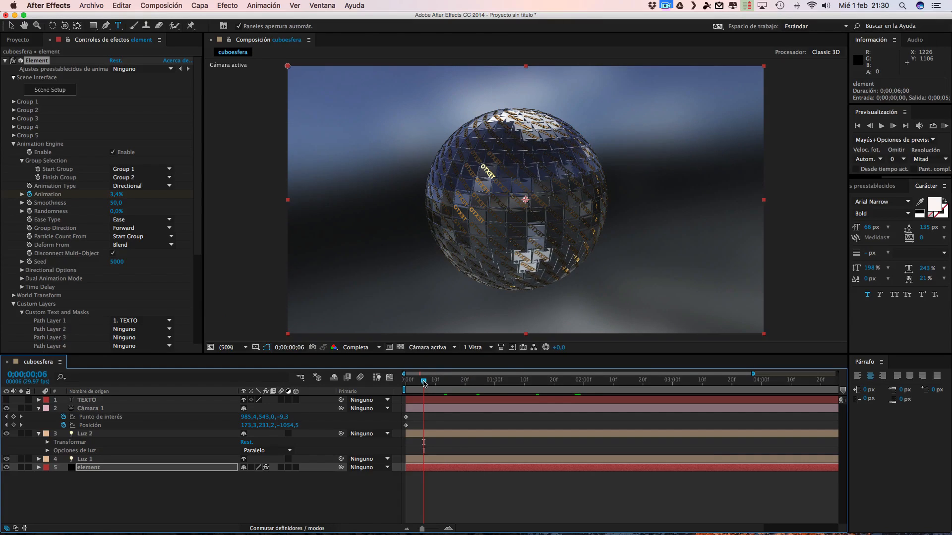
pyautogui.click(482, 382)
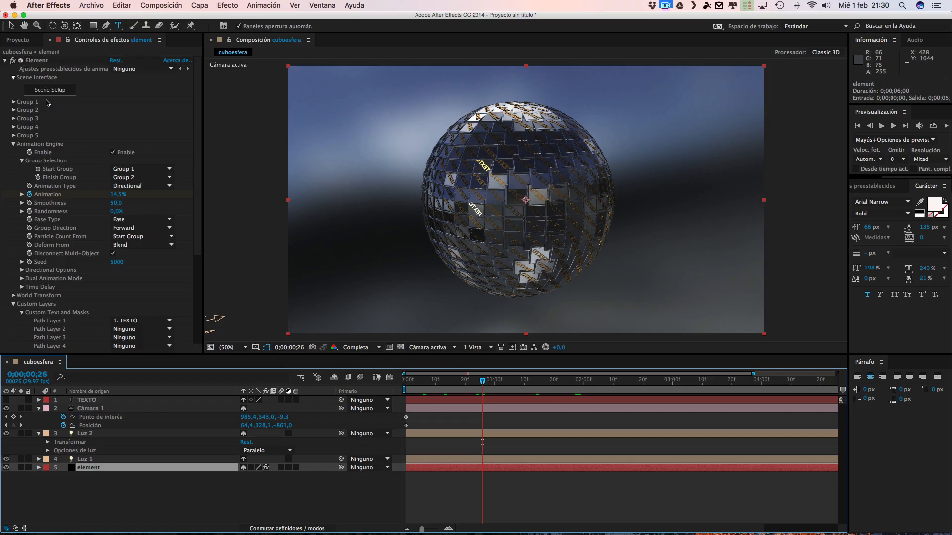
# Rotate the Extrusion Model in Scene Setup to orientation 2.1°, 1.7°, 310.9° so TEXTO reads correctly from outside the cube.
pyautogui.click(52, 92)
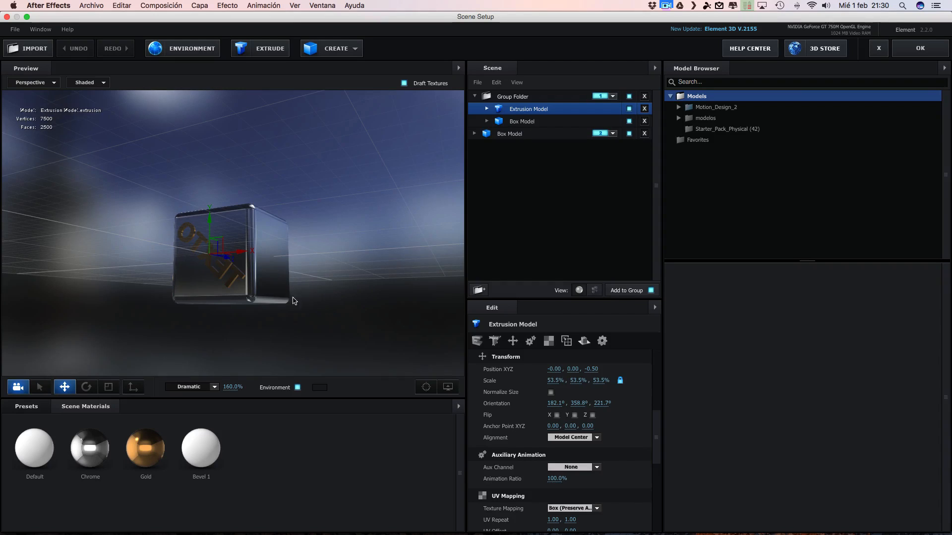
pyautogui.click(86, 387)
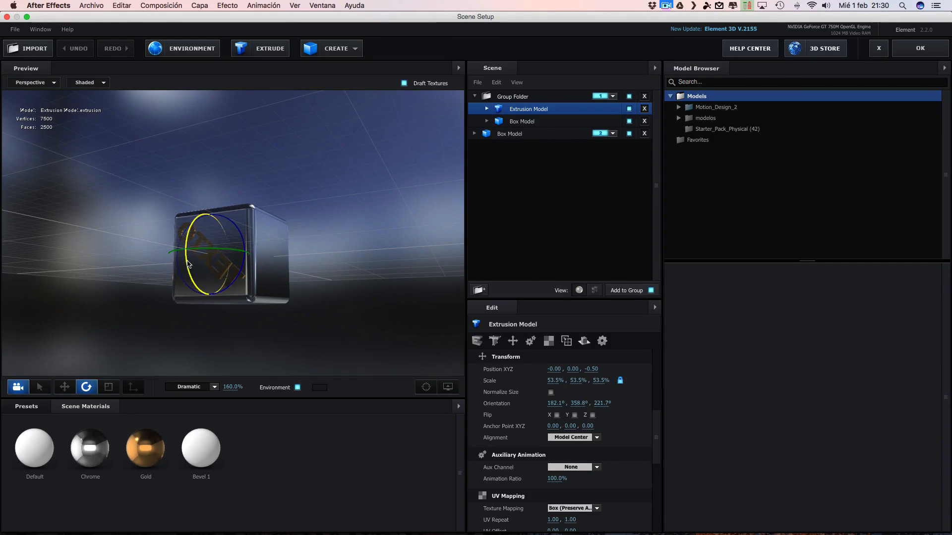
pyautogui.moveTo(327, 339); pyautogui.dragTo(366, 343)
pyautogui.moveTo(263, 247); pyautogui.dragTo(270, 346)
pyautogui.moveTo(232, 223); pyautogui.dragTo(271, 264)
pyautogui.click(109, 387)
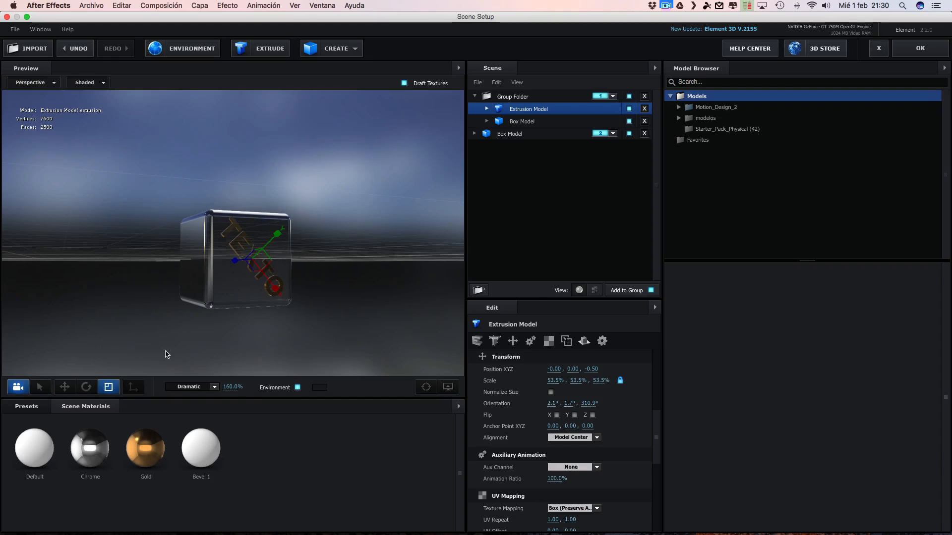
# Adjust the text's placement on the cube's face to position 0.01, -0.02, -0.50.
pyautogui.click(64, 387)
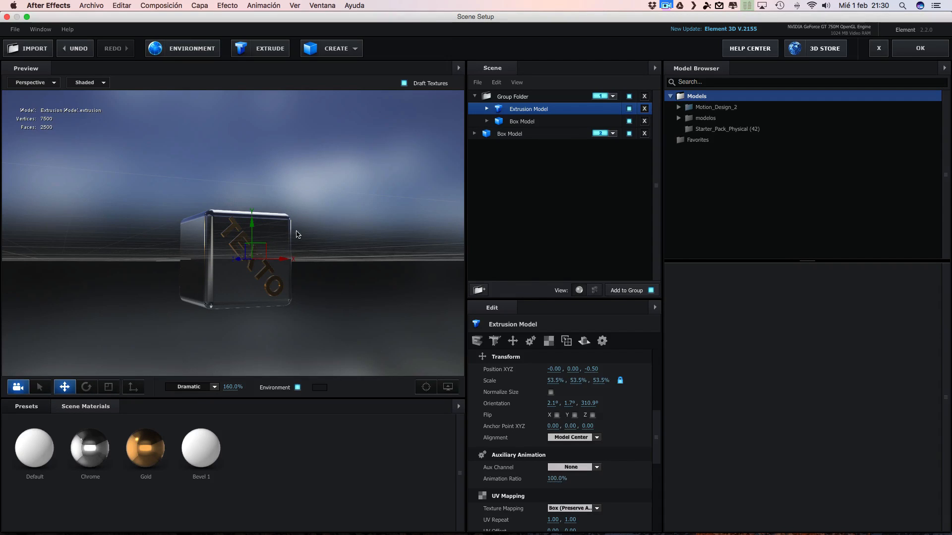
pyautogui.moveTo(252, 226); pyautogui.dragTo(252, 228)
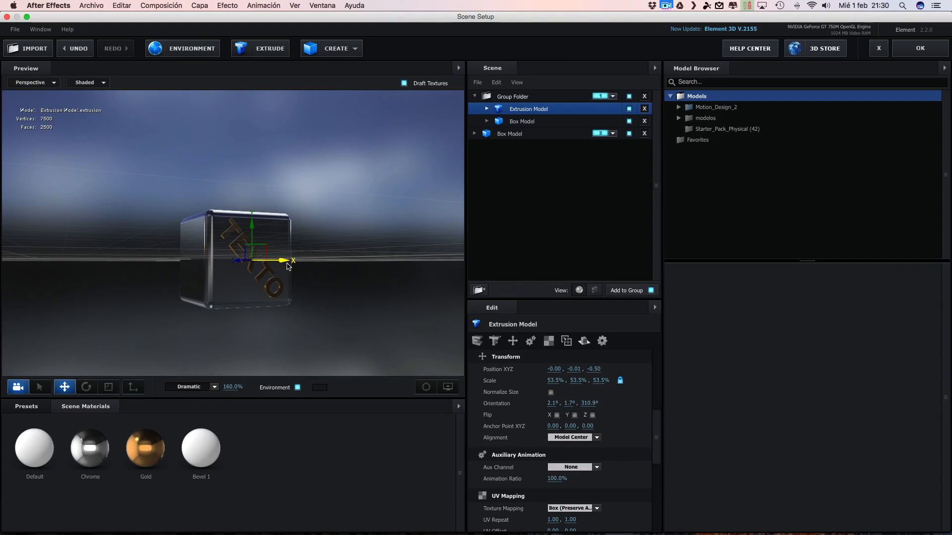
pyautogui.moveTo(288, 262); pyautogui.dragTo(320, 299)
pyautogui.moveTo(235, 229); pyautogui.dragTo(236, 231)
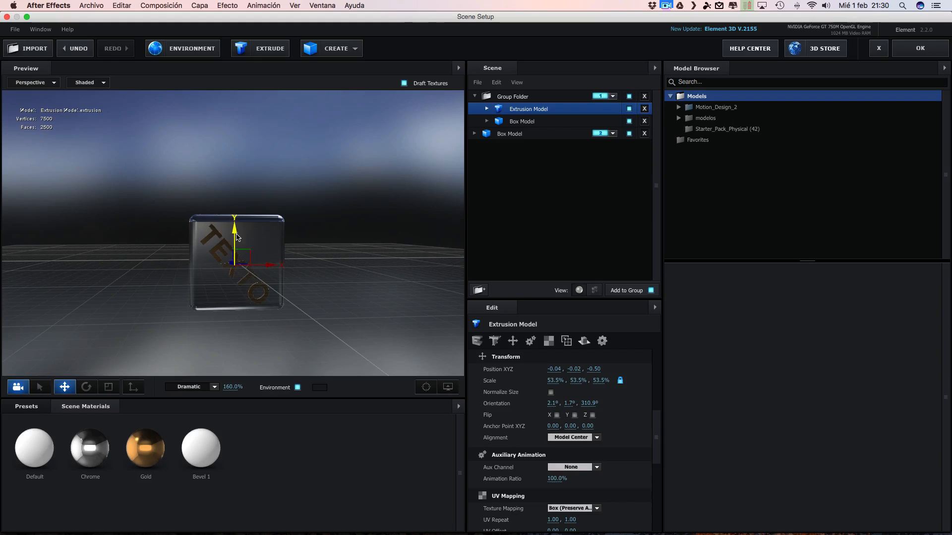
pyautogui.moveTo(265, 265); pyautogui.dragTo(341, 299)
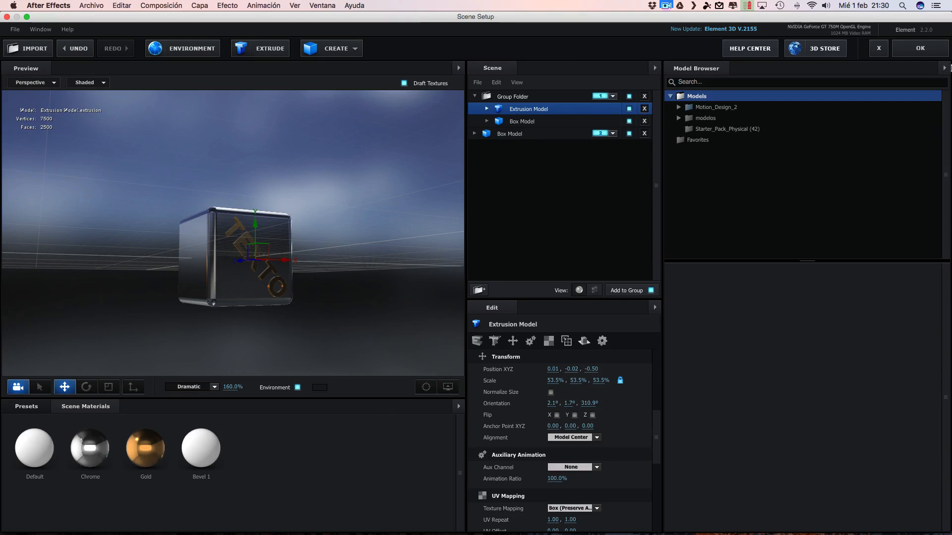
# Apply the repositioned text in Scene Setup and return to the cuboesfera composition.
pyautogui.click(921, 48)
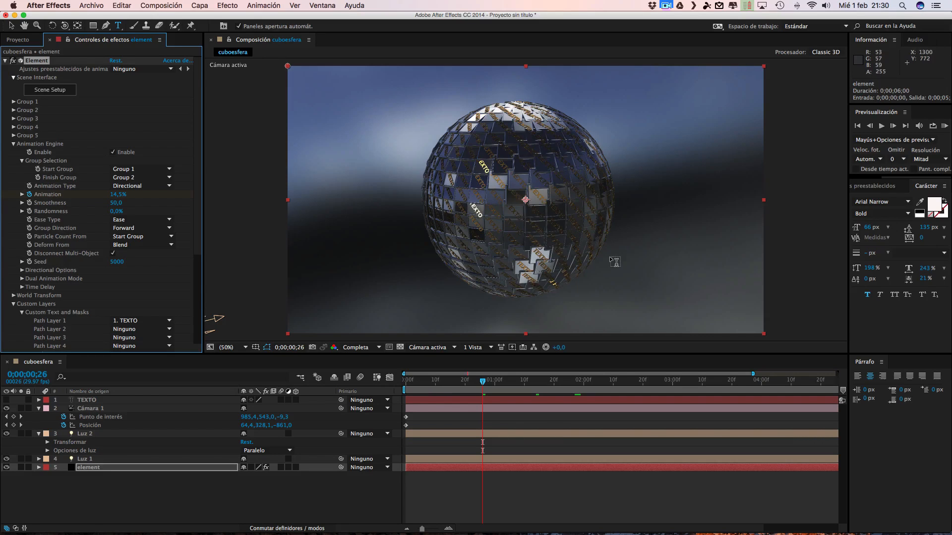
pyautogui.click(636, 274)
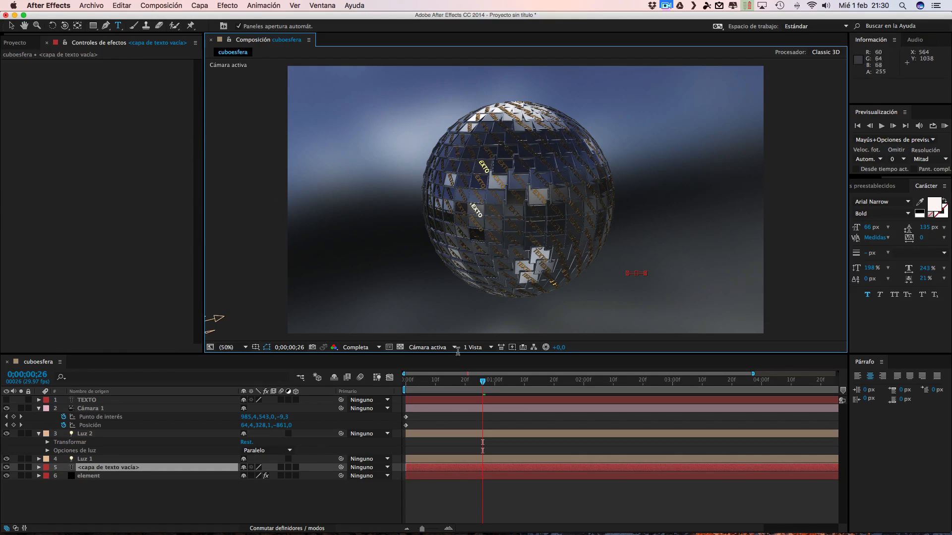
pyautogui.click(484, 385)
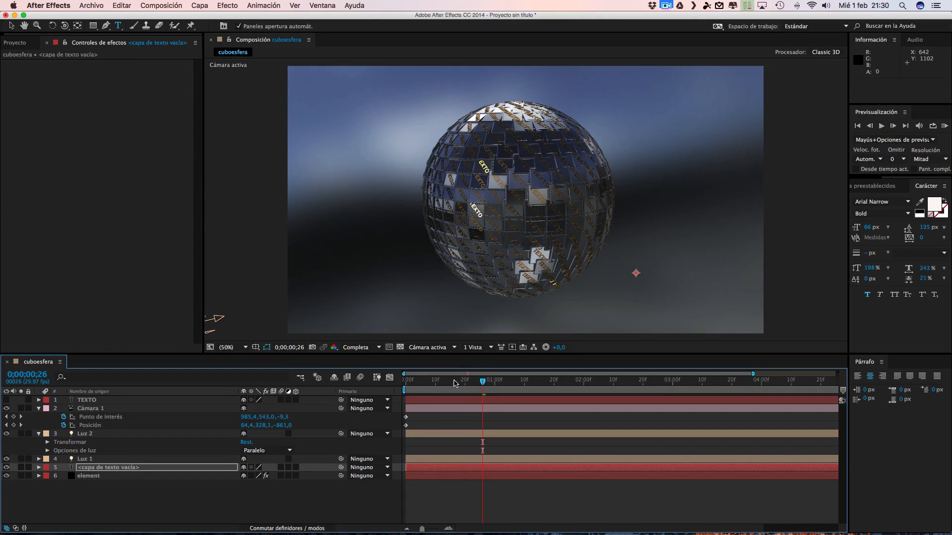
# Go back through the animation from 0;00;00;26 to 0;00;00;08 and examine how the text reads on the cubes.
pyautogui.press('pageup')
pyautogui.press('pageup')
pyautogui.press('pageup')
pyautogui.press('pageup')
pyautogui.press('pageup')
pyautogui.press('pageup')
pyautogui.press('pageup')
pyautogui.press('pageup')
pyautogui.press('pageup')
pyautogui.press('pageup')
pyautogui.press('pageup')
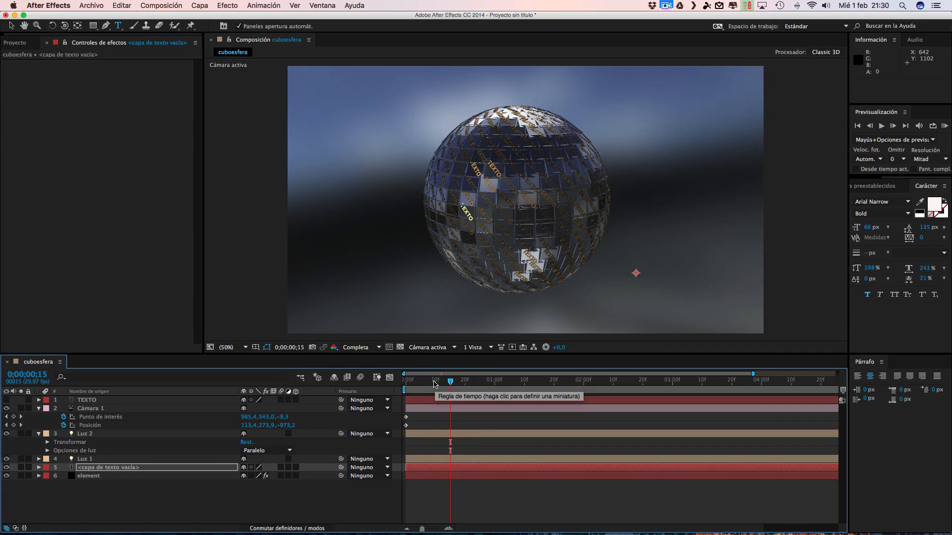
pyautogui.click(430, 382)
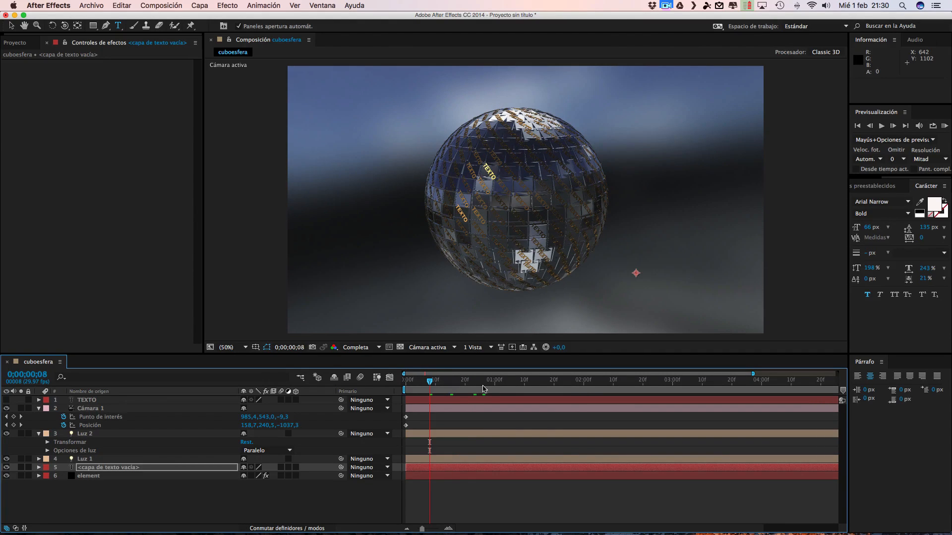
# Examine the chrome-to-gold transition and the cube text up to 0;00;03;18, and return to 0;00;00;08.
pyautogui.click(503, 387)
pyautogui.moveTo(554, 384); pyautogui.dragTo(725, 387)
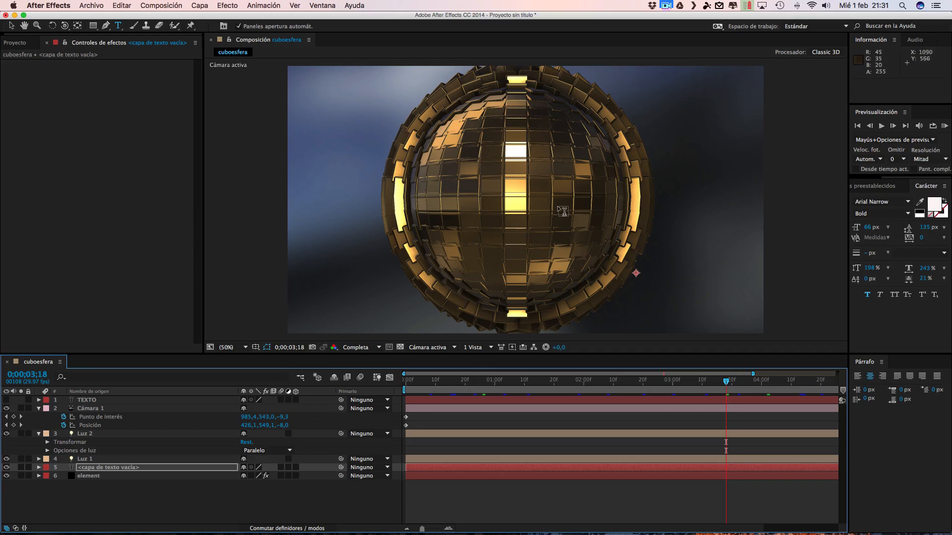
pyautogui.click(664, 386)
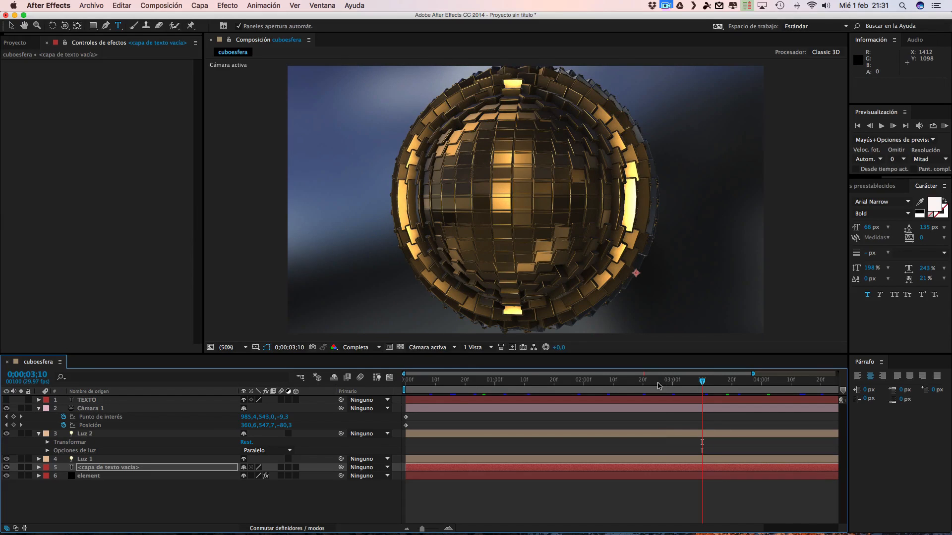
pyautogui.click(573, 385)
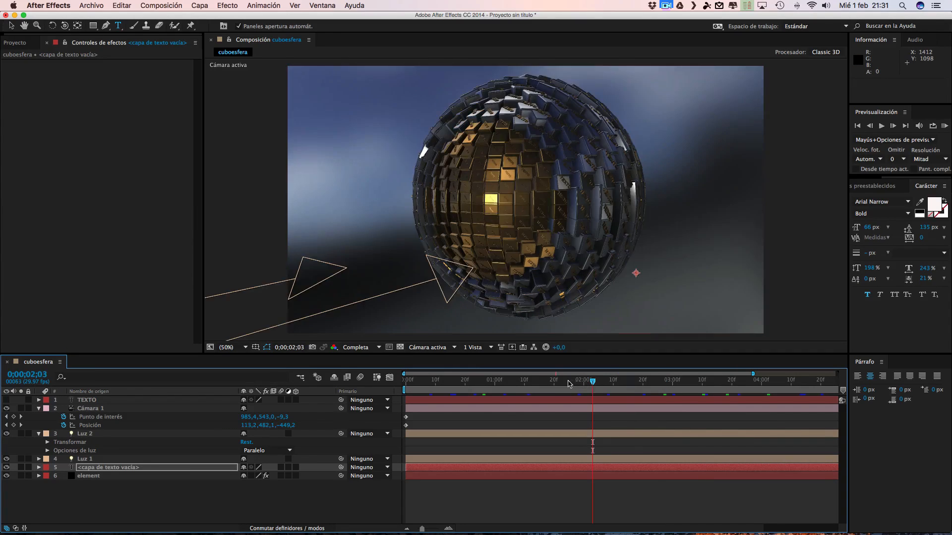
pyautogui.click(539, 382)
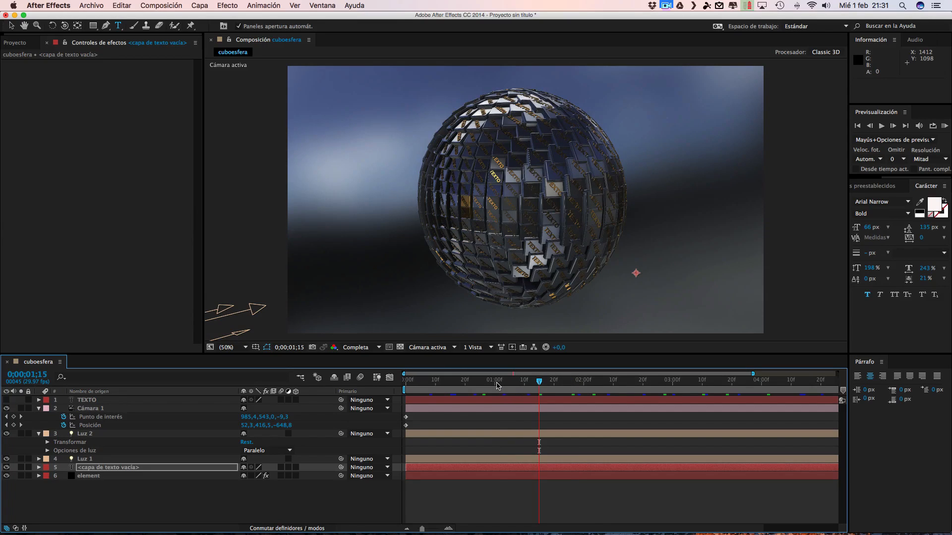
pyautogui.click(497, 385)
pyautogui.click(459, 385)
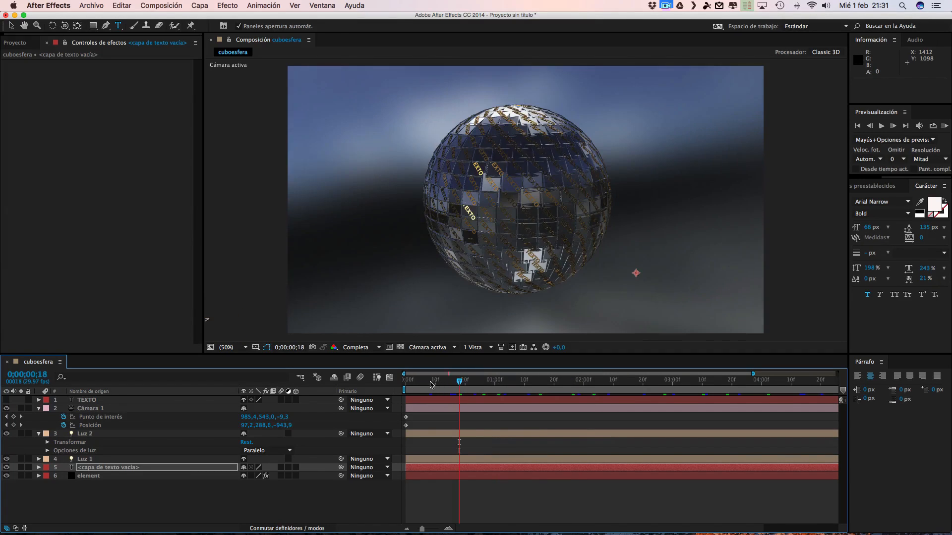
pyautogui.click(430, 384)
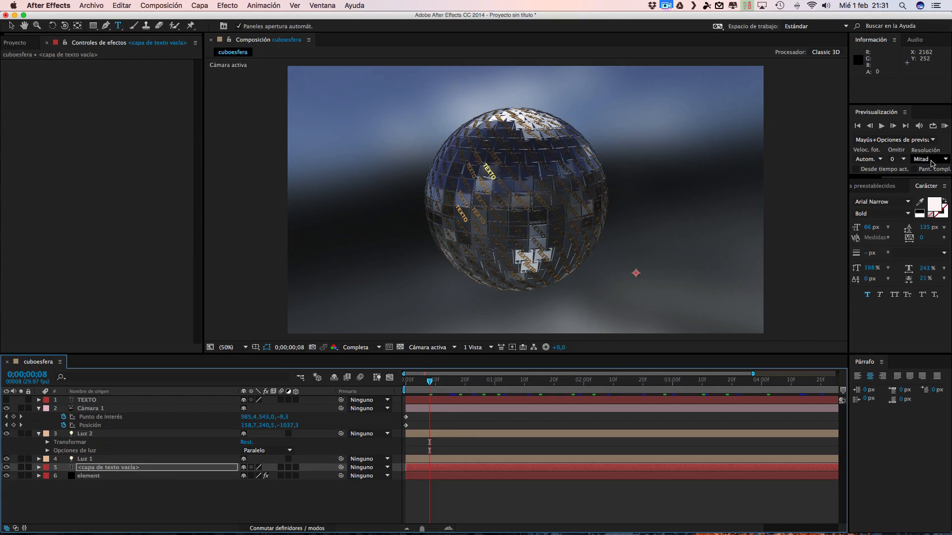
# Render a RAM preview of the cuboesfera composition at half resolution.
pyautogui.click(944, 126)
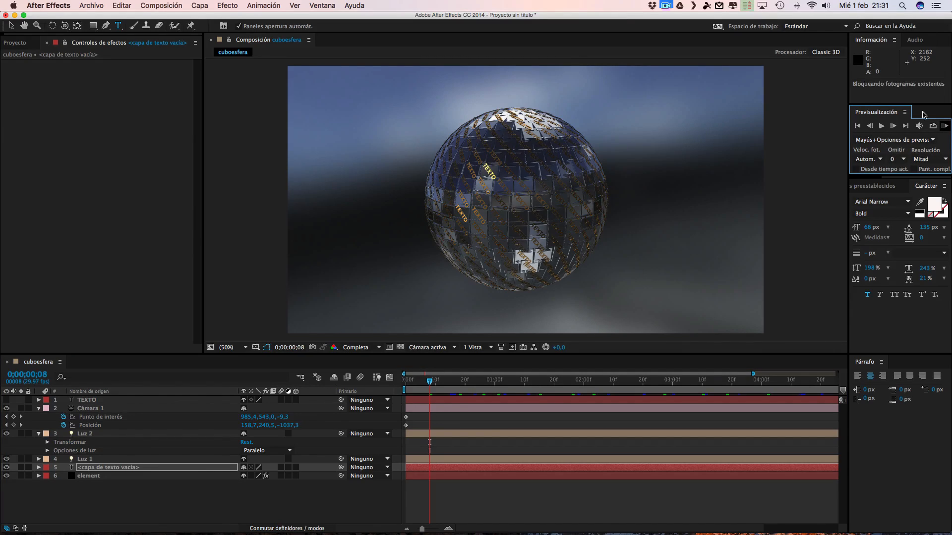
pyautogui.click(665, 6)
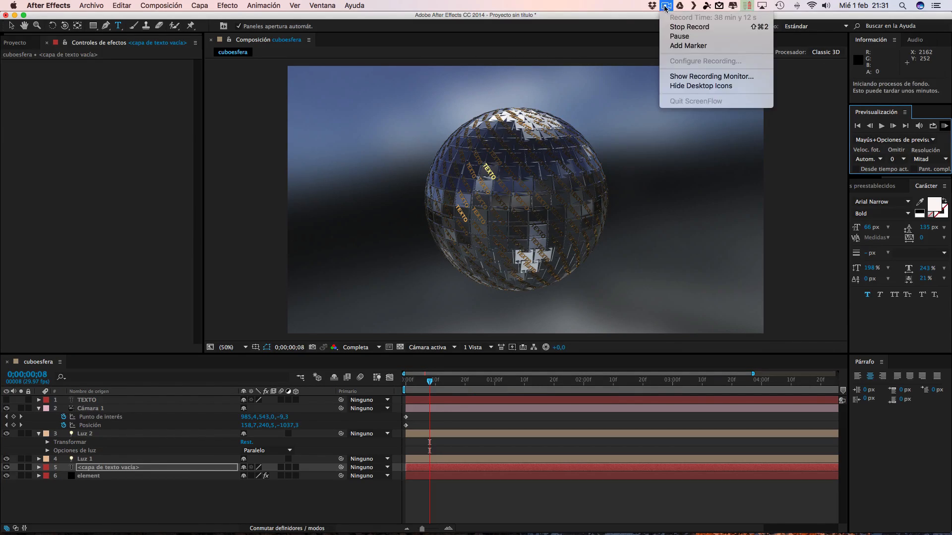
pyautogui.click(672, 35)
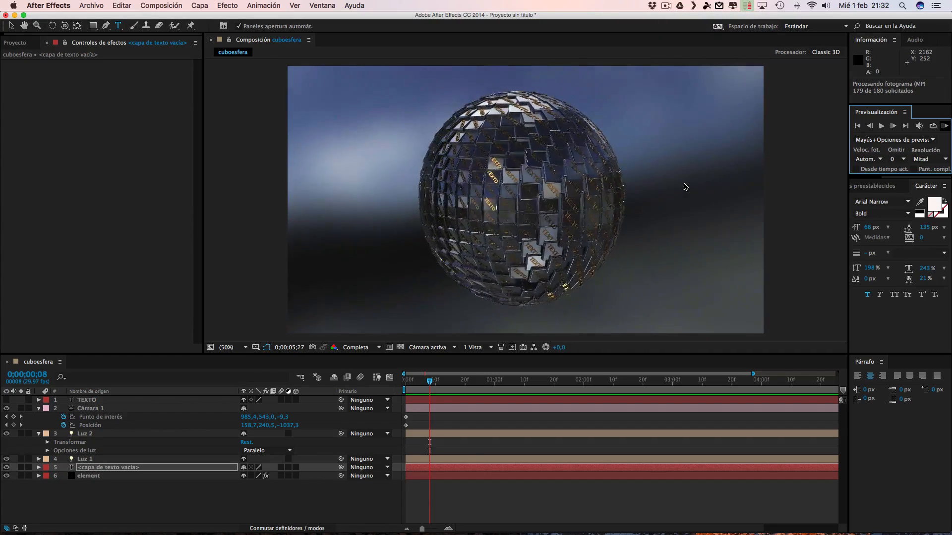